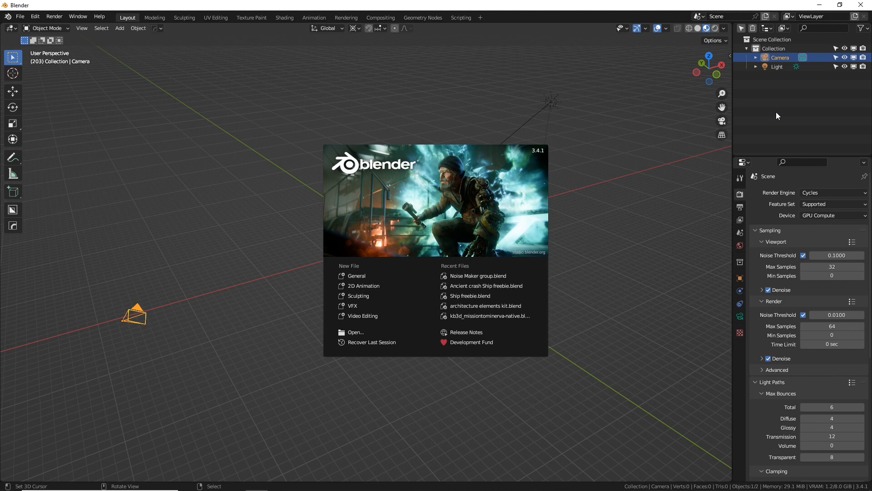
- Open the recent file Ship freebie.blend and enlarge the 3D viewport by shrinking the node editor above it
left_click(775, 112)
left_click(20, 17)
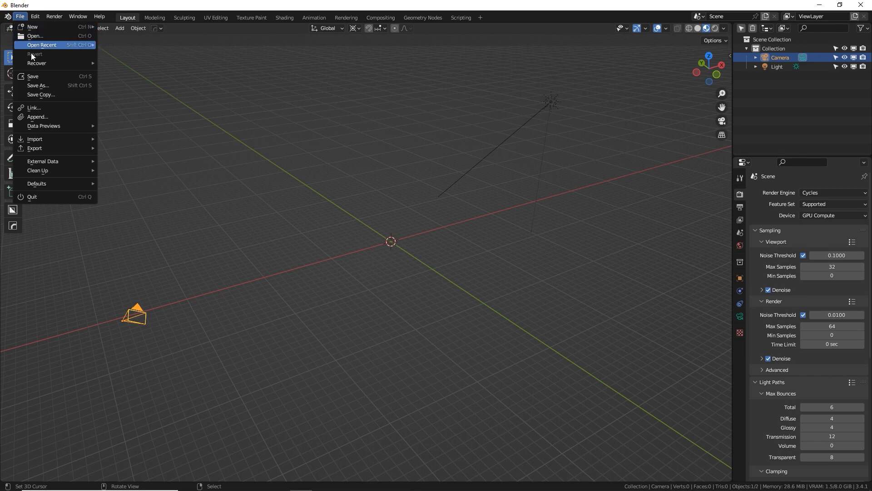
mouse_move(48, 44)
left_click(197, 62)
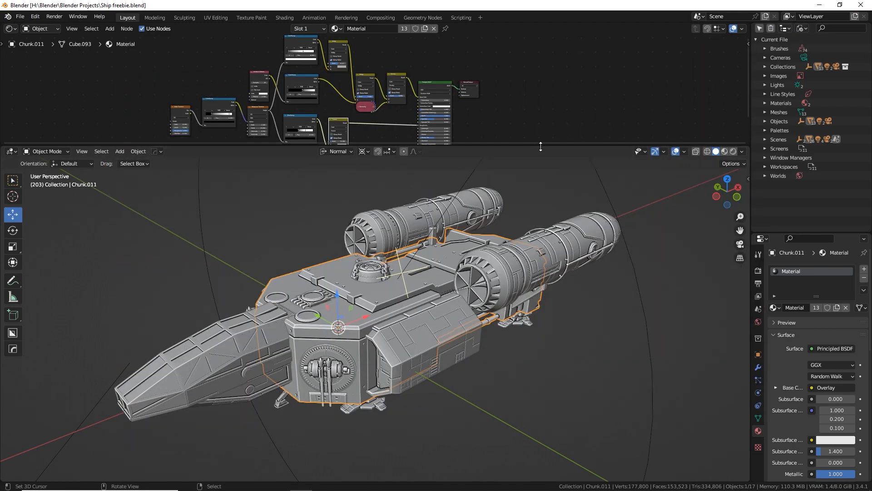
left_click_drag(540, 146, 540, 78)
- Examine the separate parts that make up the ship, including the side chunk and the cockpit
middle_click_drag(310, 233, 520, 215)
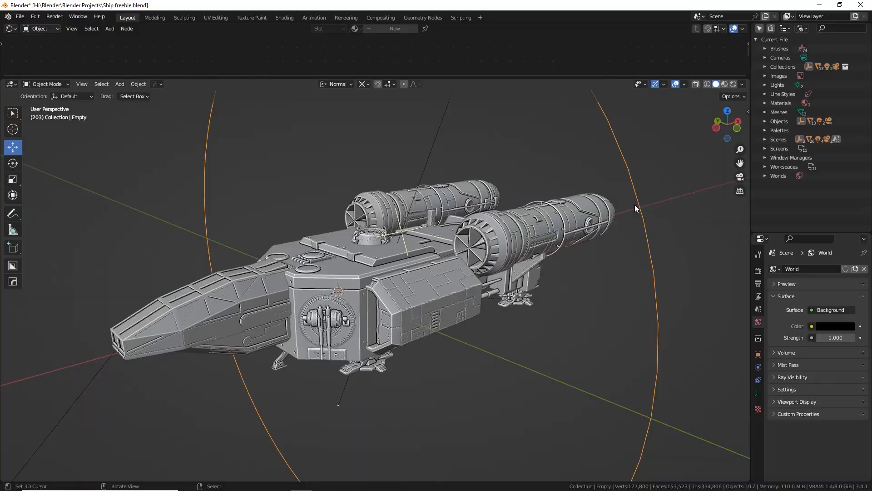
left_click(509, 258)
left_click(318, 262)
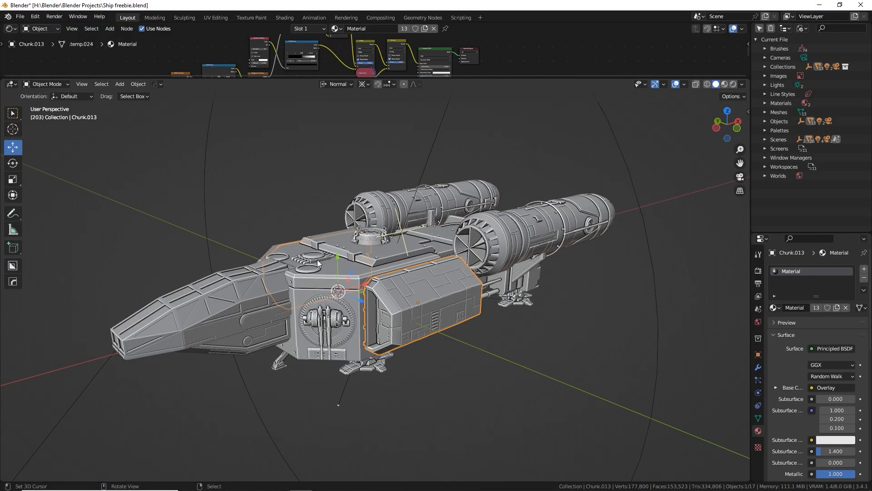
left_click(237, 290)
middle_click_drag(237, 290, 452, 260)
right_click(489, 191)
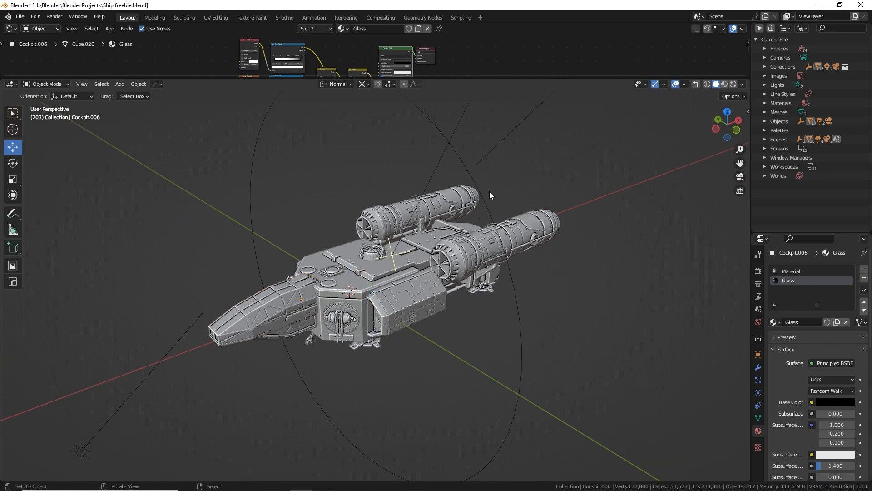
right_click(487, 201)
middle_click_drag(487, 202, 498, 204)
- Set the outliner's display mode to View Layer and widen it so the full part names fit
left_click(802, 29)
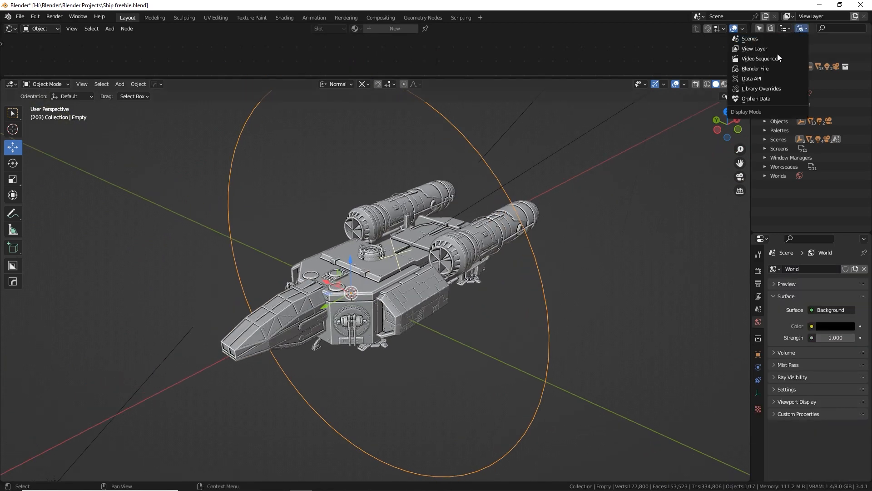
left_click(769, 49)
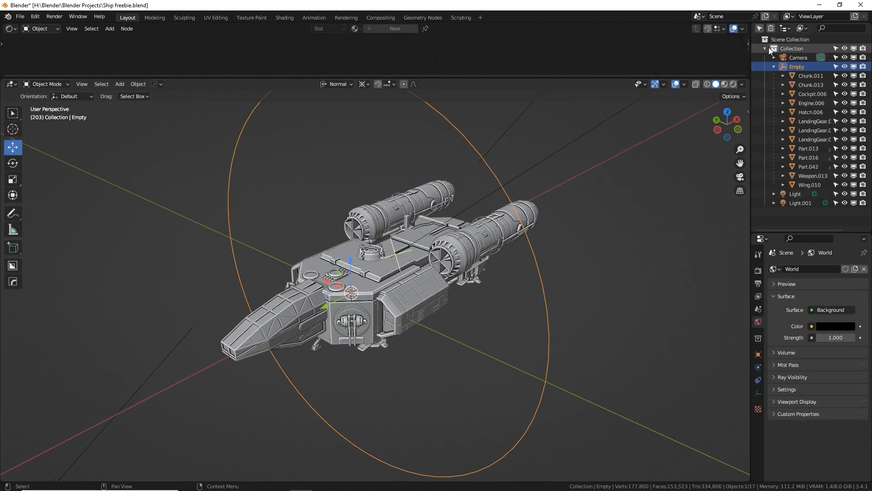
left_click_drag(752, 82, 697, 114)
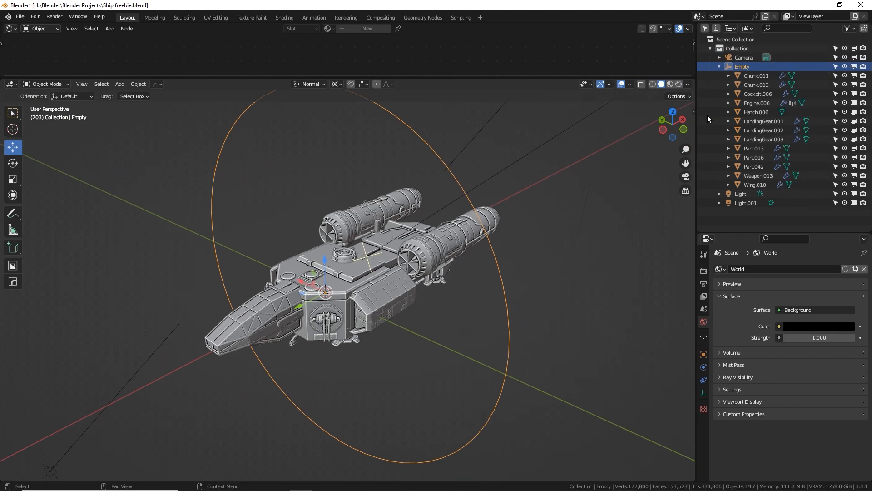
- Try moving and rotating the whole ship through its Empty parent object
left_click(753, 75)
left_click(754, 139)
left_click(743, 68)
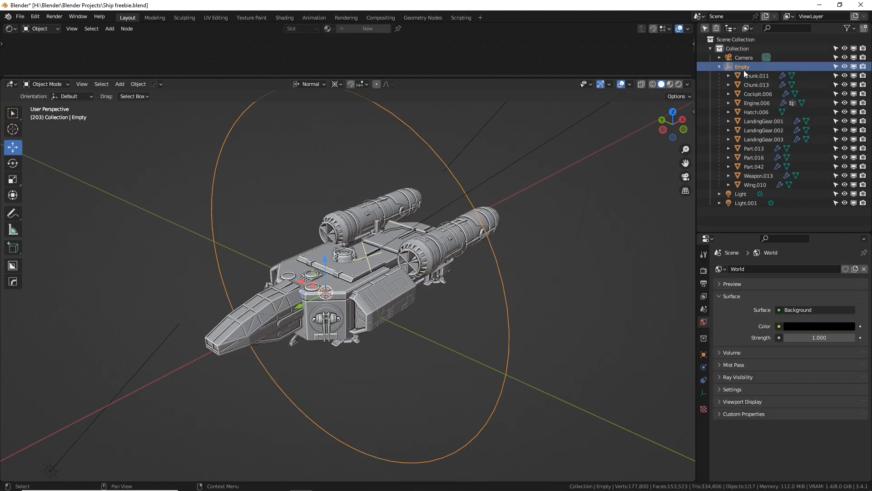
key("g")
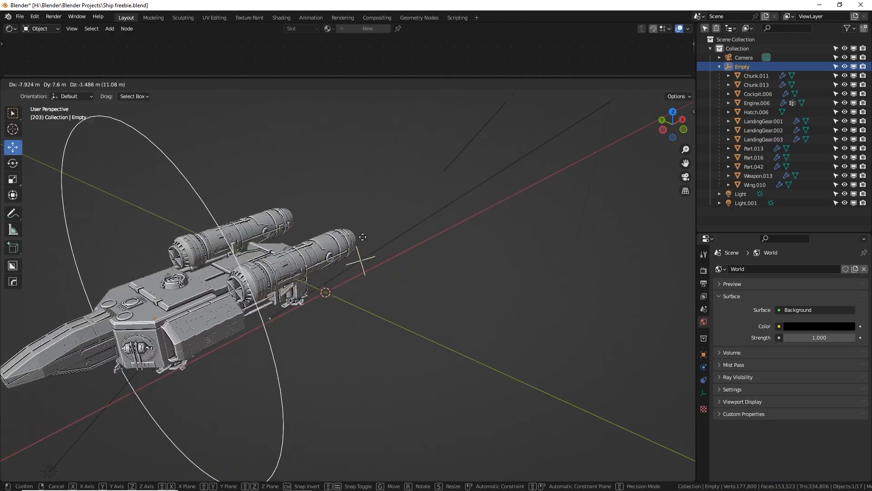
right_click(415, 177)
middle_click_drag(412, 261, 444, 240)
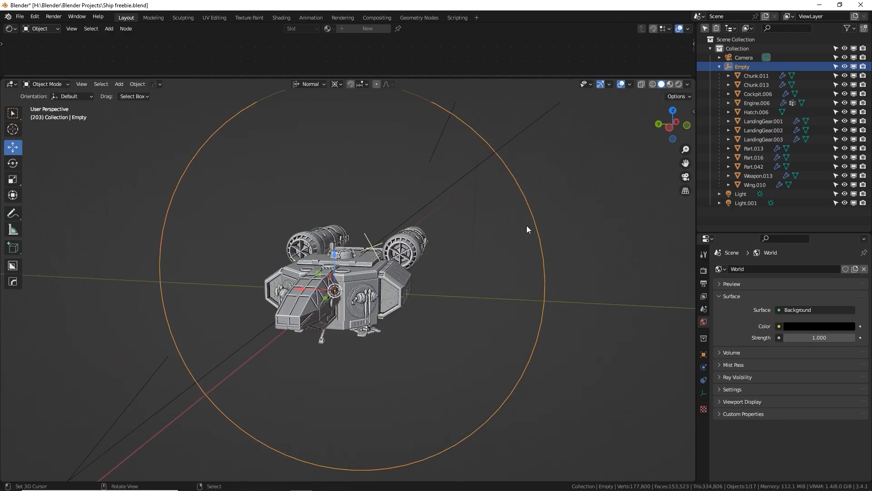
key("r")
right_click(478, 211)
key("g")
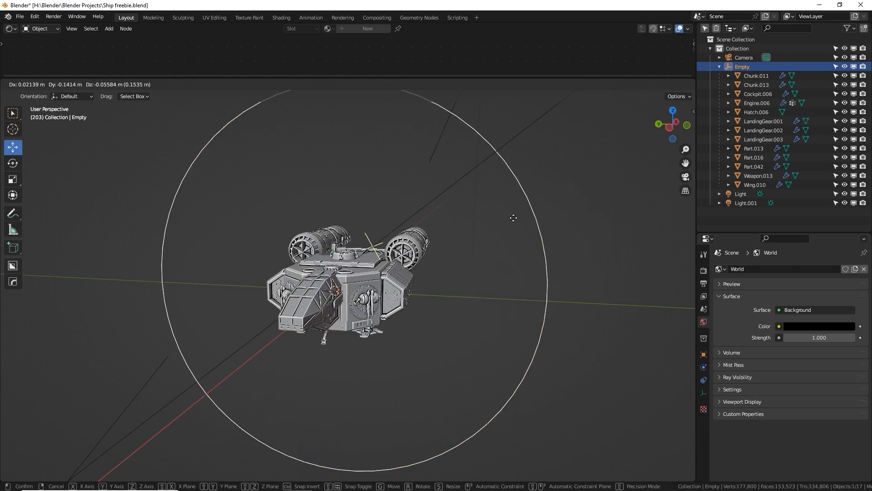
right_click(532, 225)
- Examine the ship's side chunk and its Empty parent, and look over the object types available to add
right_click(404, 257)
right_click(396, 294)
middle_click_drag(402, 277, 420, 295)
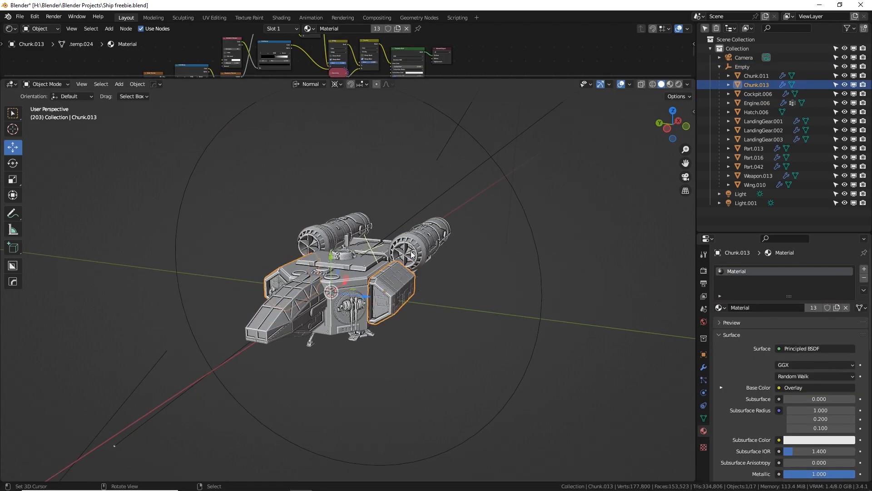
right_click(507, 175)
mouse_move(530, 203)
middle_mouse_down()
mouse_move(508, 214)
mouse_move(526, 190)
middle_mouse_up()
key("shift+a")
mouse_move(508, 278)
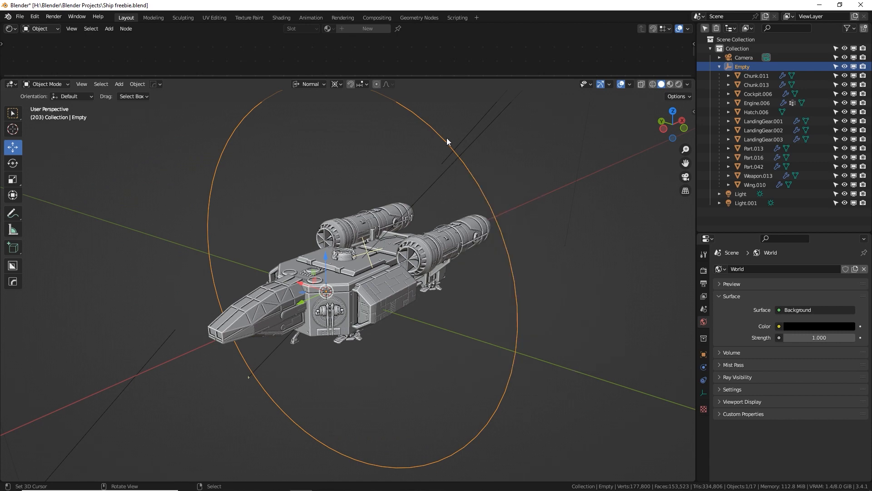
- Display the ship in material preview shading and review the material properties of the engines
middle_click_drag(514, 214, 540, 202)
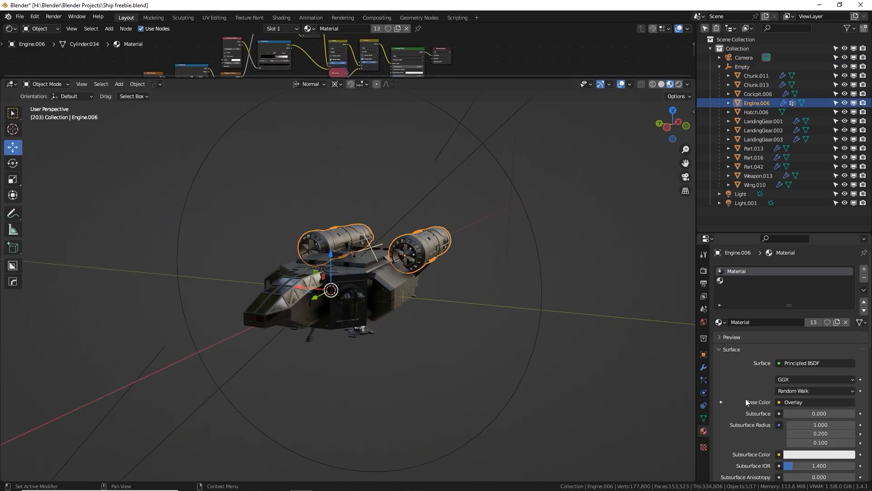
scroll(745, 399, "down", 2)
scroll(485, 274, "up", 3)
middle_click_drag(485, 273, 470, 284)
scroll(483, 248, "down", 4)
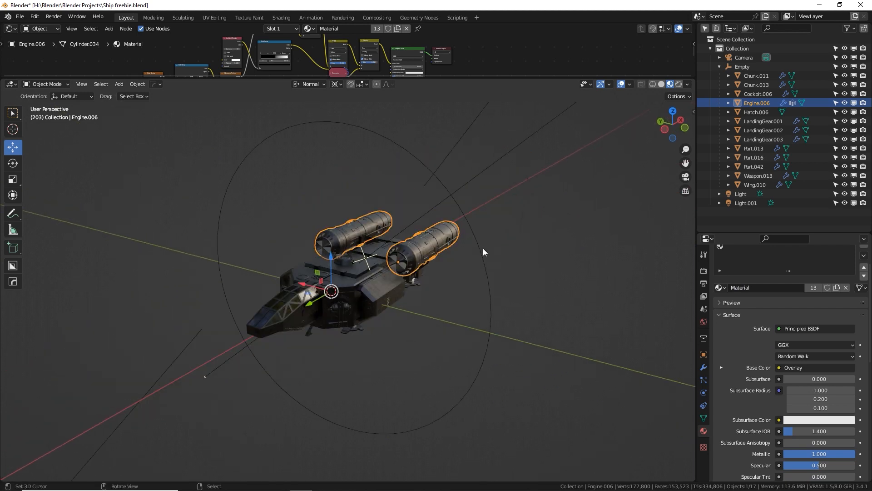
scroll(722, 322, "up", 2)
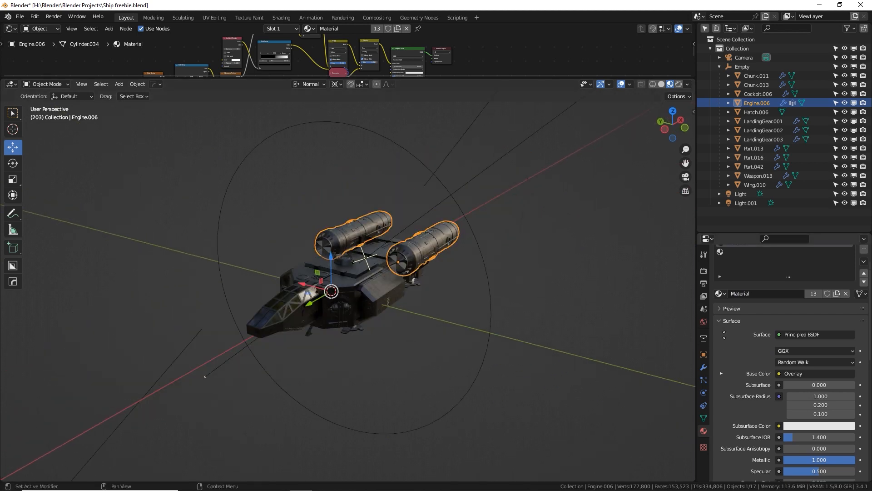
left_click(477, 234)
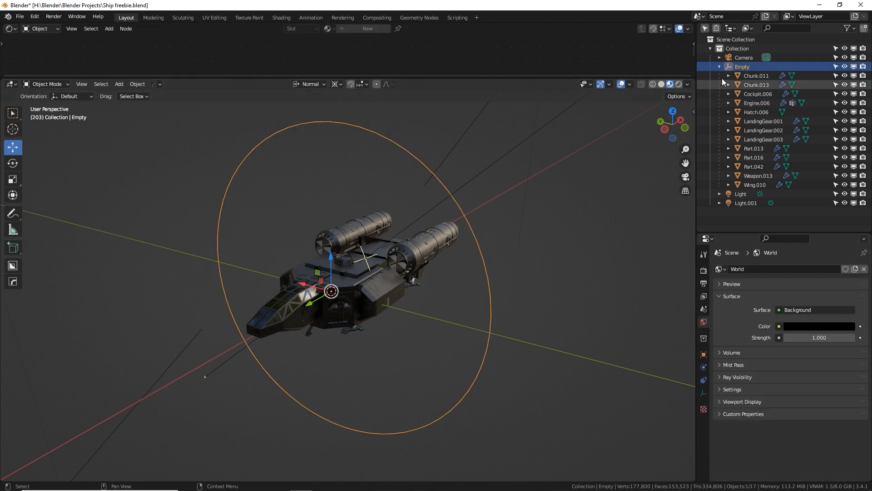
left_click(418, 261)
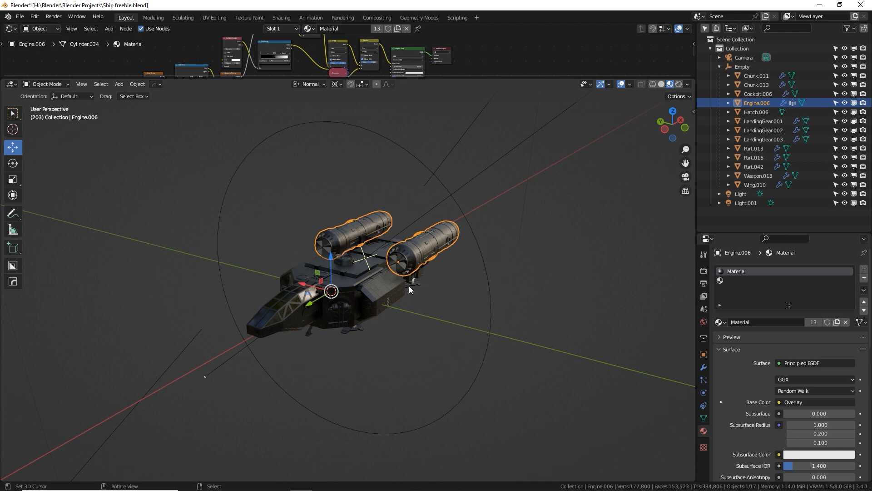
left_click(717, 218)
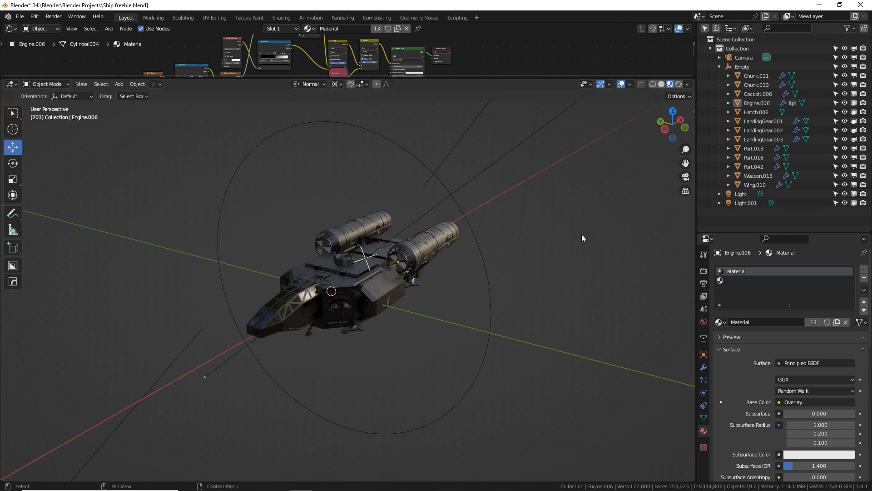
- Move the Empty and all its child parts through Wing.010 into a new collection named Ancient Crash Ship
left_click(744, 67)
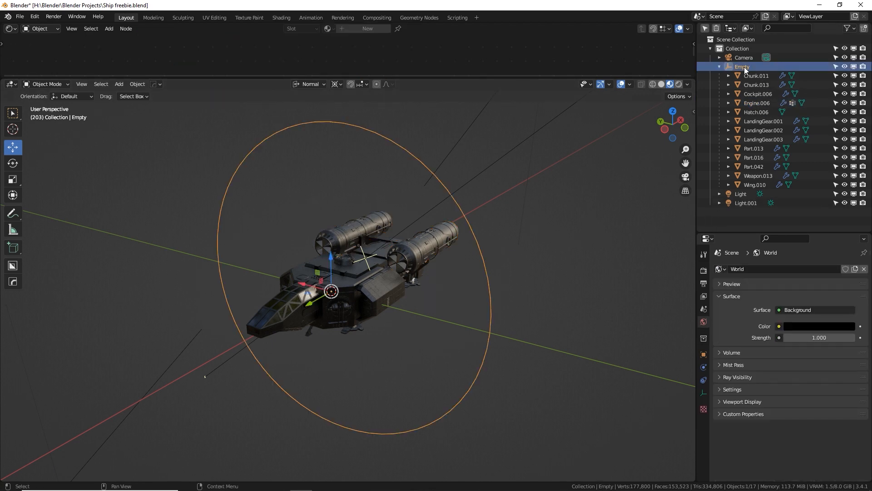
left_click(764, 185, "shift")
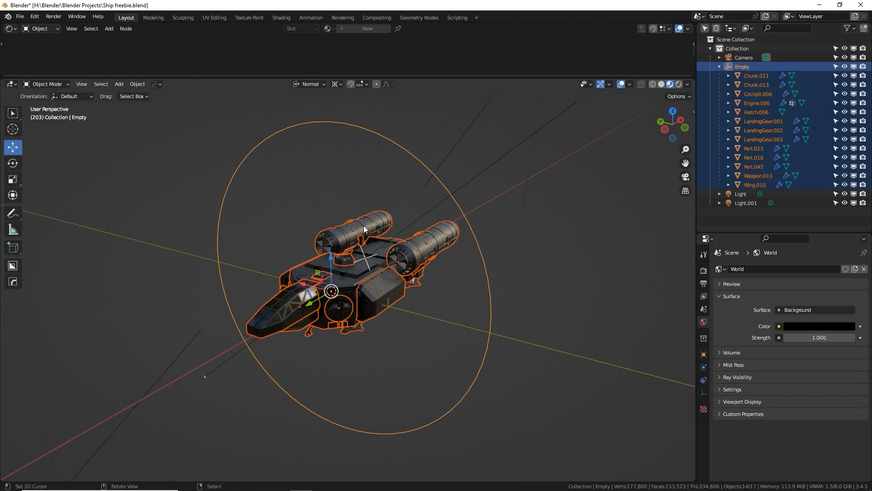
key("m")
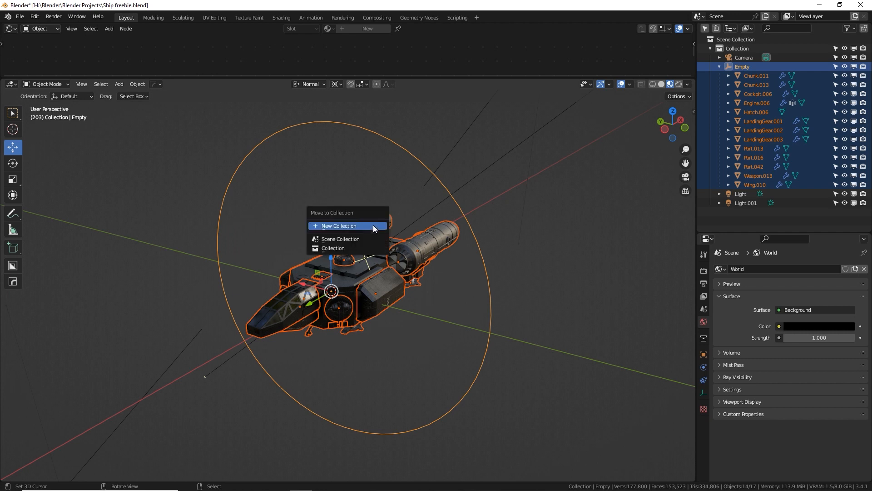
left_click(373, 225)
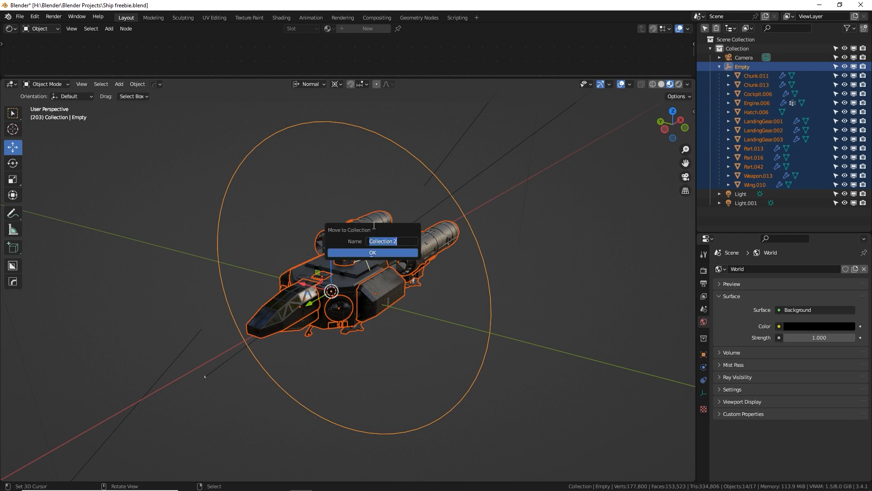
type("An")
left_click(388, 241)
left_click_drag(388, 241, 457, 245)
type("Crash Ship")
left_click(382, 255)
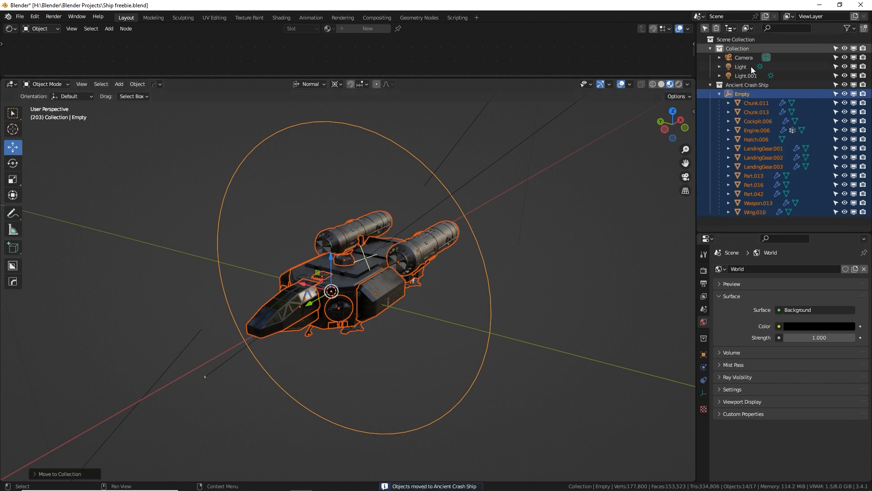
- Check the parts in the Ancient Crash Ship collection, collapse the Empty's hierarchy, and make that collection active
left_click(743, 84)
left_click(750, 92)
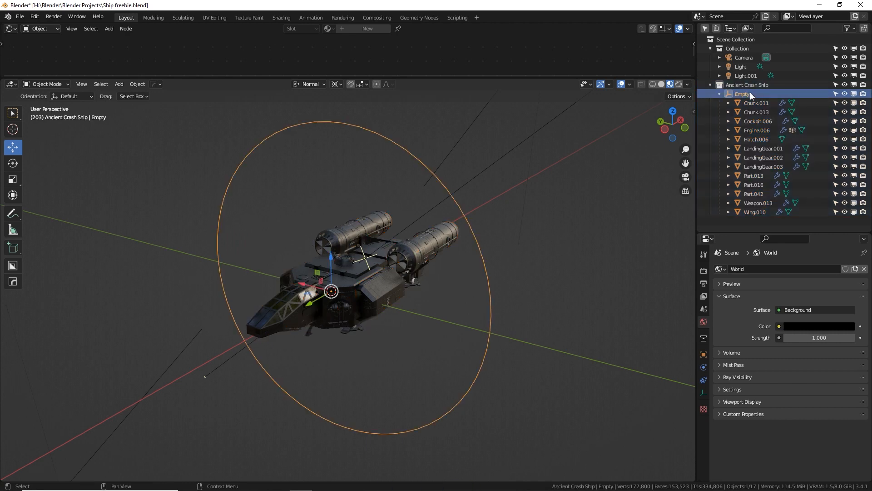
left_click(755, 130)
left_click(756, 149)
left_click(720, 94)
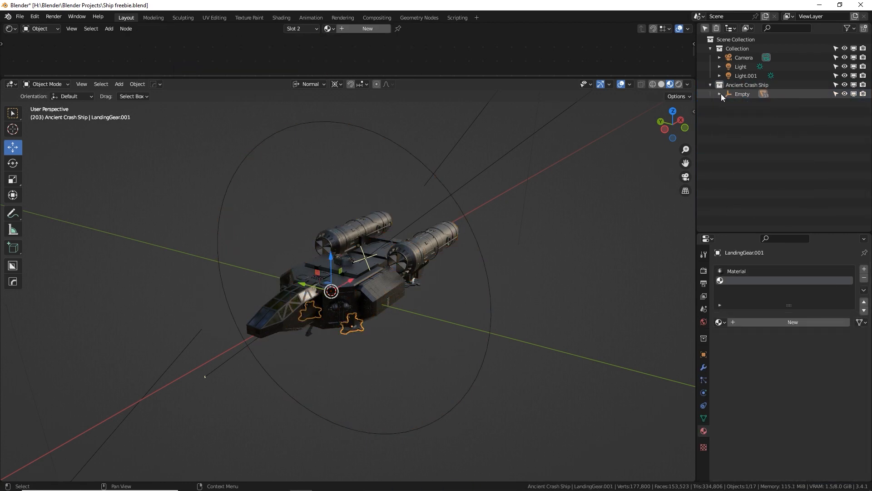
left_click(740, 85)
- Add a text object near the ship's nose and replace its default text with Ancient Crash Ship
middle_click_drag(475, 287, 474, 275)
key("shift+a")
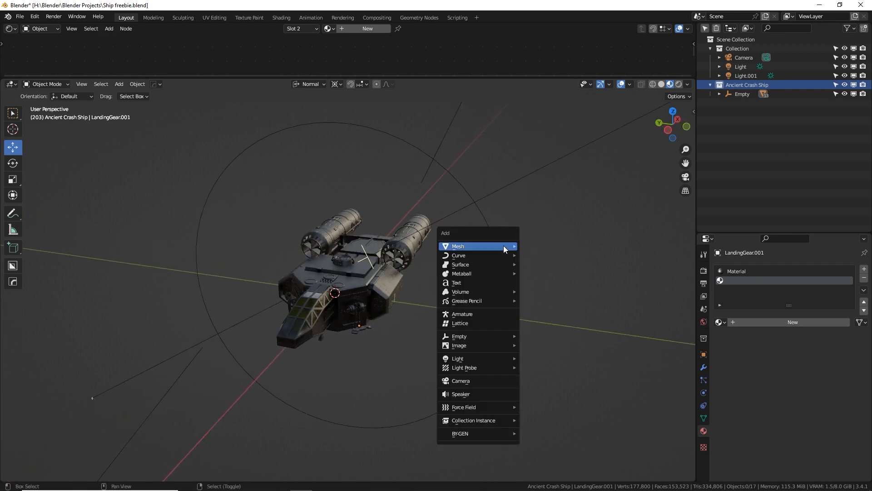
left_click(494, 282)
left_click_drag(347, 280, 277, 374)
key("Tab")
key("BackSpace")
key("BackSpace")
key("BackSpace")
key("BackSpace")
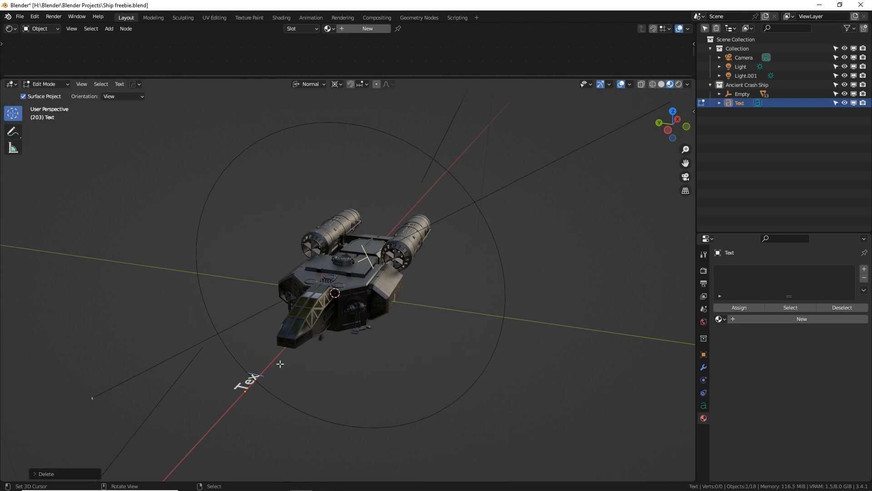
type("Ancient Cra")
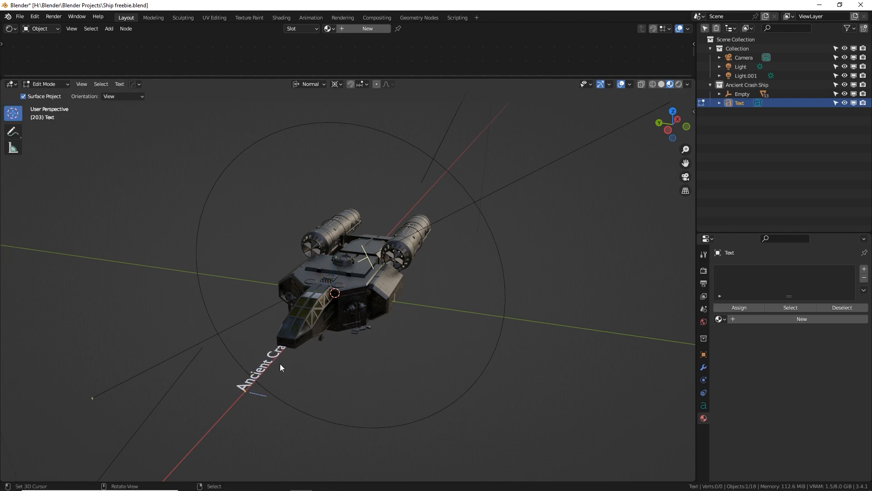
- Rotate the text -90 degrees around Z and place it crosswise in front of the ship's nose in top view
key("Tab")
type("rz-90")
key("Return")
key("KP_7")
key("g")
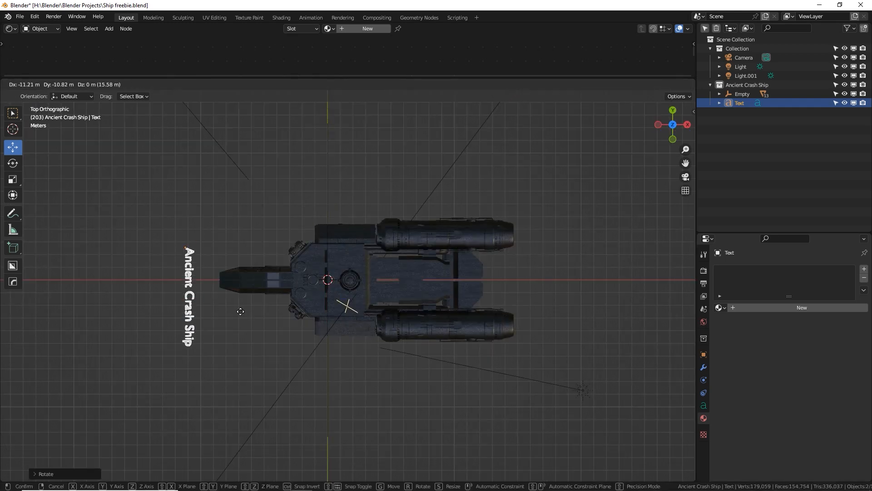
left_click(242, 301)
- Add a circle curve at the ship's centre and scale it up into a large disc around the ship
middle_click_drag(242, 301, 350, 73)
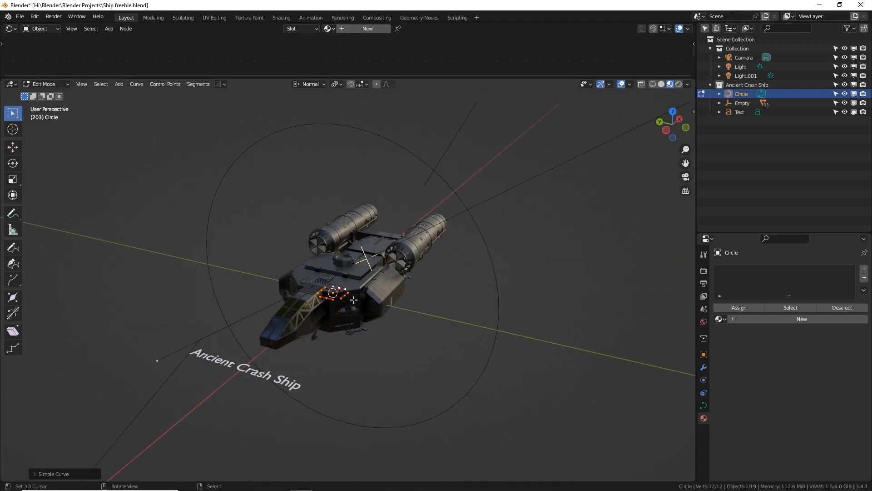
key("s")
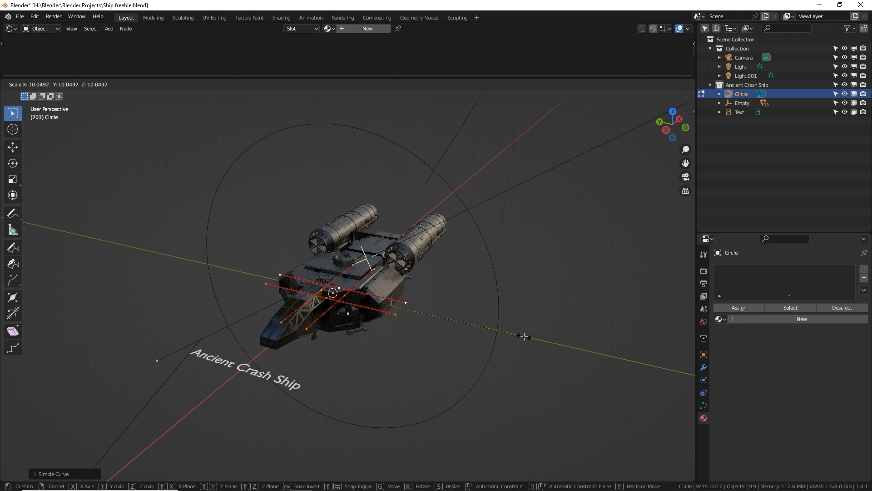
key("Escape")
key("Tab")
key("s")
left_click(102, 332)
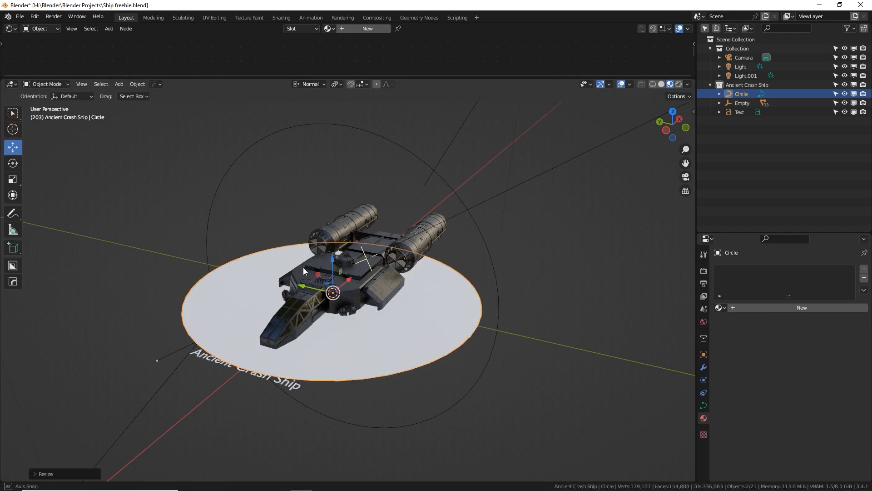
- Lower the circle vertically to the level of the landing gear's feet and slide it under the middle of the ship
middle_click_drag(372, 285, 391, 232)
scroll(516, 235, "up", 6)
key("g")
key("z")
key("z")
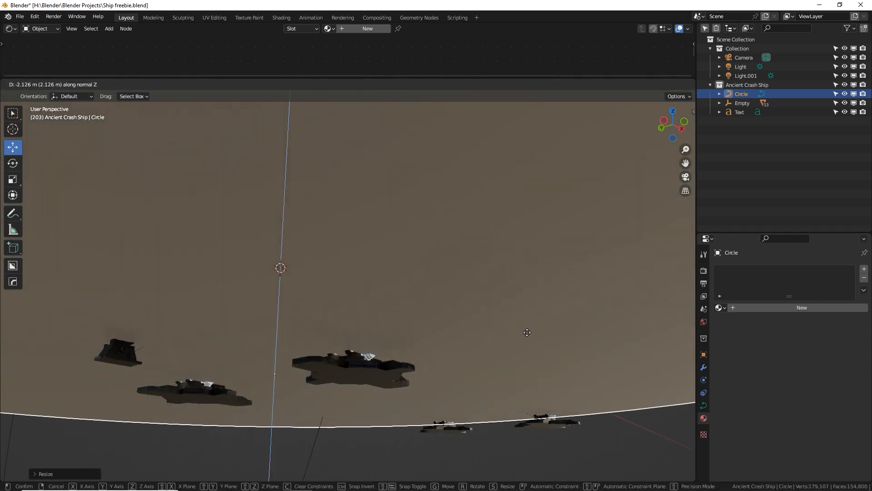
left_click(524, 443)
scroll(374, 323, "down", 6)
middle_click_drag(358, 287, 334, 327)
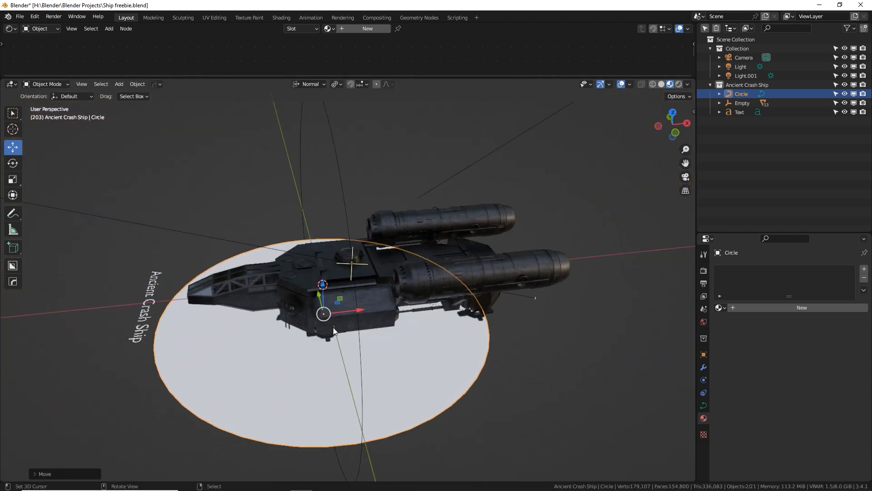
key("g")
left_click_drag(423, 311, 427, 310)
middle_click_drag(428, 311, 464, 304)
- Give the circle a new material and set its base color to black
left_click(790, 308)
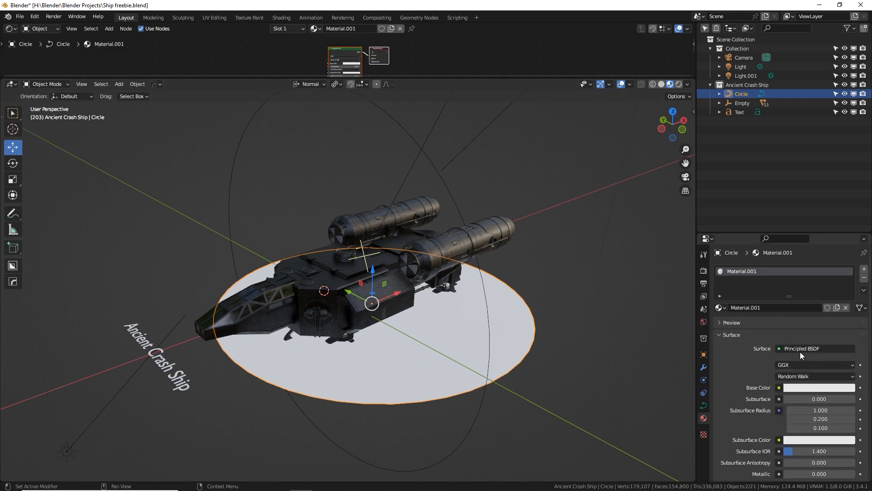
left_click(797, 388)
left_click_drag(847, 291, 847, 313)
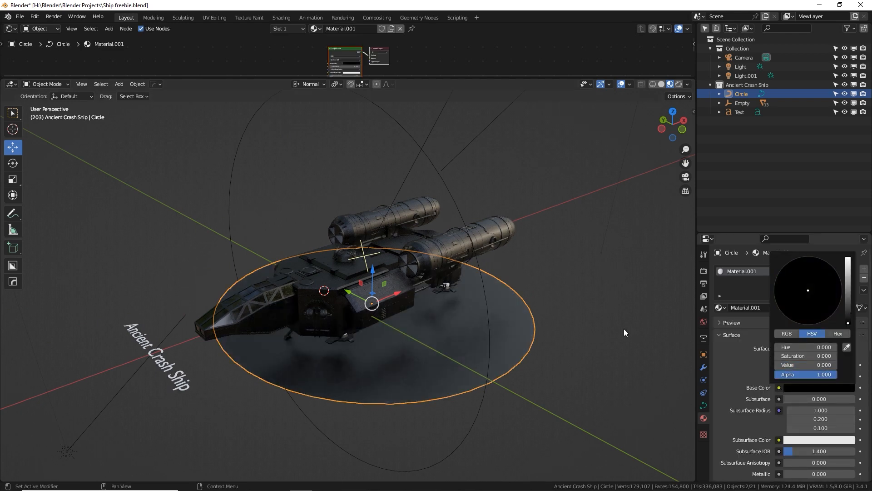
- Remove the empty second material slot from both the front and rear landing gear objects so they use only Material
mouse_move(457, 307)
middle_mouse_down()
mouse_move(476, 297)
mouse_move(450, 313)
middle_mouse_up()
scroll(395, 314, "up", 2)
middle_click_drag(390, 313, 354, 293)
scroll(367, 289, "up", 2)
scroll(358, 306, "up", 3)
left_click(355, 387)
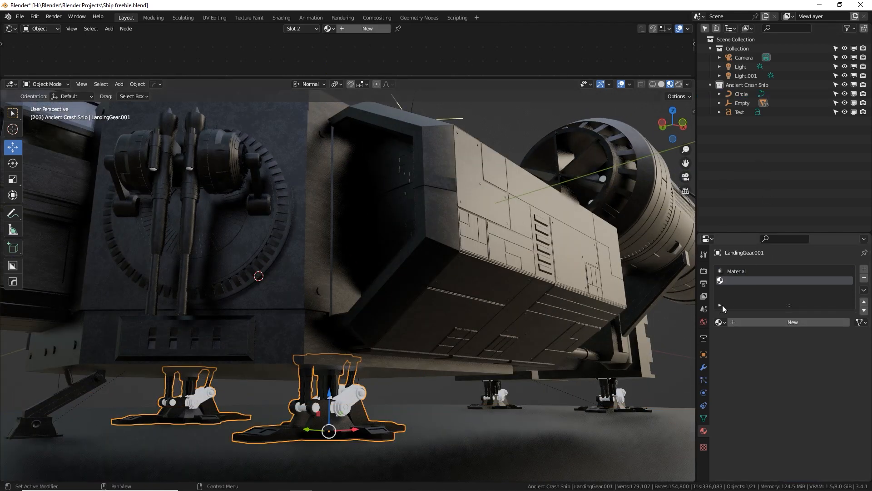
left_click(863, 279)
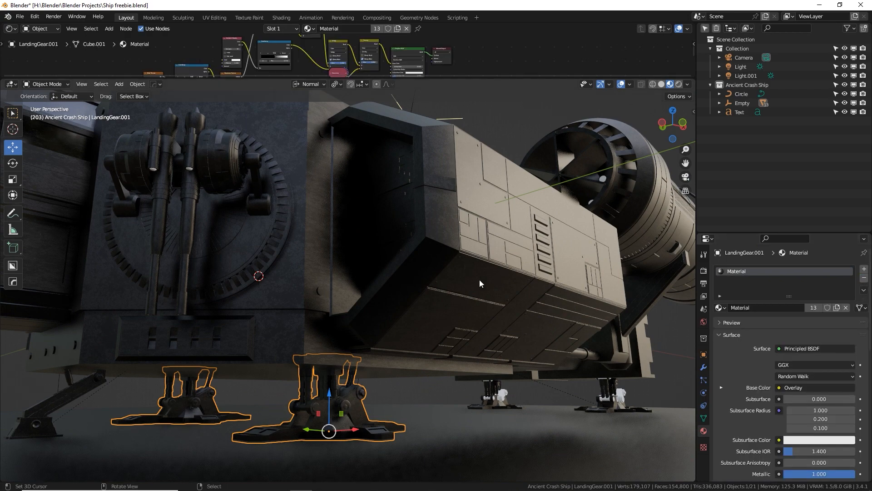
left_click(625, 403)
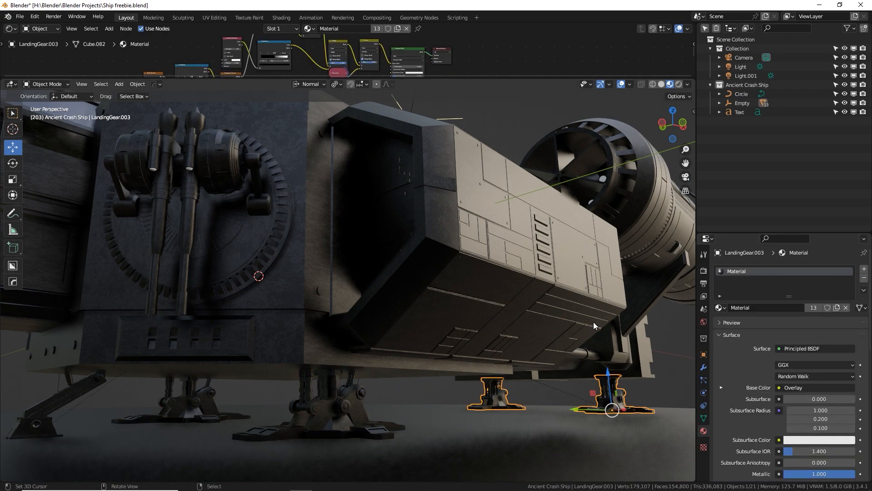
middle_click_drag(624, 403, 556, 326)
scroll(555, 323, "down", 6)
middle_click_drag(433, 291, 441, 245)
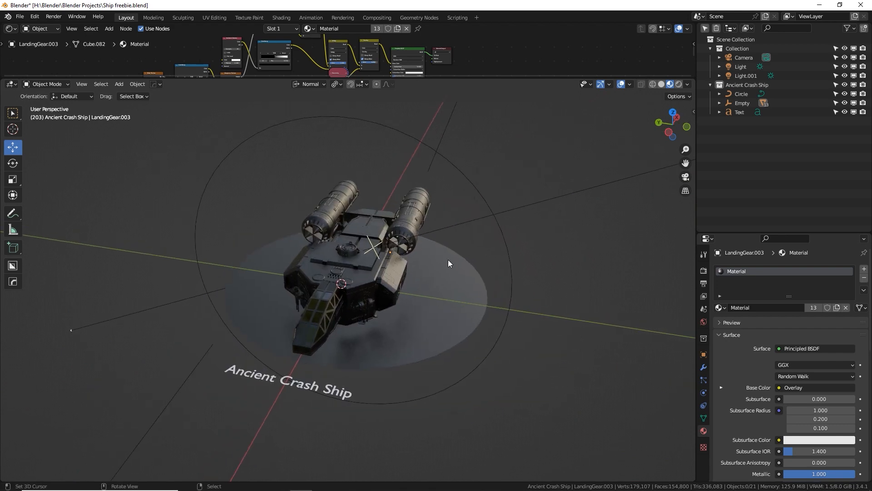
- Check the light, circle, Empty and text entries, then mark the Ancient Crash Ship collection as an asset
left_click(747, 78)
left_click(748, 85)
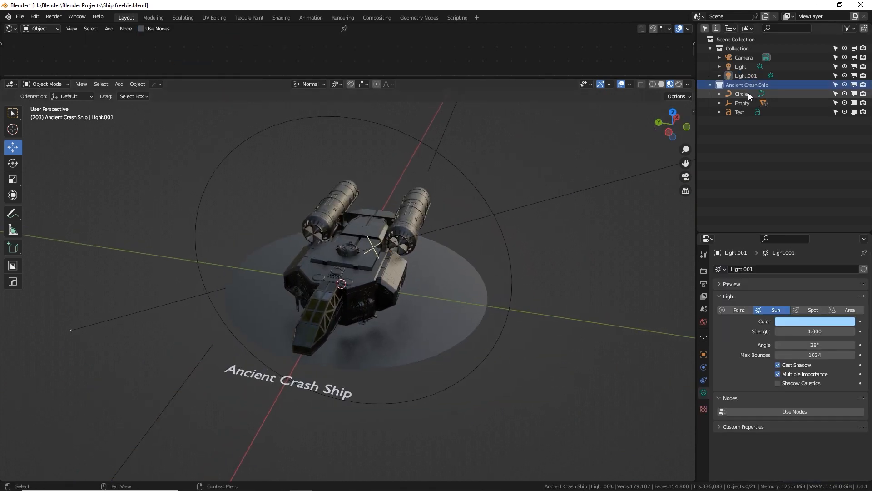
left_click(745, 94)
left_click(745, 102)
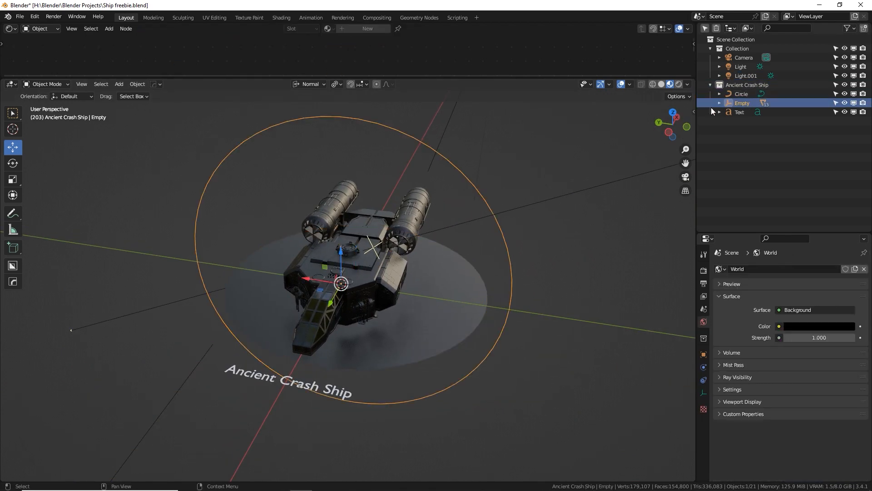
left_click(736, 112)
left_click(746, 87)
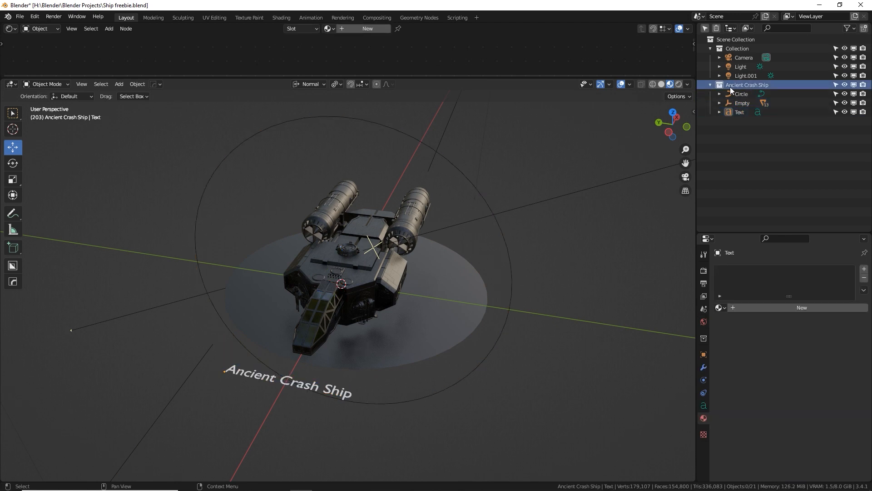
right_click(735, 86)
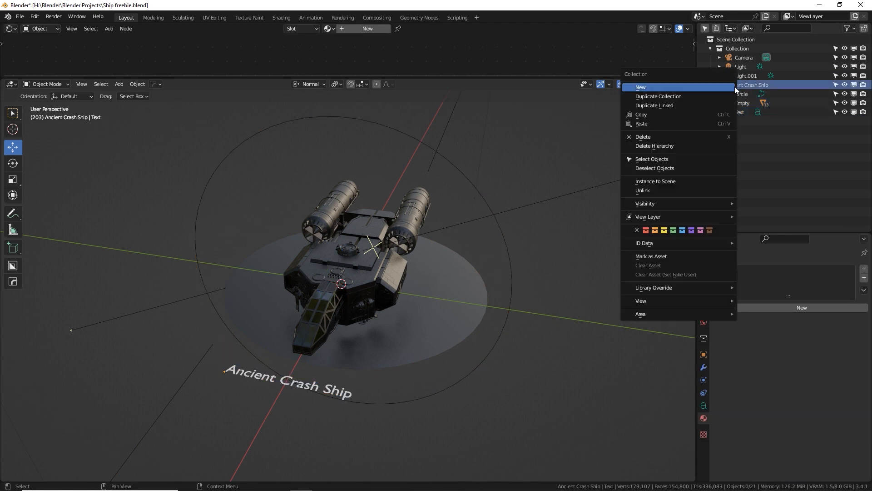
left_click(655, 256)
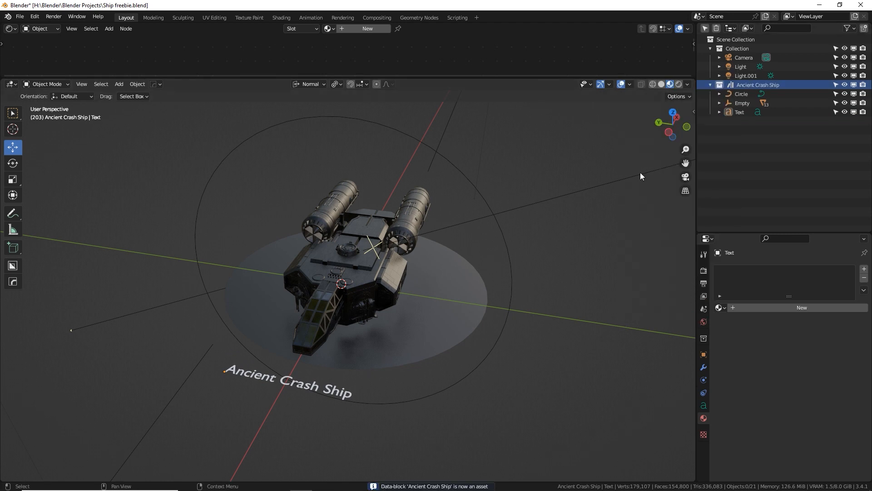
- Turn the 3D viewport area into Preferences and review the asset library names and paths under File Paths
left_click(20, 17)
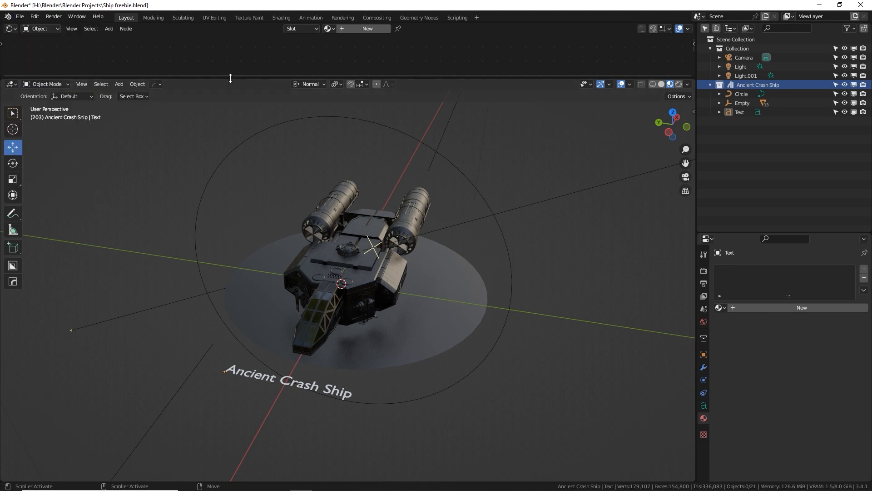
left_click(13, 85)
left_click(274, 159)
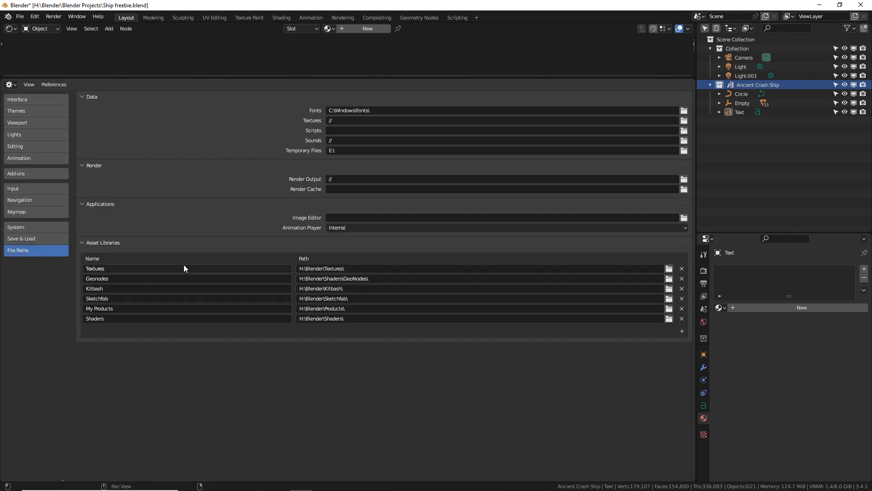
left_click(83, 242)
left_click(86, 243)
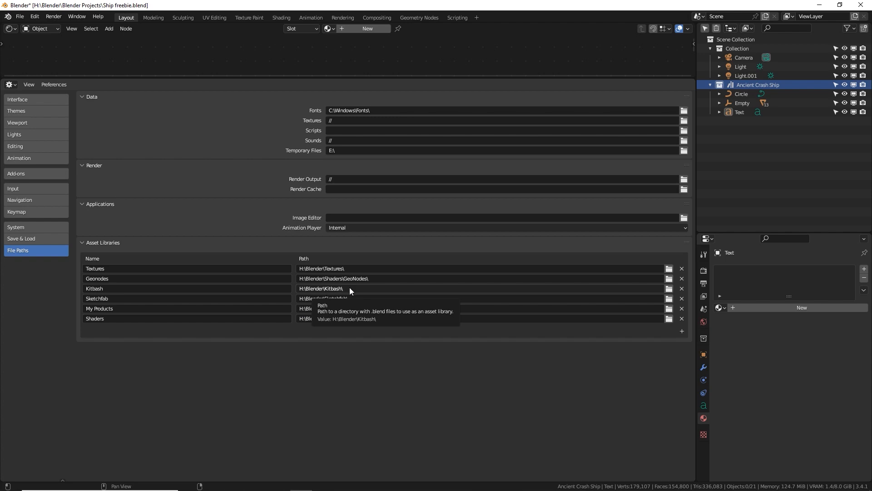
- Save the project into H:\Blender\Kitbash as Ancient crash Ship freebie.blend, overwriting the existing file
left_click(20, 15)
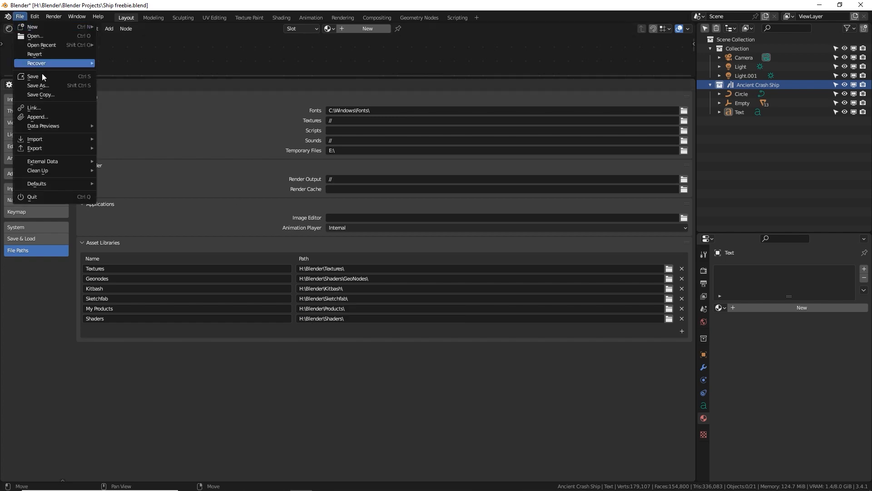
left_click(43, 86)
left_click(149, 263)
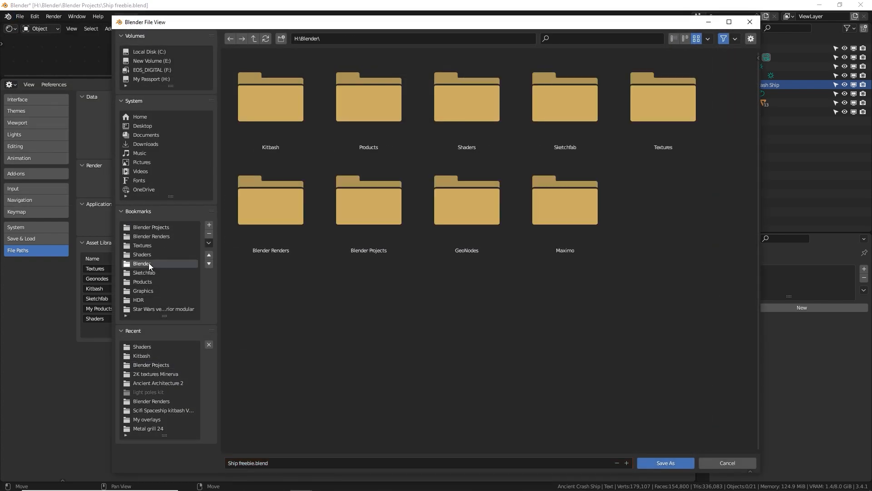
double_click(268, 109)
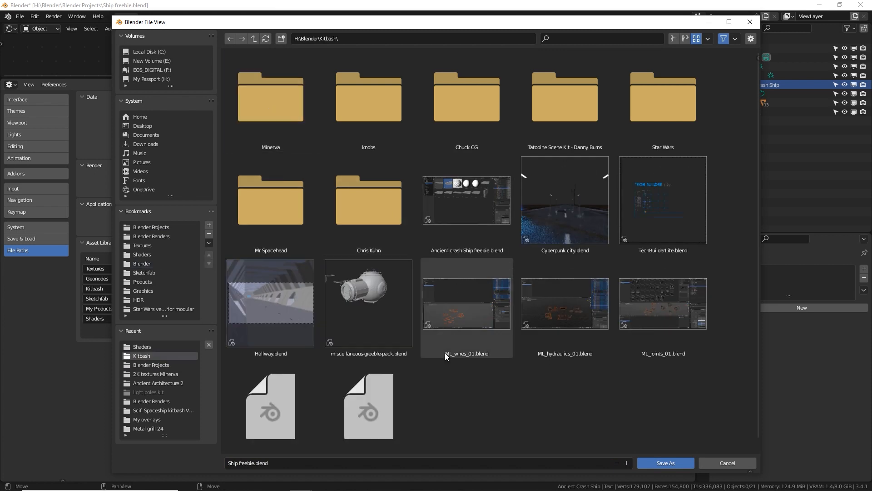
left_click(471, 206)
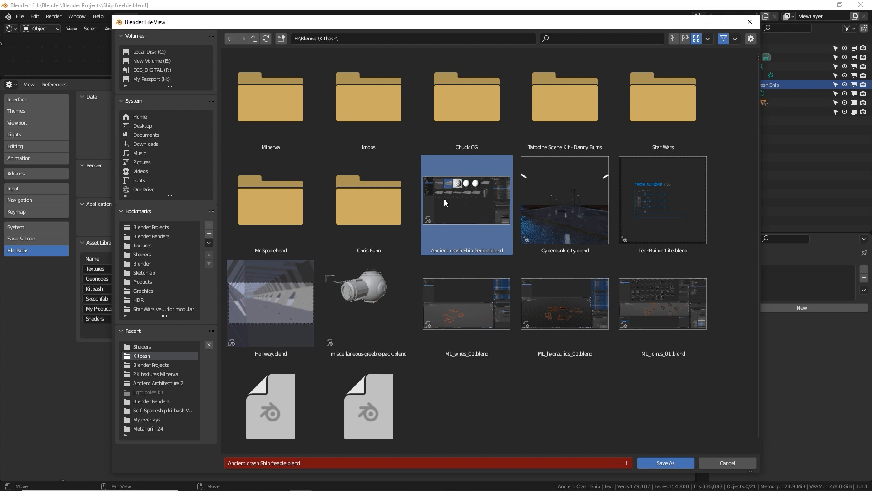
left_click(665, 462)
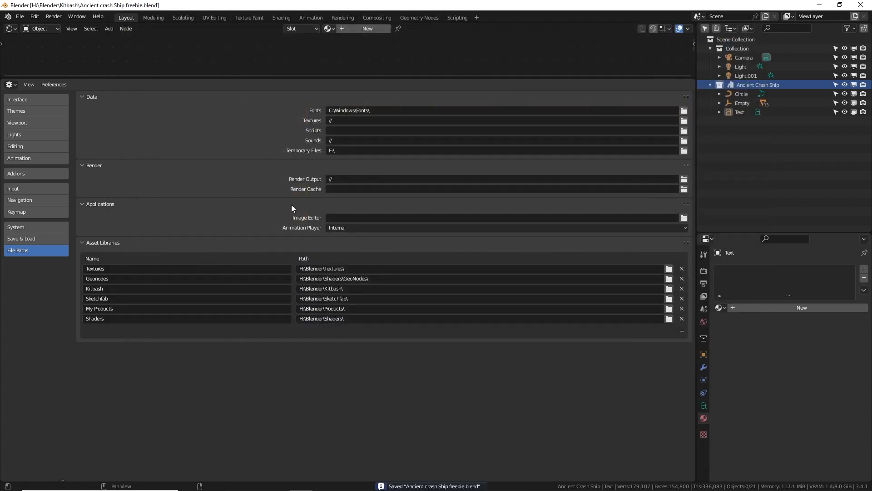
- Replace the Preferences area with the Asset Browser and enlarge it upward
left_click_drag(209, 76, 214, 144)
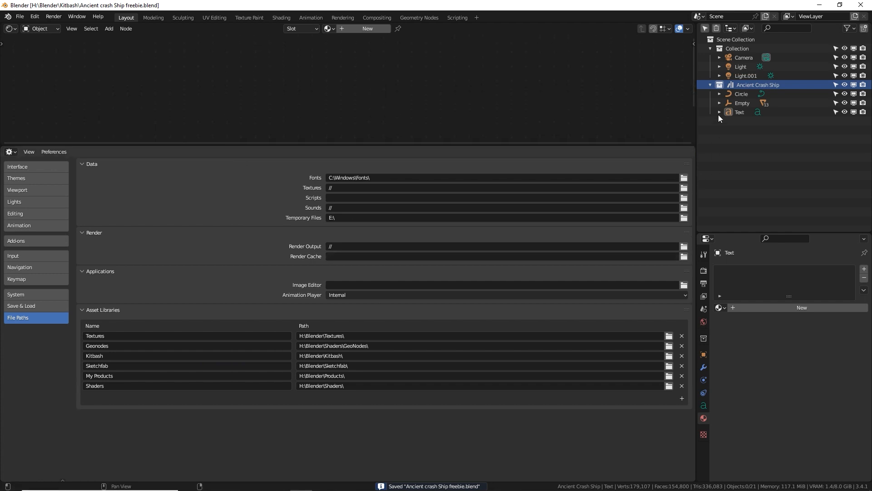
left_click(740, 87)
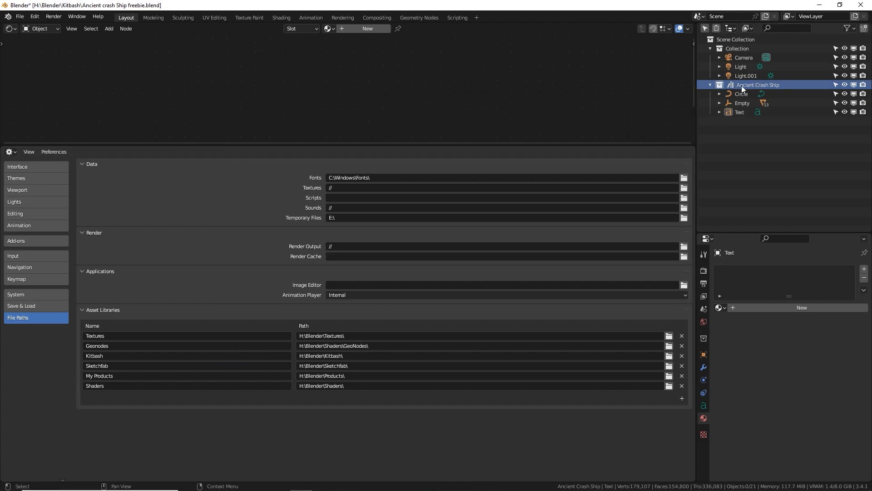
left_click_drag(65, 144, 64, 63)
left_click(10, 72)
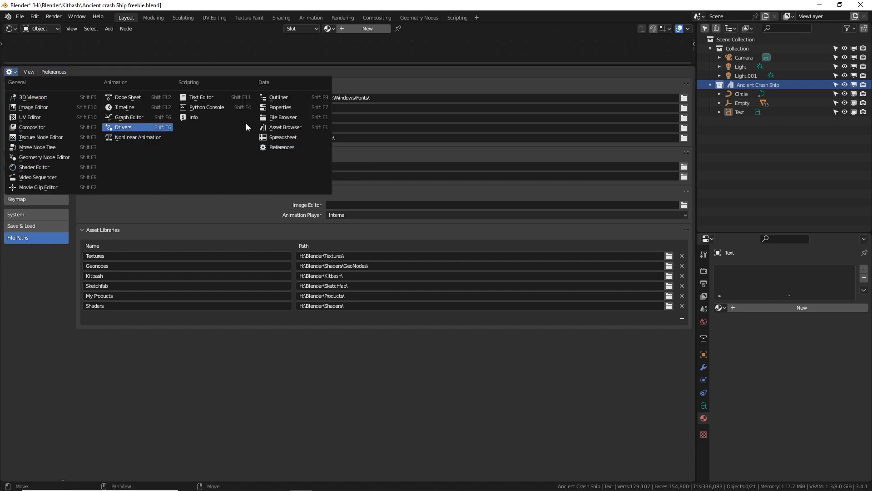
left_click(279, 124)
left_click_drag(286, 66, 286, 50)
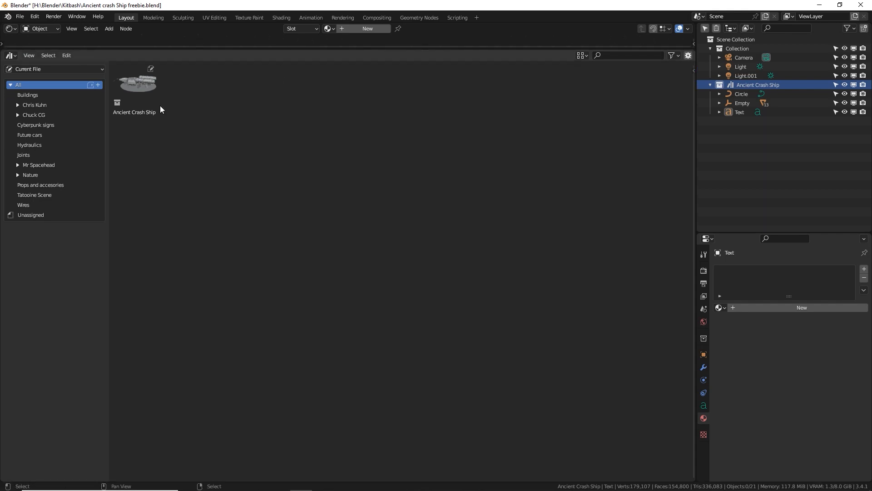
- Switch to the Kitbash library, select Ancient Crash Ship among the unassigned assets, and enlarge the asset thumbnails
left_click(50, 69)
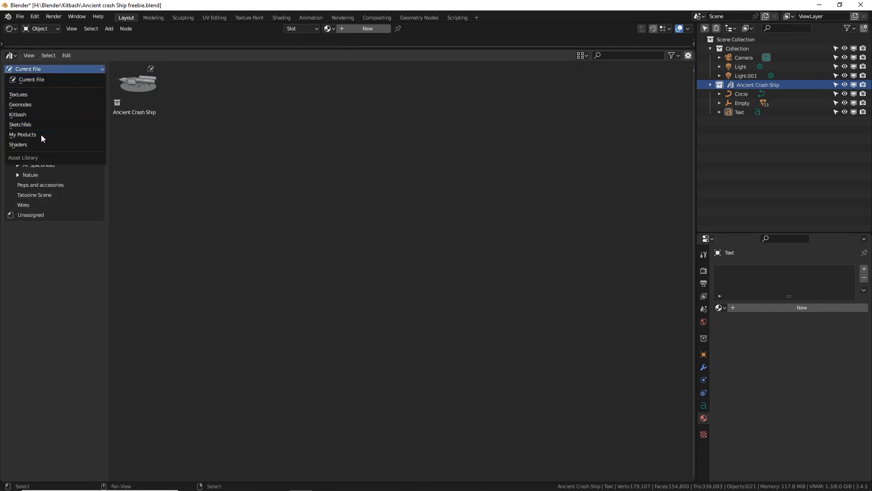
left_click(36, 112)
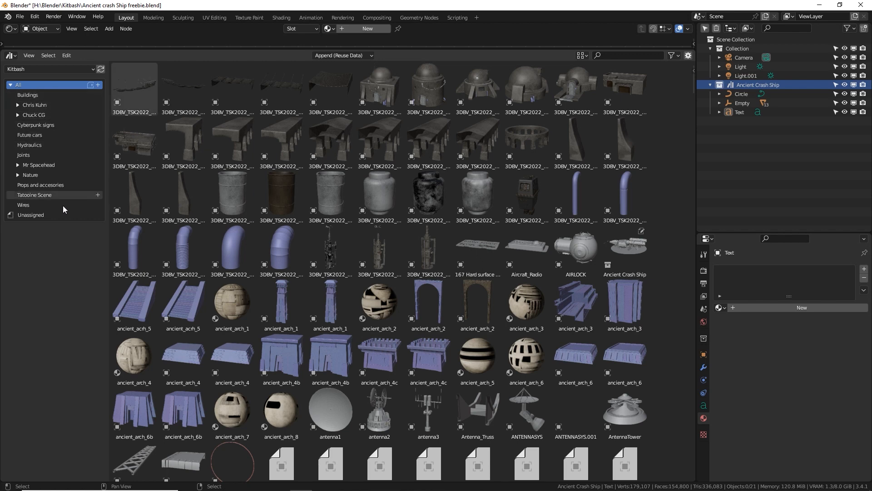
left_click(31, 213)
left_click(181, 101)
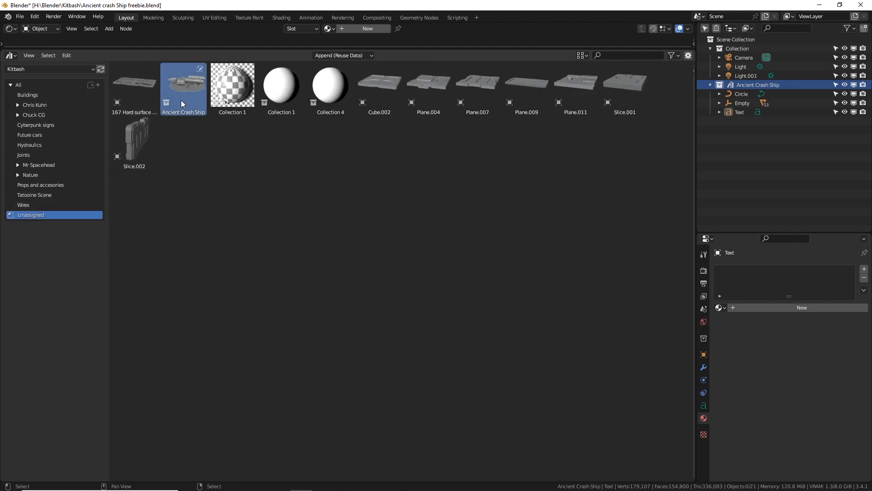
left_click(583, 56)
left_click(586, 74)
left_click(588, 103)
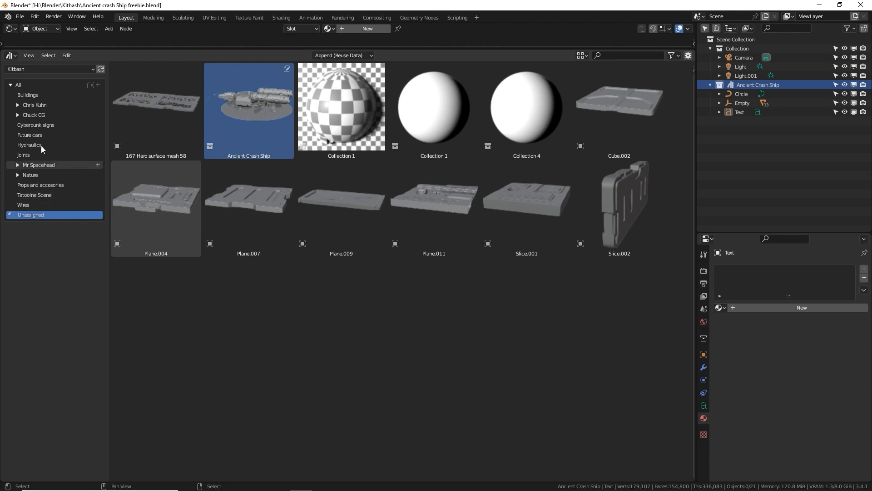
- Create a new top-level catalog named Ships in the Kitbash library
left_click(99, 84)
double_click(27, 104)
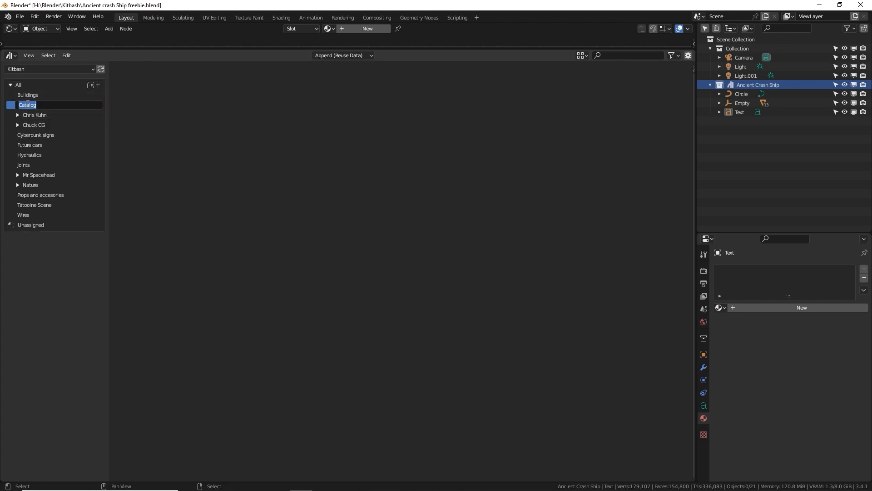
type("Ships")
key("Return")
- Move the Ancient Crash Ship asset from Unassigned into the Ships catalog and display that catalog
left_click(26, 222)
left_click_drag(249, 107, 42, 197)
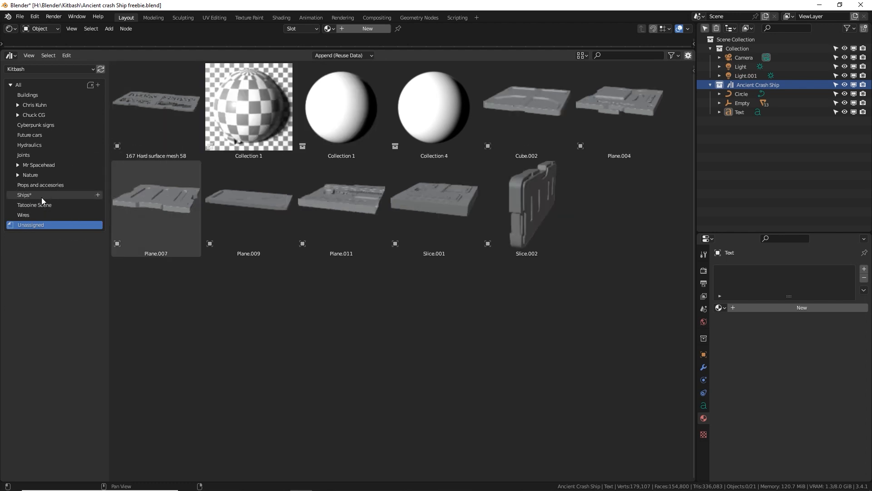
left_click(42, 197)
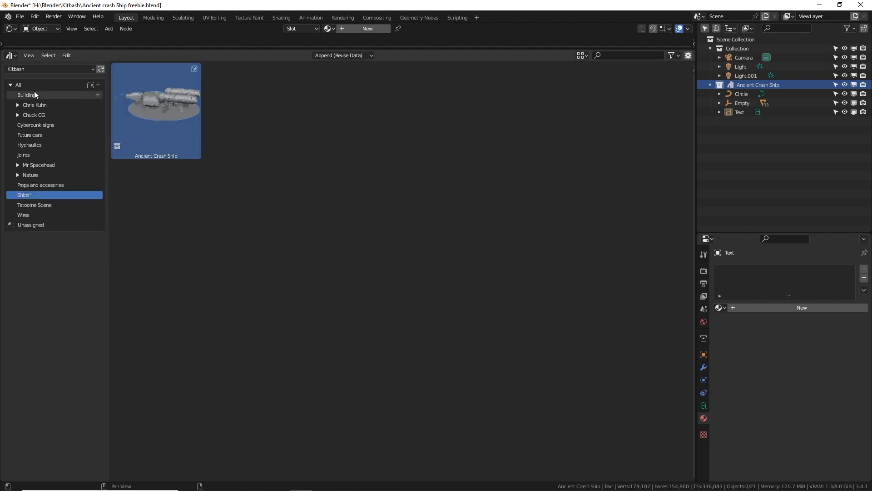
- Browse the Kitbash library's Gadgets and gizmos catalog and the assets and subcatalogs of Chuck CG
left_click(38, 70)
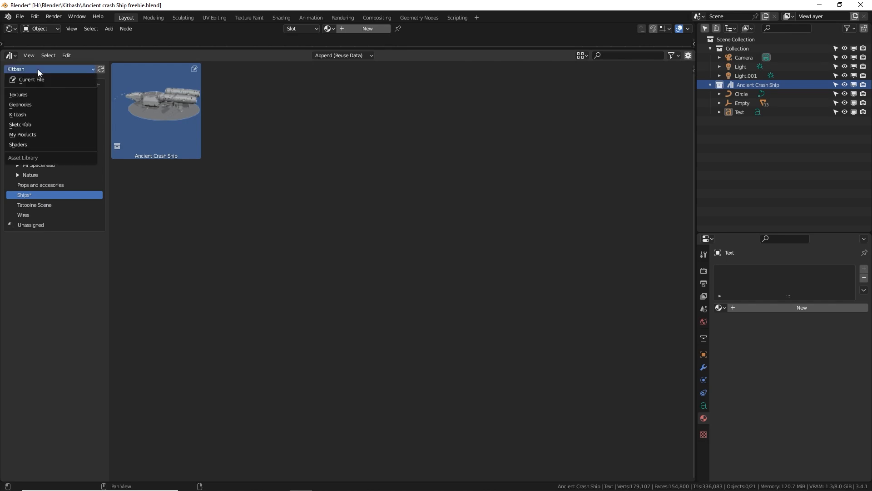
left_click(37, 69)
left_click(35, 105)
left_click(38, 116)
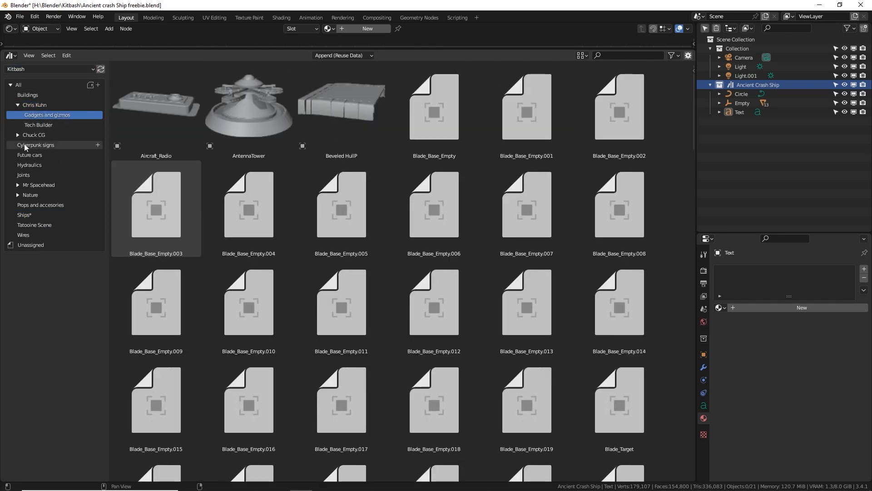
left_click(32, 135)
scroll(232, 284, "down", 6)
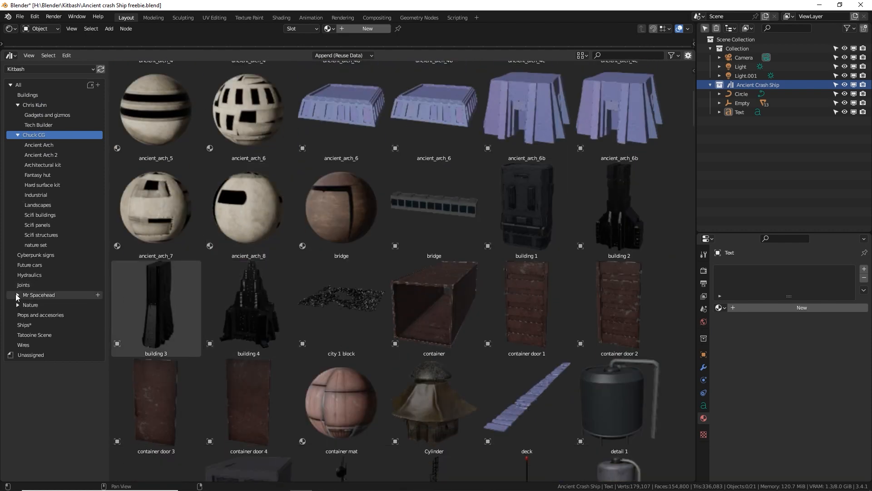
- Browse the Kitbash library's Mr Spacehead, Props and accesories, and Tatooine Scene catalogs, and expand the Nature catalog
left_click(17, 295)
left_click(45, 294)
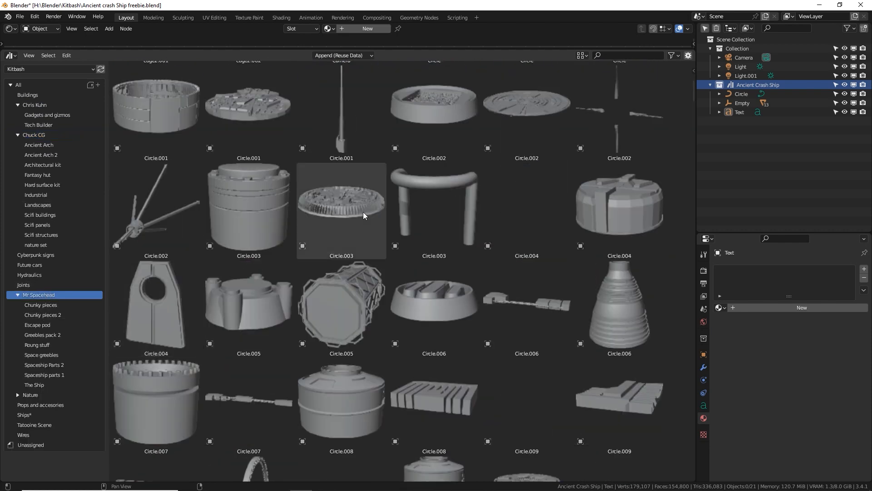
scroll(364, 211, "down", 5)
left_click(17, 394)
left_click(36, 414)
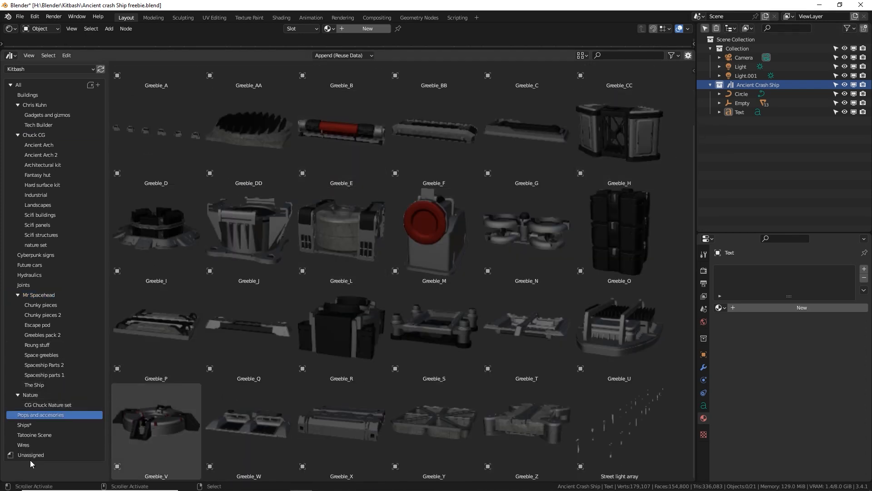
left_click(34, 432)
scroll(347, 134, "down", 5)
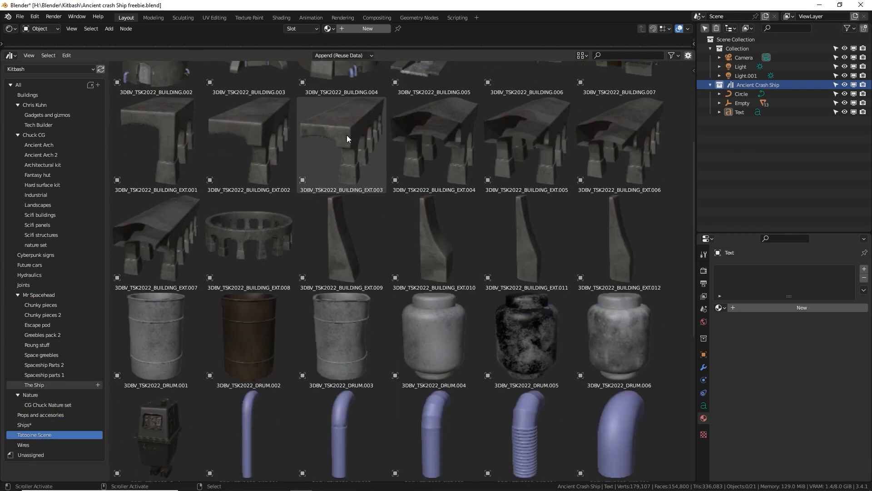
scroll(347, 135, "up", 3)
scroll(347, 135, "up", 5)
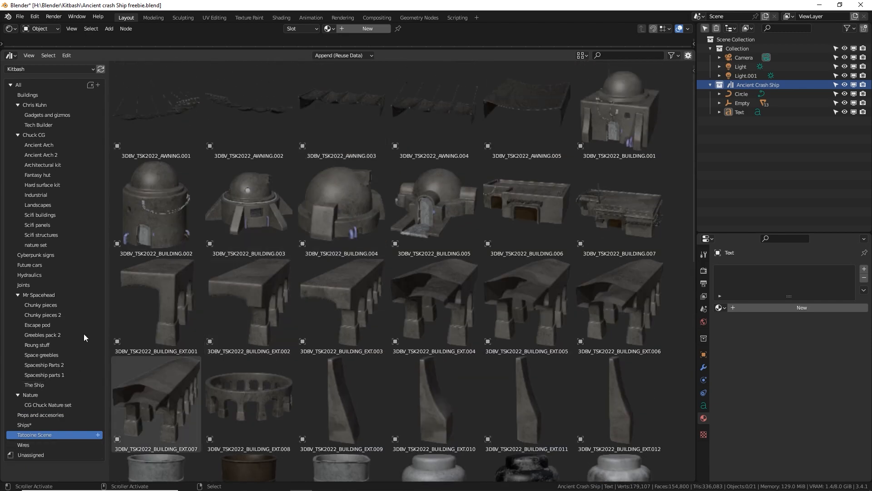
- Expand the Nature catalog and display its CG Chuck Nature set
left_click(50, 198)
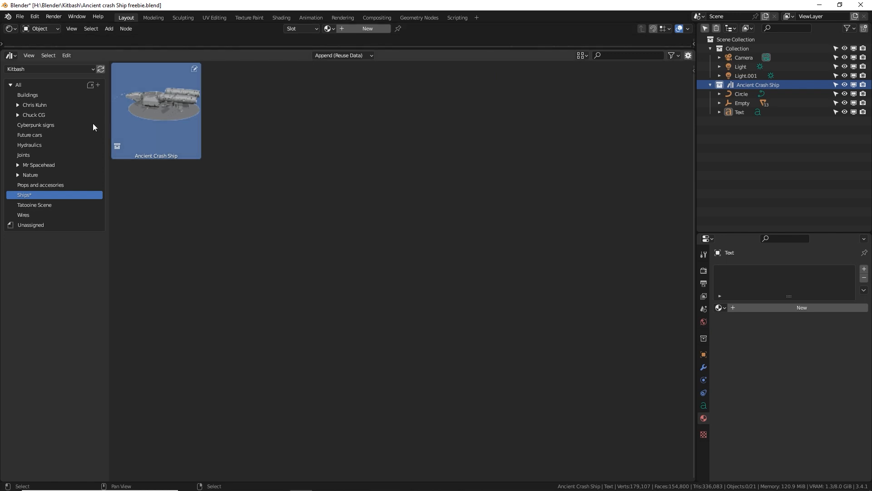
left_click(17, 175)
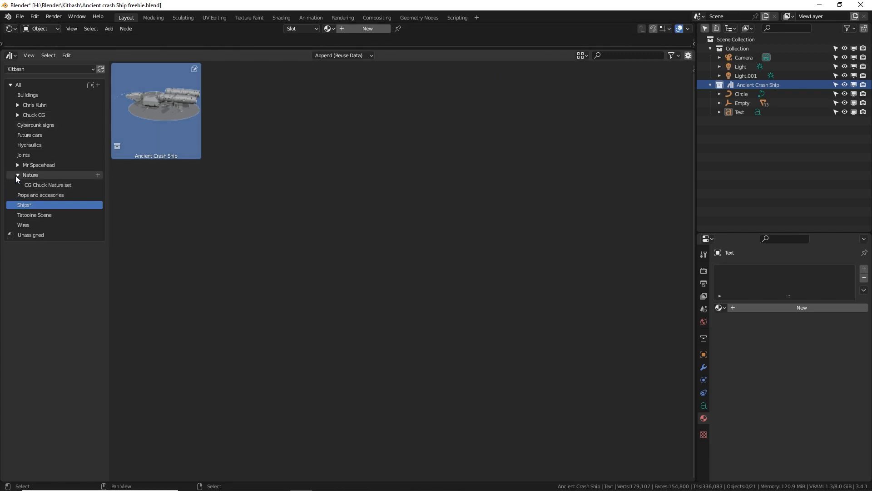
left_click(34, 185)
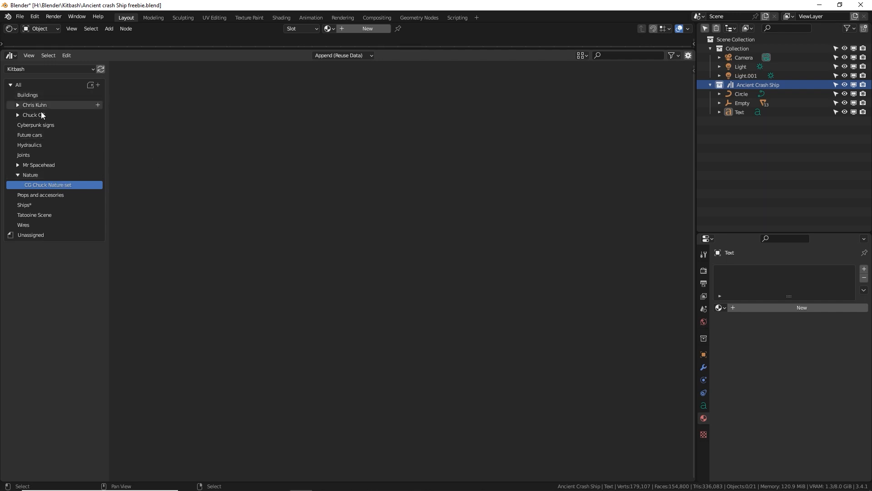
left_click_drag(212, 136, 111, 125)
- Display the Joints catalog and try to move its first asset, Joints, into another catalog
left_click(37, 155)
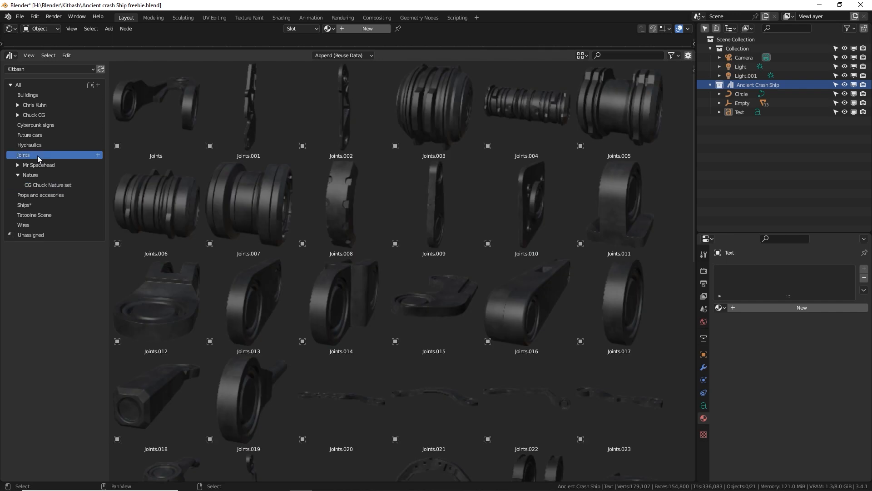
left_click(163, 112)
left_click_drag(162, 112, 48, 194)
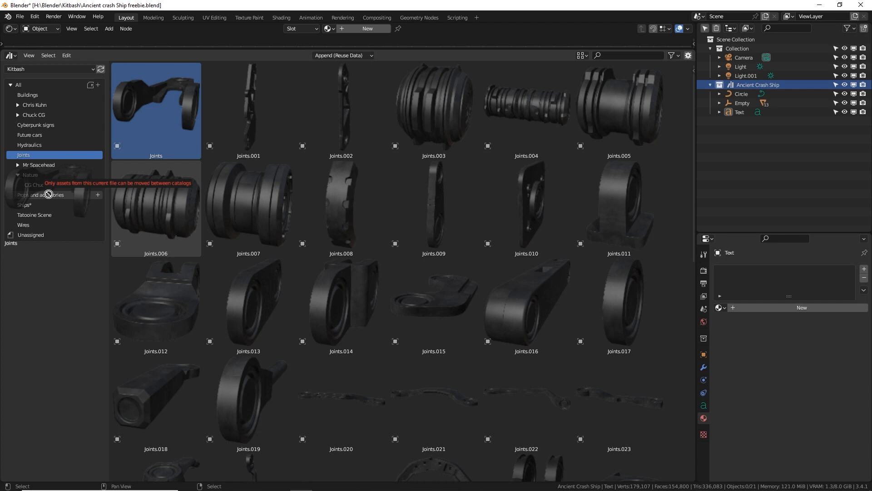
left_click_drag(49, 194, 64, 171)
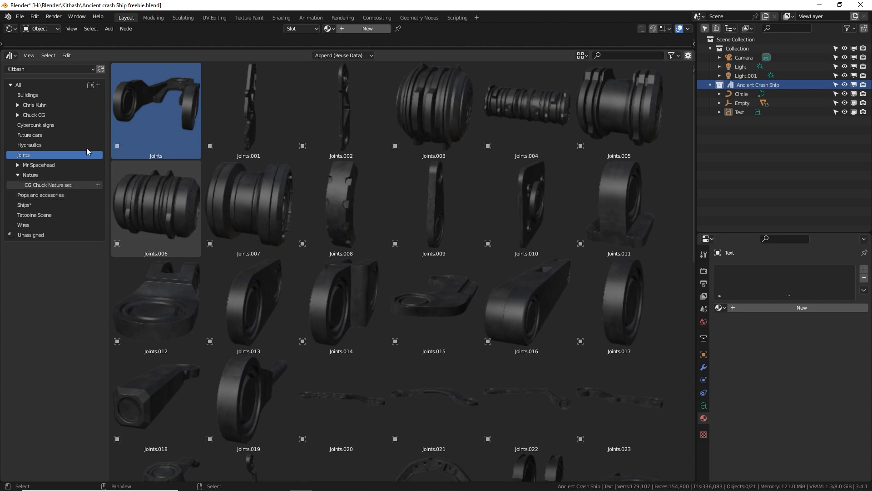
left_click(241, 128)
left_click(576, 104)
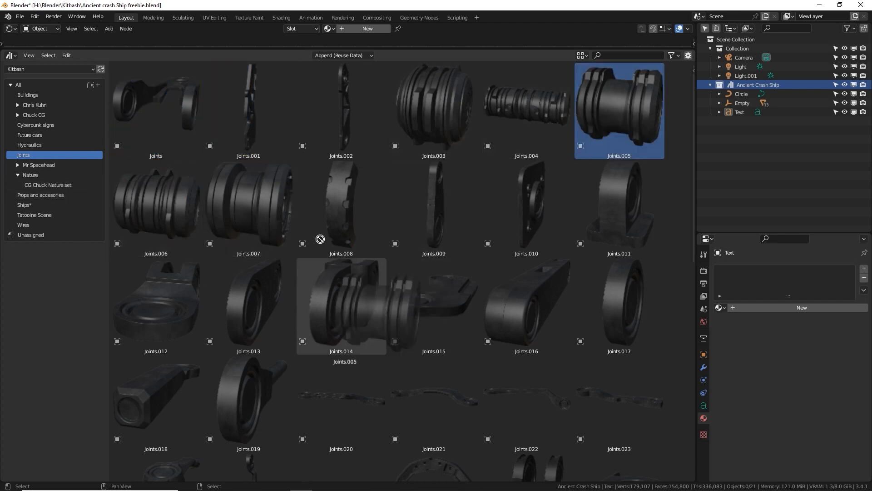
left_click(359, 237)
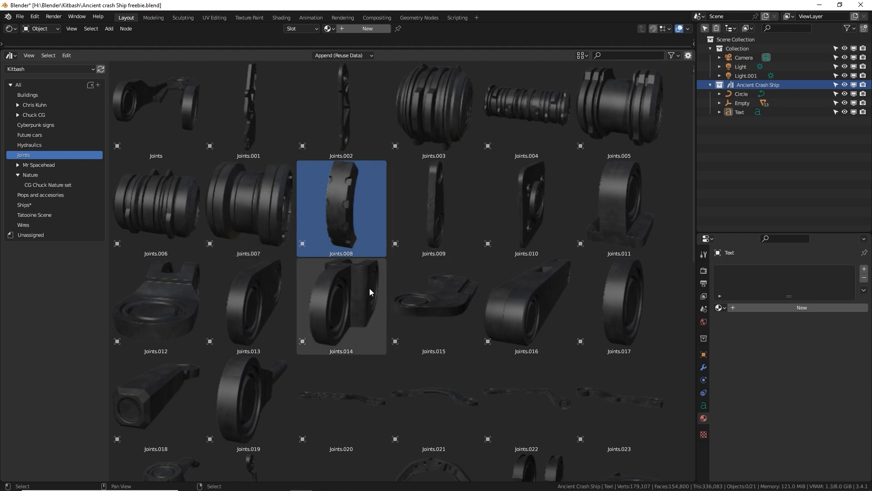
left_click_drag(693, 205, 699, 265)
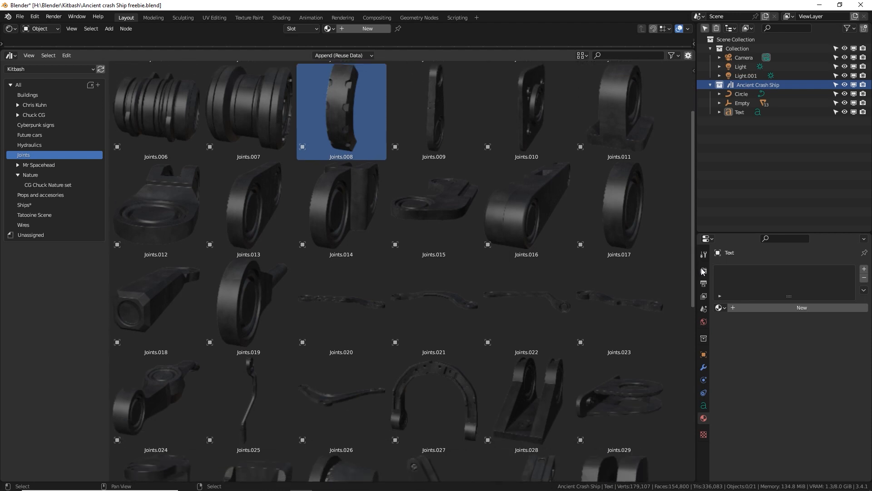
left_click(162, 110)
left_click(213, 220)
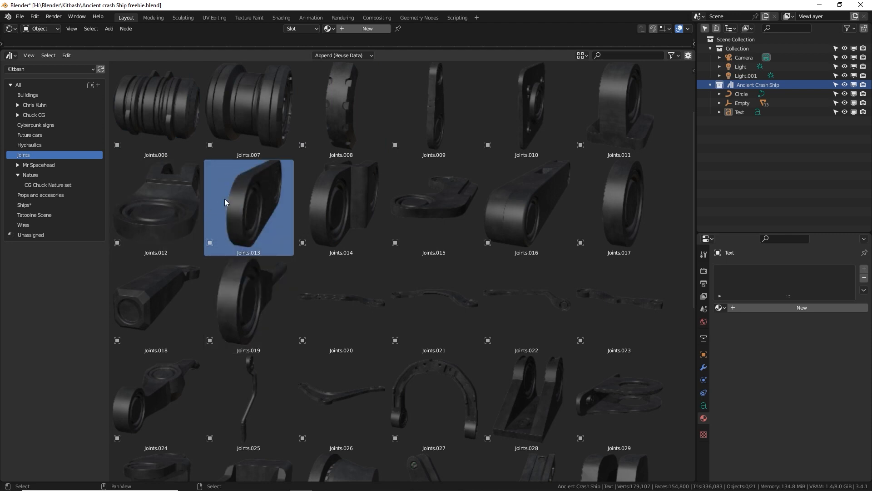
left_click(246, 143)
- Show the details of the Joints.006 asset and examine the full path of its source file
left_click(189, 109)
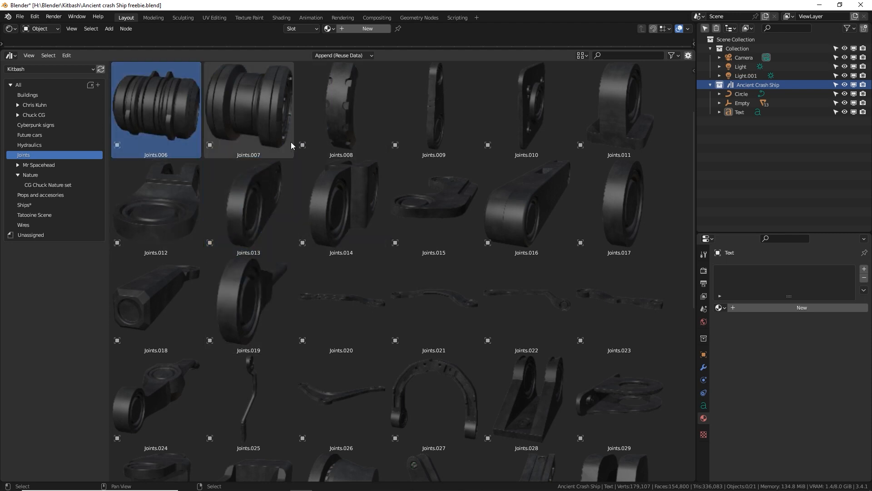
key("n")
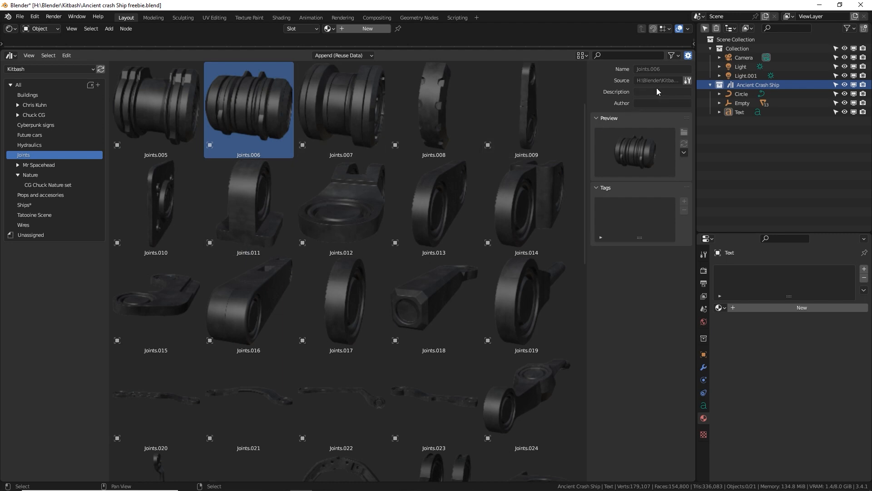
left_click_drag(588, 93, 418, 106)
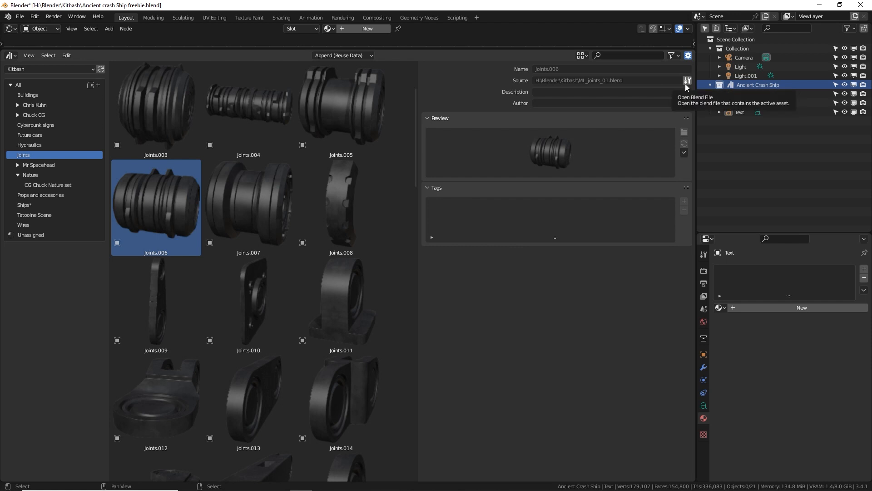
key("n")
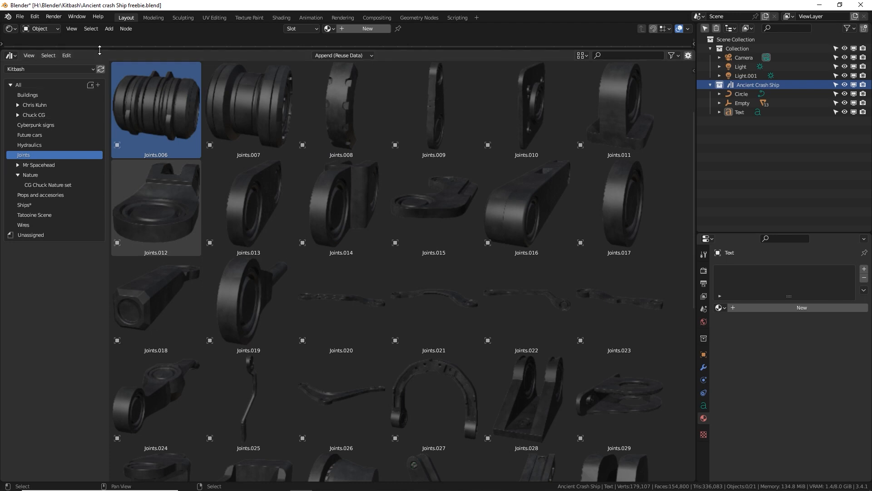
- Start a new file from the General template
left_click(19, 17)
mouse_move(69, 26)
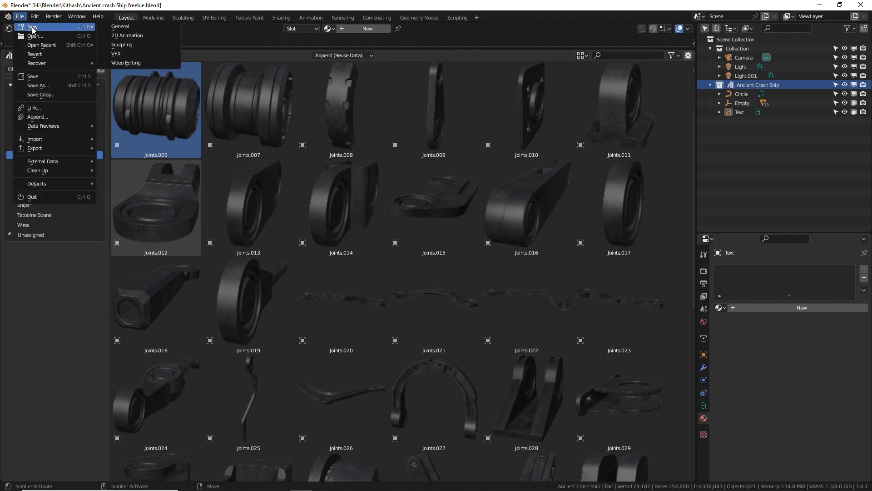
left_click(136, 26)
left_click(399, 273)
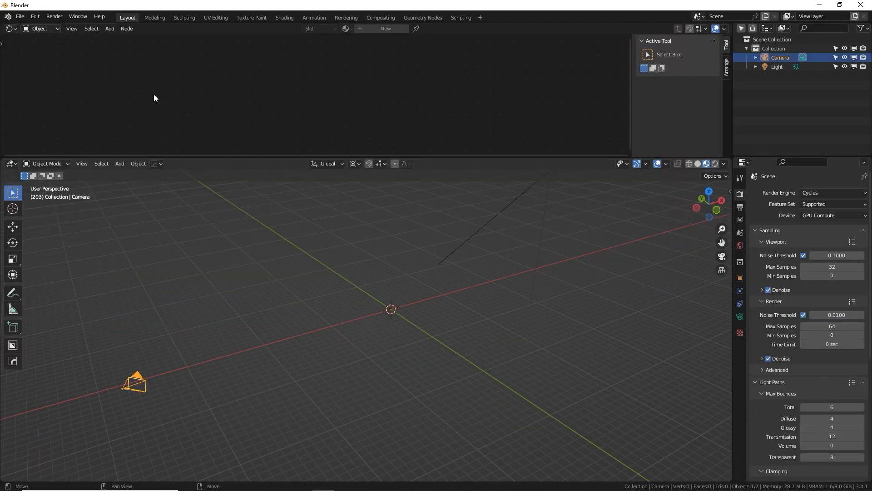
- Change the upper editor to an Asset Browser and display the Ships catalog of the Kitbash library
left_click(11, 28)
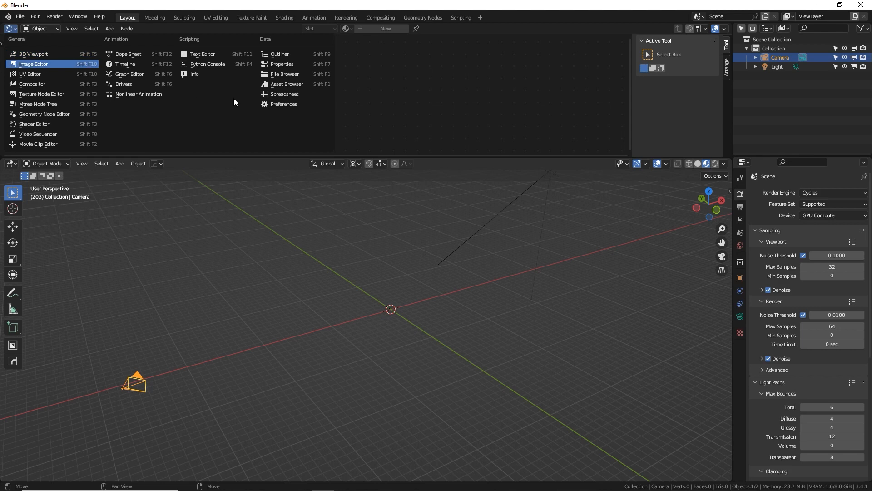
left_click(300, 83)
left_click(85, 42)
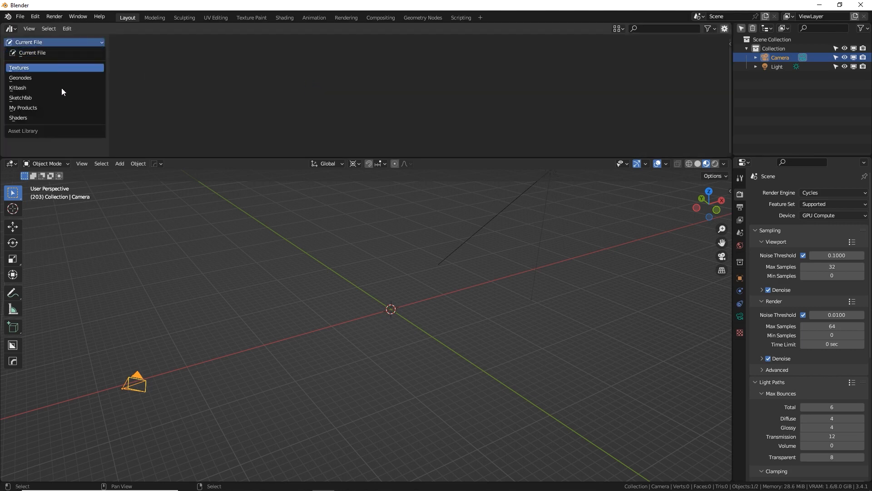
left_click(49, 89)
scroll(56, 100, "down", 3)
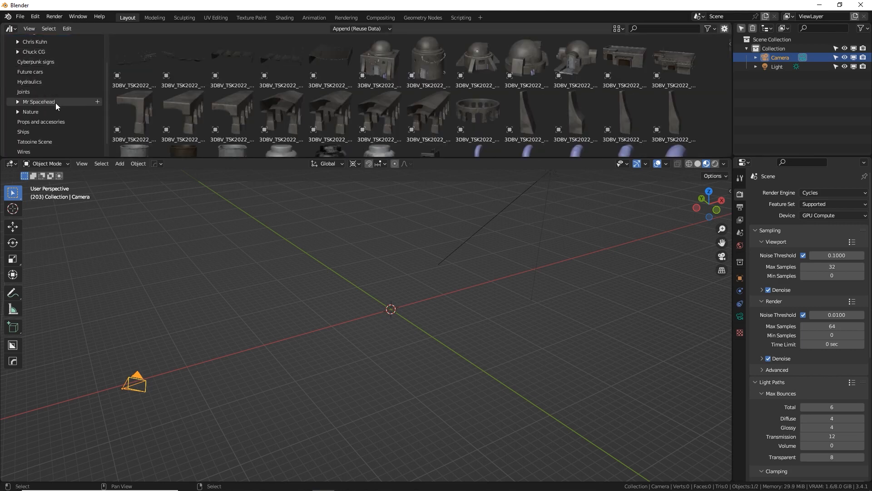
left_click(41, 132)
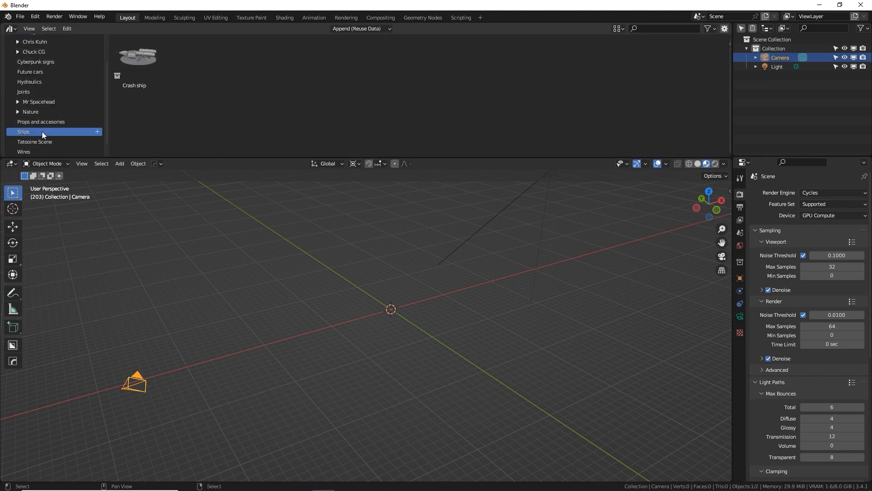
- Place the Crash ship asset from the Ships catalog at the scene's origin and inspect it up close
left_click(155, 57)
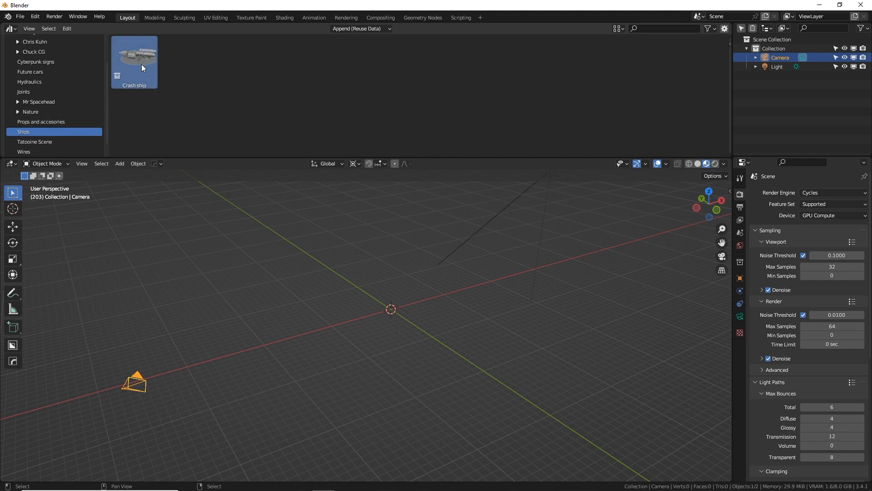
left_click_drag(137, 59, 390, 308)
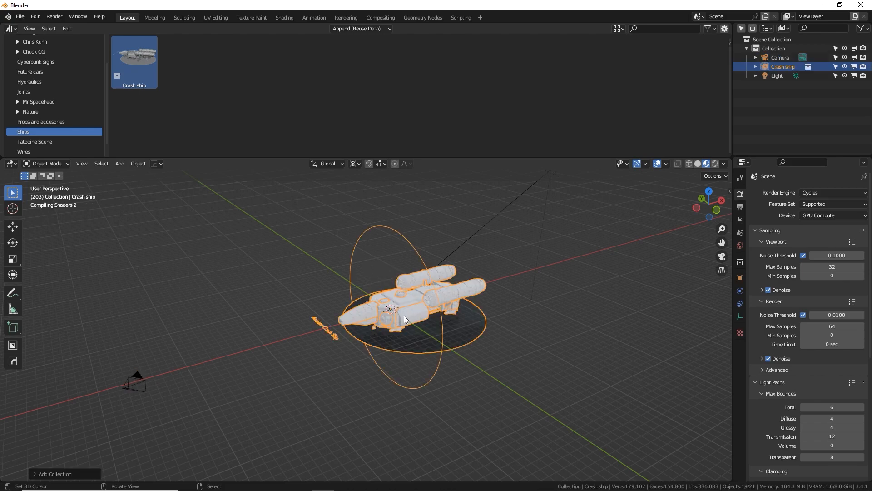
key("KP_Decimal")
scroll(424, 340, "up", 5)
middle_click_drag(375, 310, 462, 288)
middle_click_drag(418, 301, 527, 246)
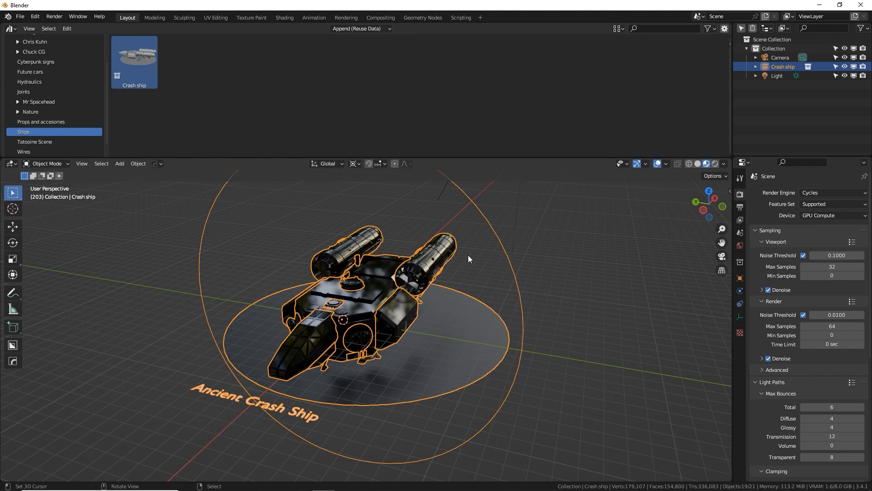
- Widen the Outliner, expand the Crash ship instance and select the collection nested in it
left_click_drag(732, 124, 696, 123)
left_click(719, 66)
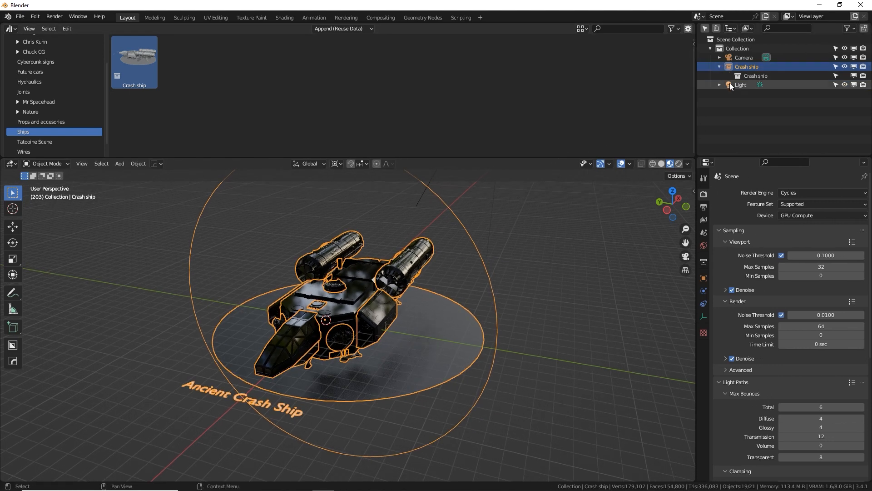
left_click(754, 75)
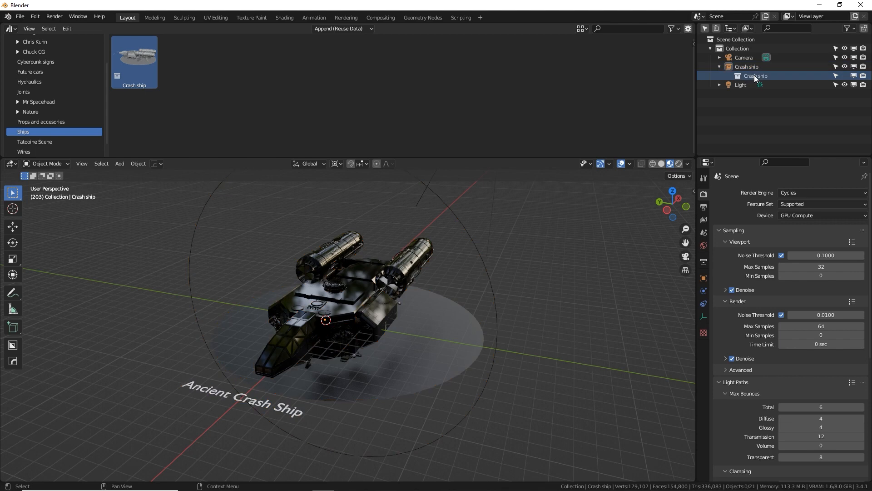
middle_click_drag(480, 267, 508, 253)
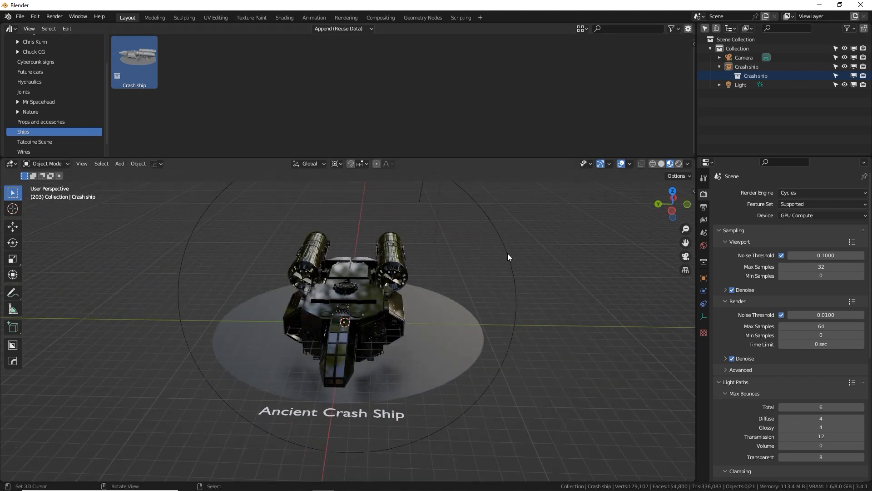
left_click(761, 77)
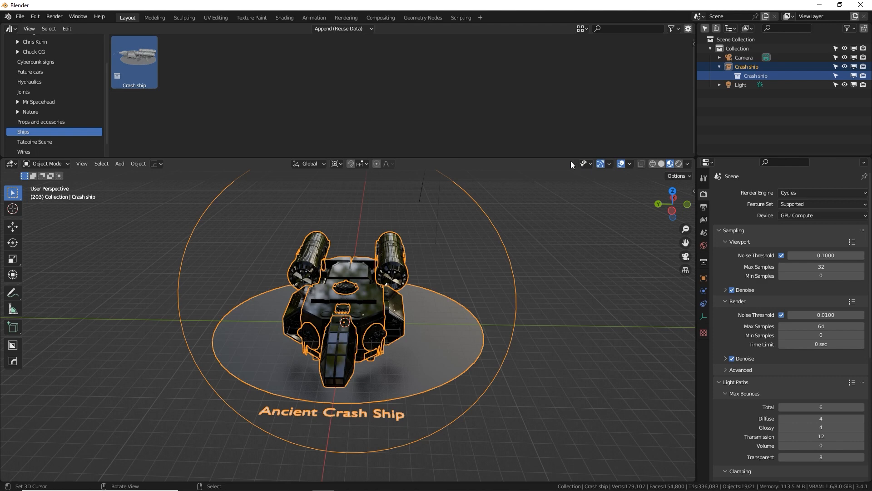
- Enlarge the 3D viewport by shrinking the Asset Browser above it, and view the ship from its other side
left_click_drag(570, 159, 593, 93)
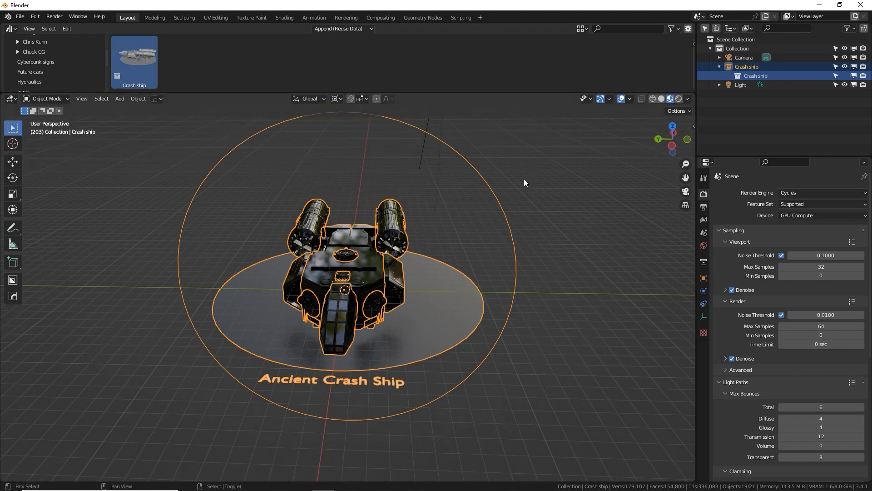
middle_click_drag(524, 182, 531, 196, "shift")
middle_click_drag(424, 209, 475, 216)
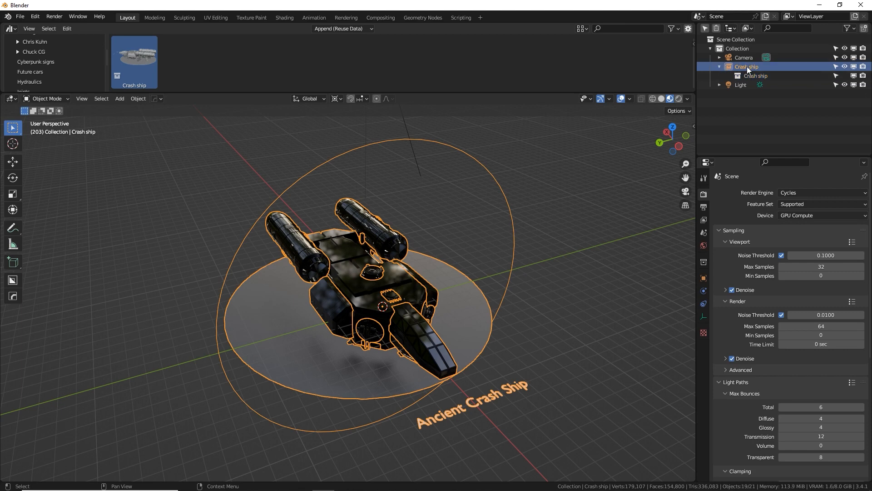
- Make the Crash ship's collection instance real and enlarge the Outliner to show all of the ship's separate objects
key("F3")
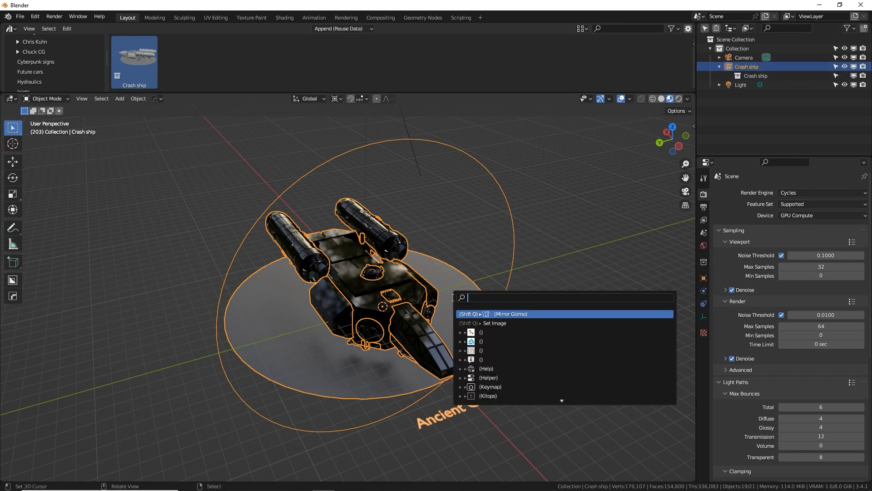
key("Escape")
key("F3")
type("real")
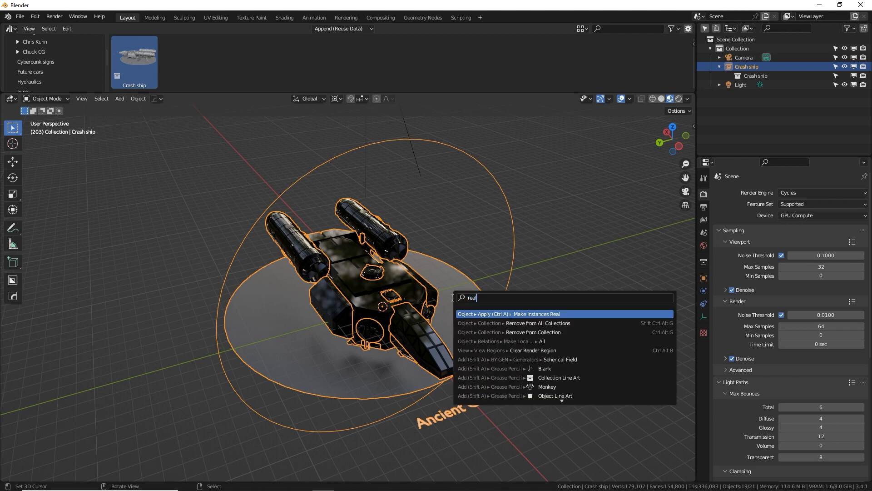
left_click(564, 313)
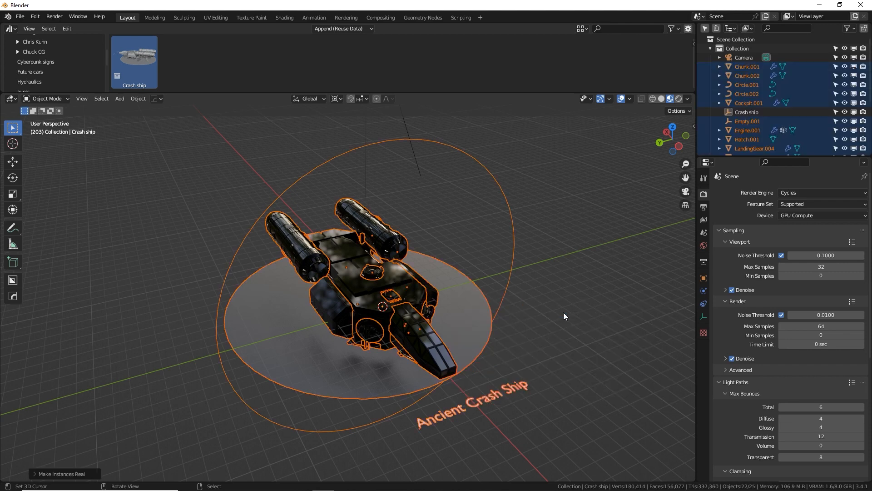
left_click_drag(743, 157, 743, 279)
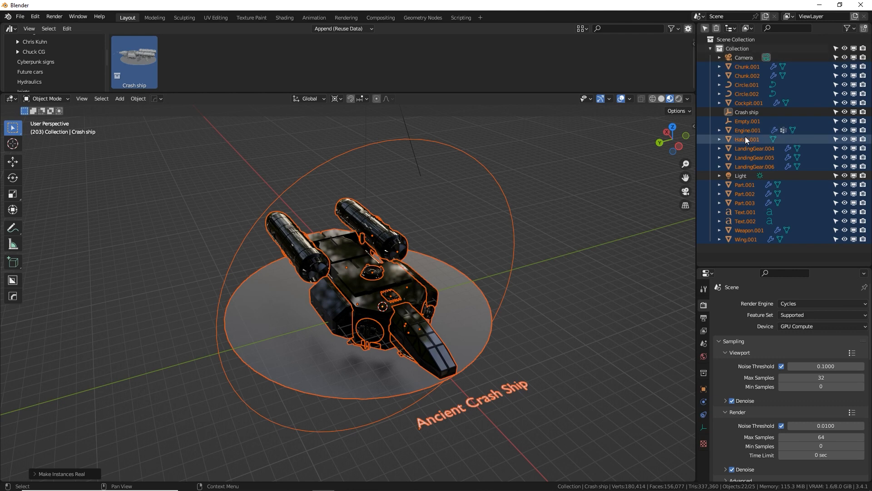
- Delete the large circular empty surrounding the ship
left_click(509, 209)
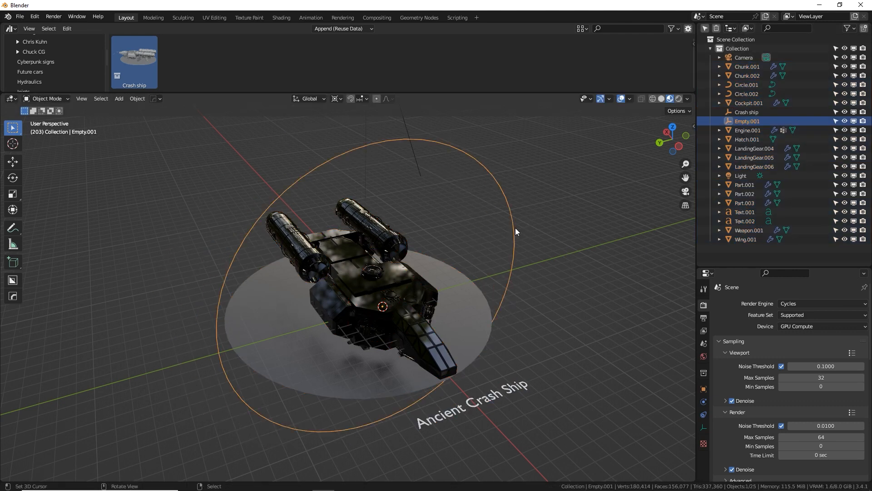
middle_click_drag(451, 274, 512, 209)
key("Delete")
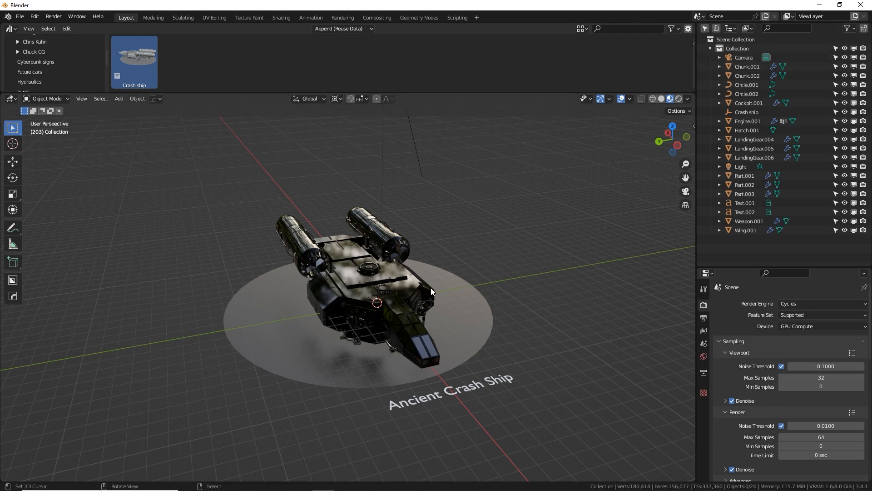
- Select every object from Chunk.001 through Wing.001 and move them into a new collection named Ship
middle_click_drag(454, 270, 422, 268)
left_click(743, 65)
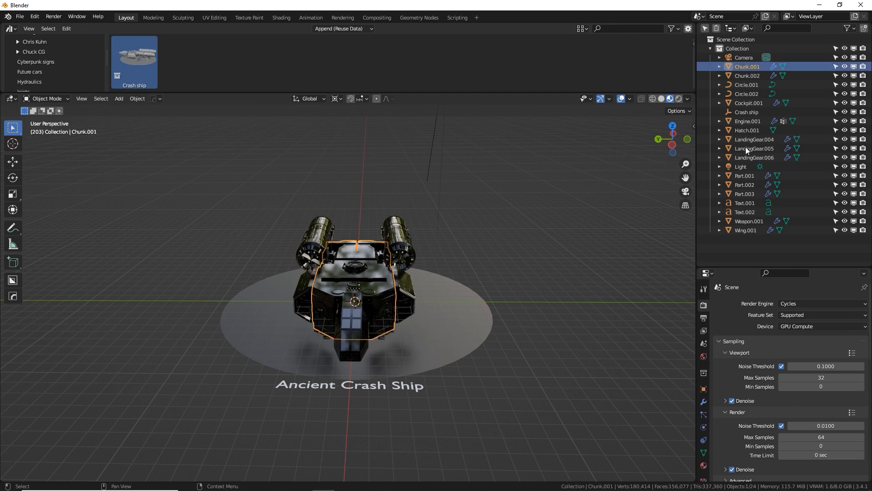
left_click(749, 230, "shift")
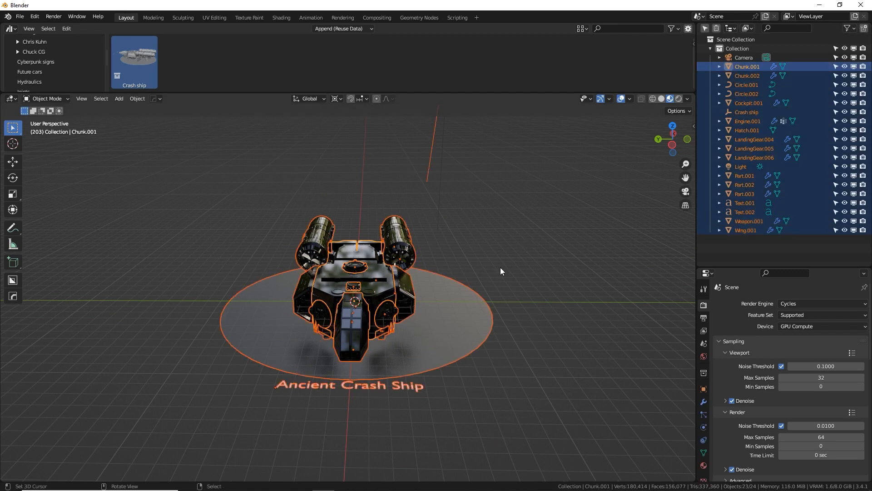
key("m")
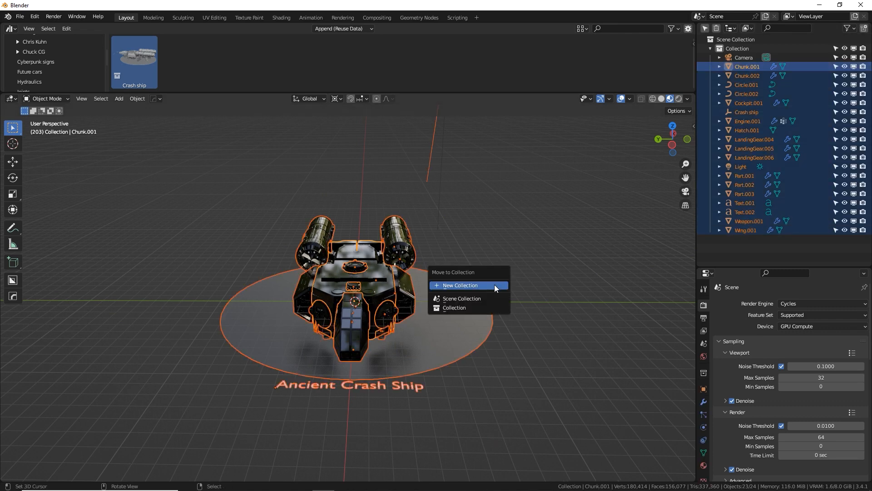
left_click(494, 285)
type("Ship")
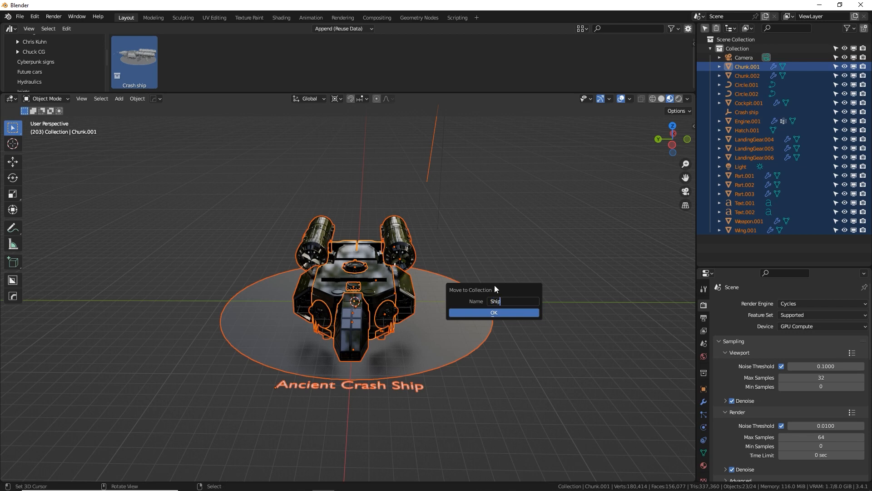
left_click(458, 313)
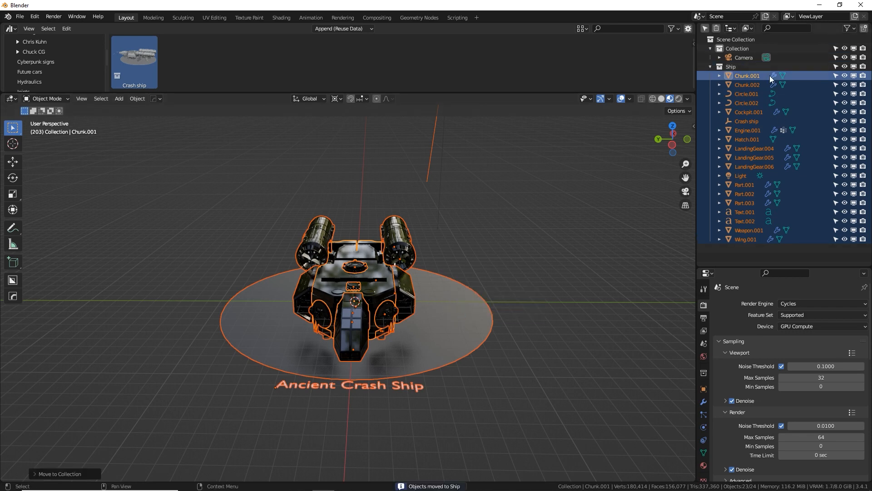
- Examine the Ship collection and its part objects in the Outliner, and view the ship from another side
left_click(735, 66)
middle_click_drag(466, 233, 525, 223)
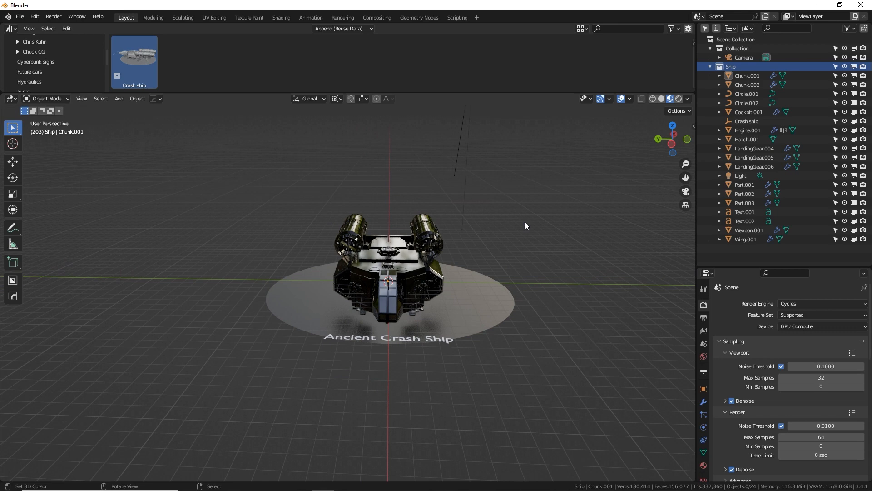
left_click(754, 76)
left_click(753, 227)
middle_click_drag(645, 200, 535, 253)
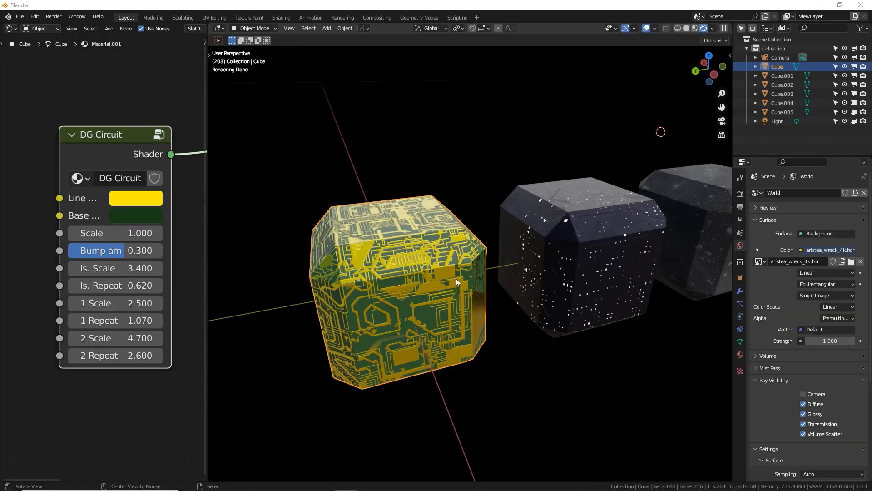
- Enter the DG Circuit node group, examine its Voronoi, Wave and ColorRamp network in a wider editor, and leave the group
left_click(158, 135)
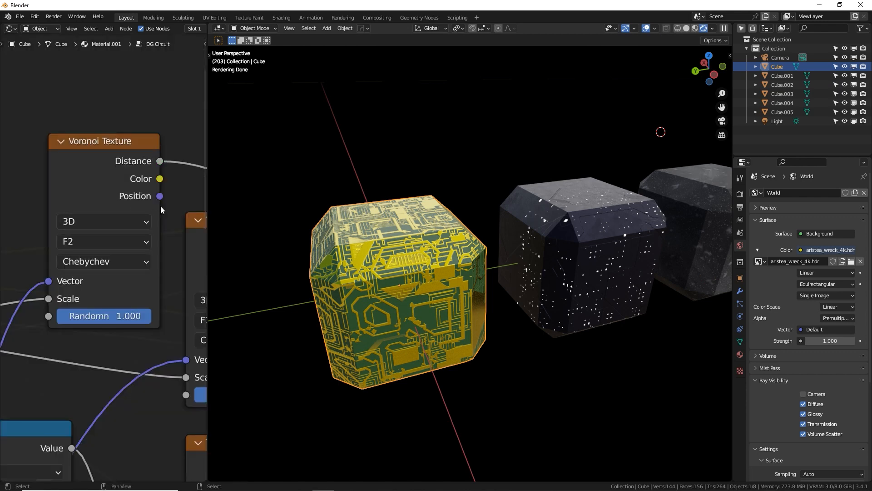
left_click_drag(209, 191, 538, 205)
scroll(453, 289, "down", 4)
middle_click_drag(413, 287, 189, 156)
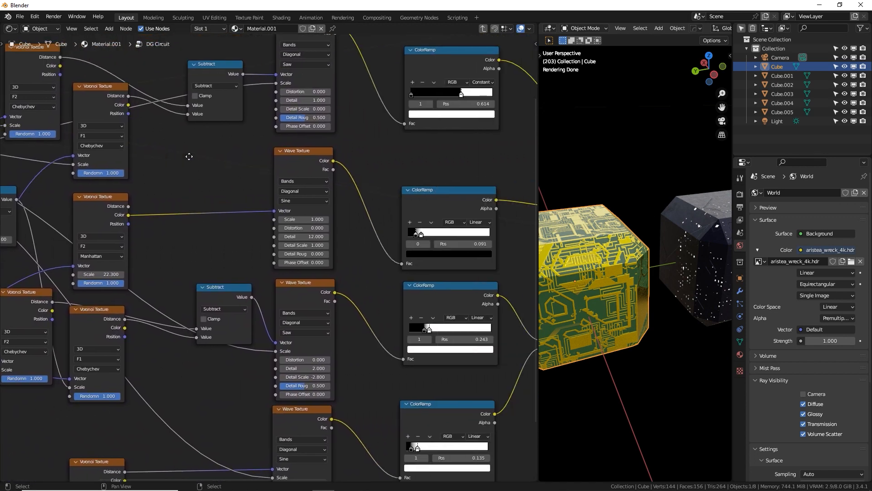
key("Tab")
scroll(245, 254, "up", 5)
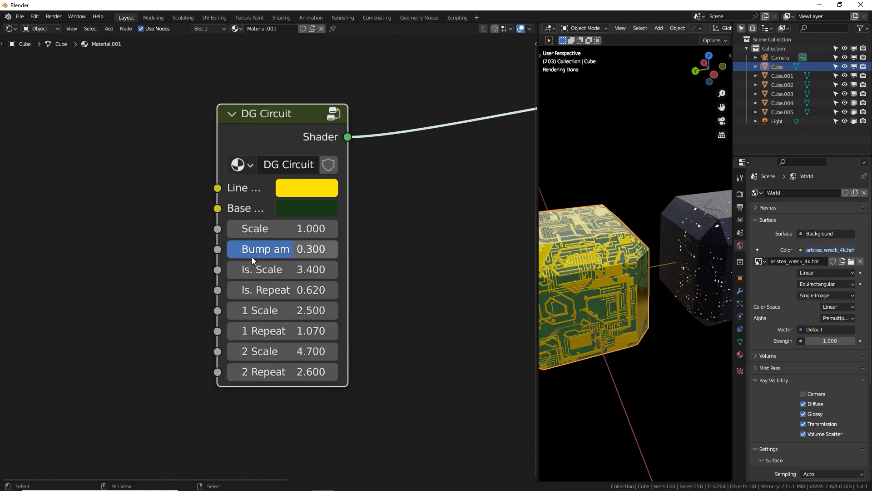
- Narrow the Shader Editor and set the DG Circuit node's Scale to 2.040 and bump amount to 0.308
left_click_drag(540, 164, 230, 163)
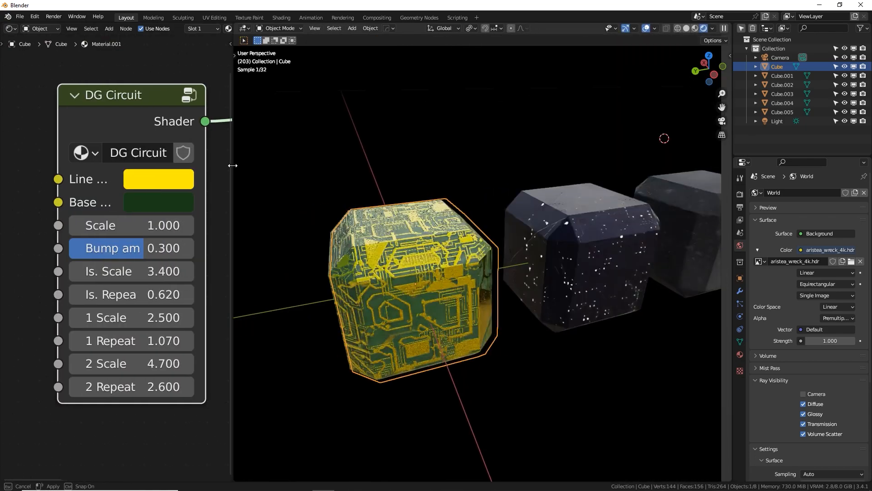
left_click_drag(133, 225, 179, 225)
mouse_move(145, 248)
left_mouse_down()
mouse_move(136, 248)
mouse_move(147, 248)
left_mouse_up()
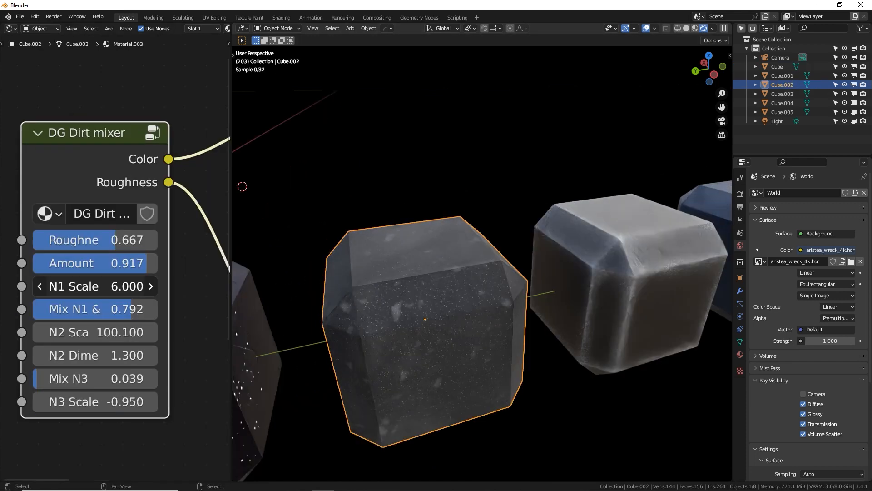
- Set the DG Dirt mixer node's N1 Scale to 3.800 and its N1/N2 mix to 0.617
left_click_drag(105, 286, 68, 286)
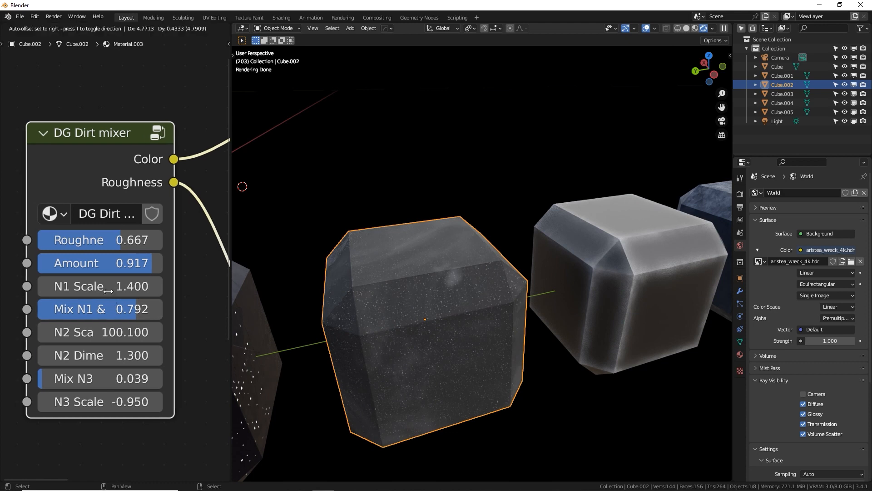
left_click_drag(98, 286, 109, 308)
- Select the cube with the bright worn edges and increase the Radius of its DG Edge detect node
middle_click_drag(593, 244, 511, 252, "shift")
left_click(511, 252)
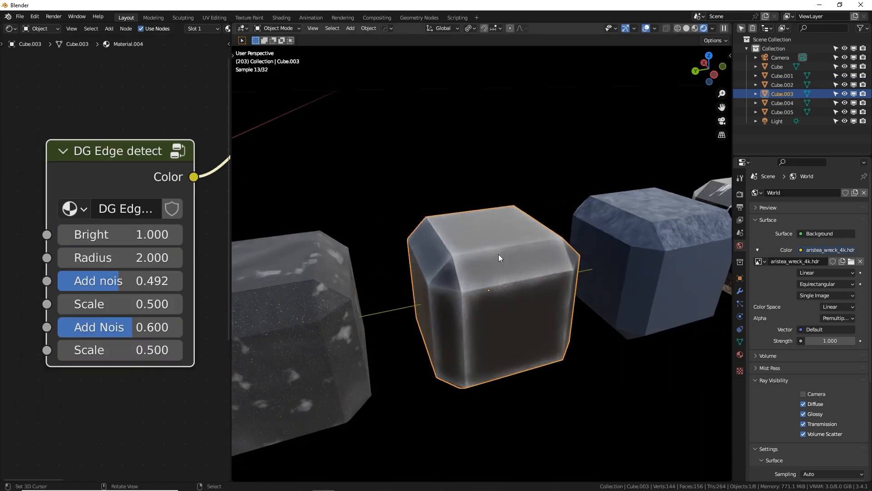
left_click_drag(155, 252, 196, 256)
- Select the blue metal cube and set its DG Metal grime node to Roughness 0.180, added grime 0.867 and A Scale 66.700
middle_click_drag(432, 256, 326, 261, "shift")
left_click(325, 260)
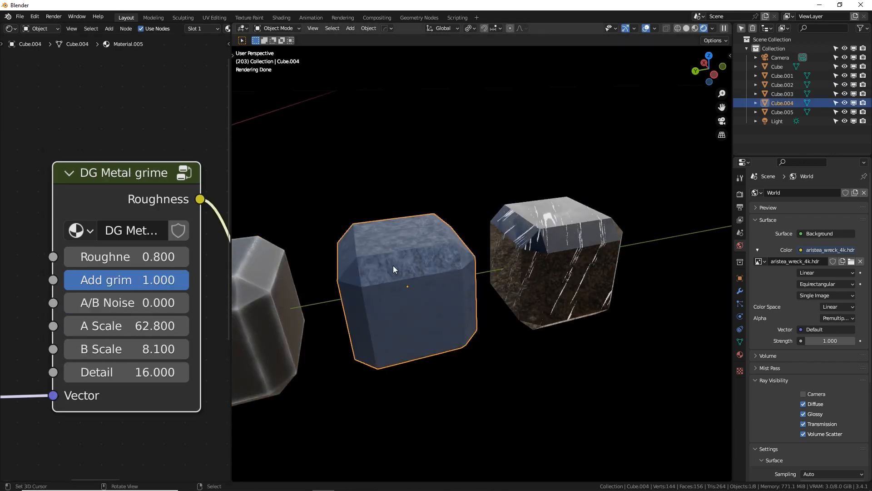
scroll(394, 265, "up", 2)
middle_click_drag(393, 265, 428, 264, "shift")
left_click_drag(135, 259, 43, 259, "shift")
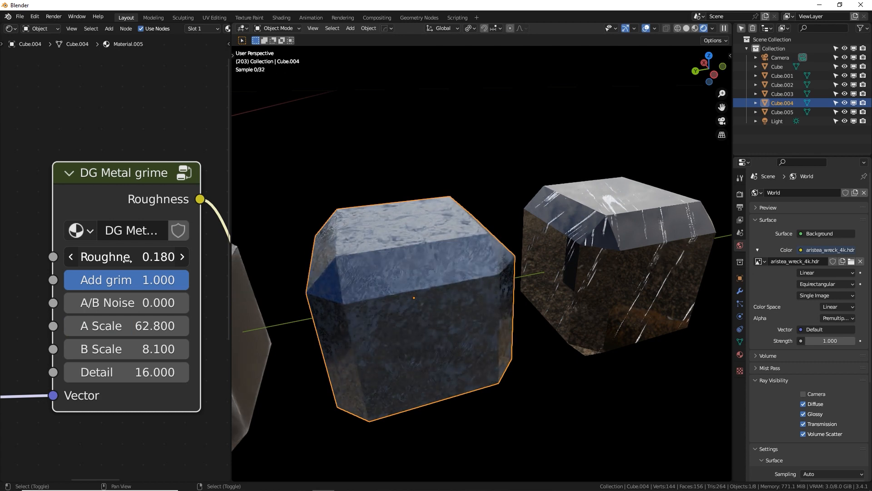
left_click_drag(175, 279, 146, 280)
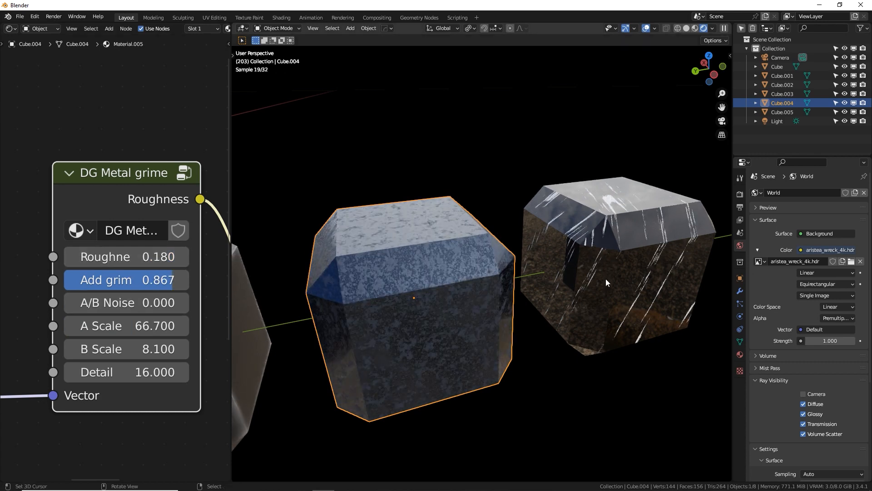
- Select the scratched cube and increase the Scale and Dimension of its DG Scratchy node
left_click(606, 278)
middle_click_drag(606, 278, 524, 231)
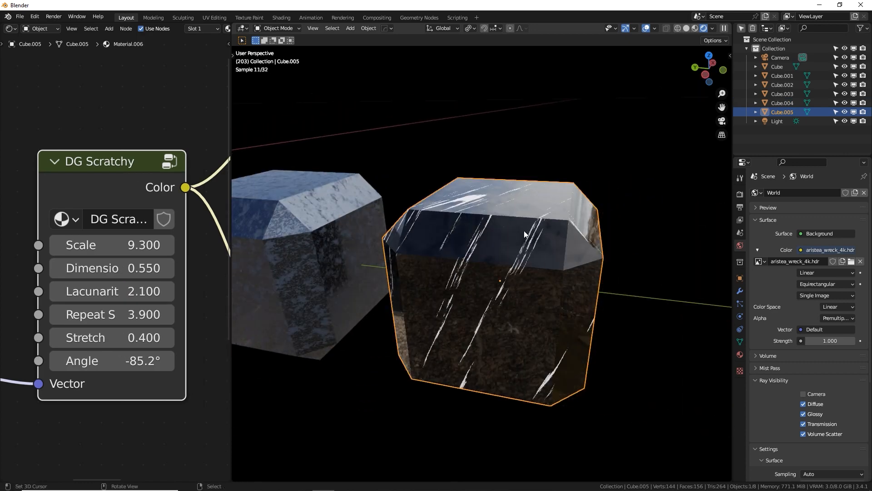
left_click_drag(115, 244, 261, 244)
left_click_drag(117, 269, 176, 268)
- Select the yellow circuit cube, reposition its DG Circuit node beside the Material Output, and widen the Shader Editor
scroll(362, 279, "down", 4)
middle_click_drag(337, 276, 295, 344)
middle_click_drag(350, 287, 547, 284)
scroll(547, 284, "up", 3)
left_click(447, 241)
scroll(170, 121, "down", 5)
middle_click_drag(163, 143, 90, 144)
left_click_drag(60, 206, 100, 178)
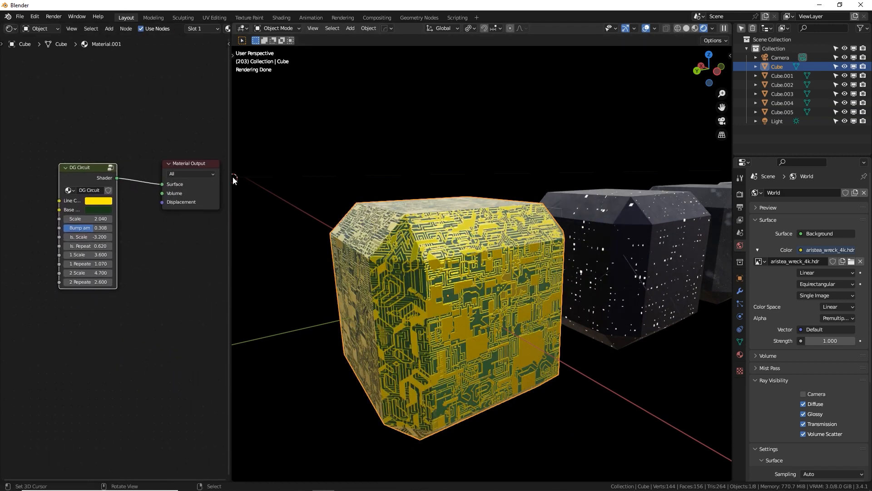
left_click_drag(231, 176, 384, 177)
- Select the dirty grey cube and move its DG Dirt mixer node lower and closer to the Principled BSDF
left_click(690, 245)
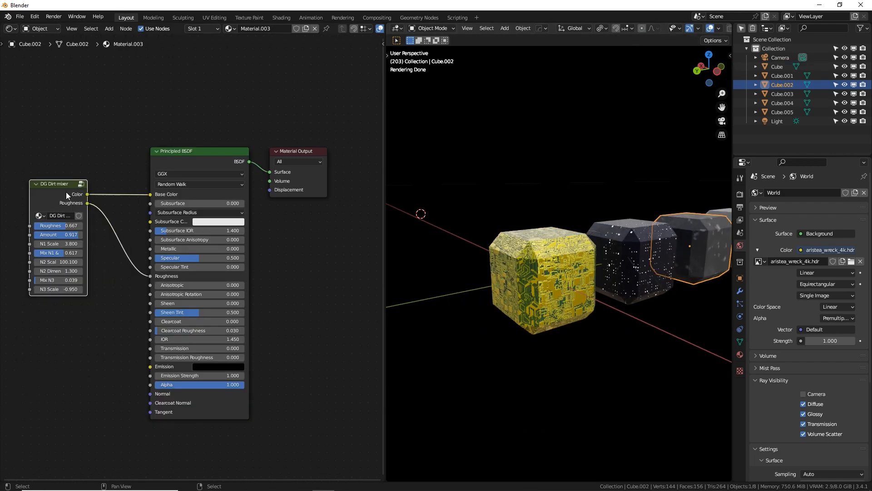
left_click_drag(67, 195, 74, 223)
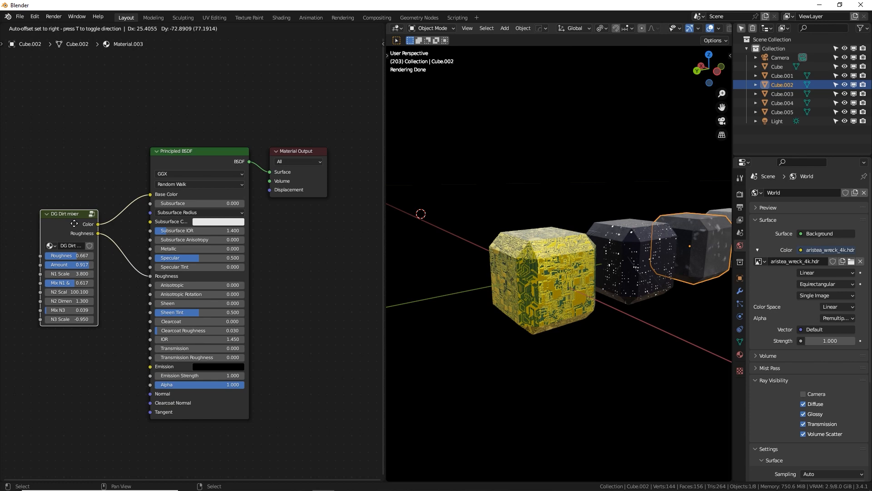
left_click_drag(74, 224, 74, 222)
- Enter the DG Dirt mixer node group, examine its whole node network, and return to the material's main node tree
key("Tab")
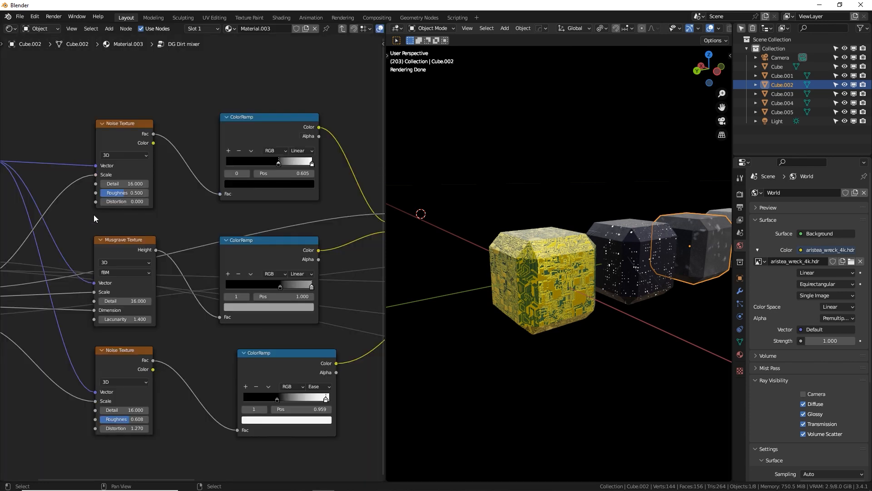
scroll(192, 247, "down", 2)
middle_click_drag(192, 247, 129, 244)
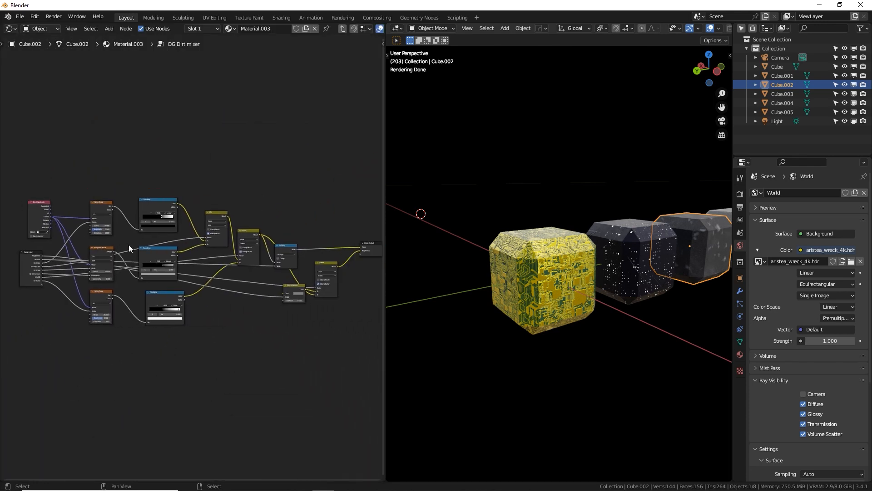
key("Tab")
scroll(129, 244, "up", 4)
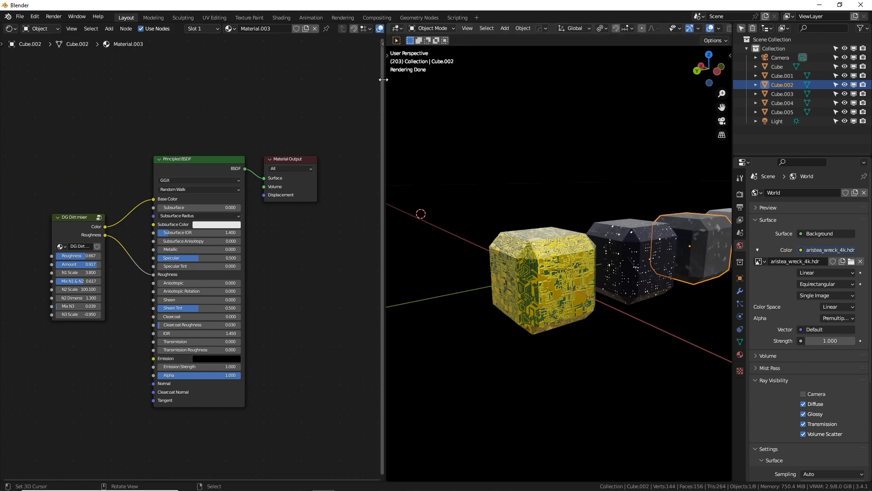
left_click(87, 219)
- Start a new file without saving the current changes and add a mesh plane at the scene's origin
left_click(20, 17)
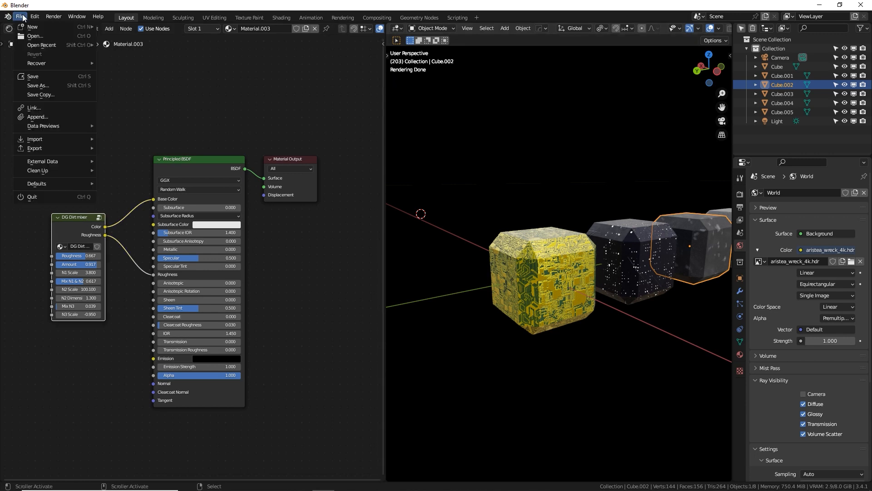
left_click(211, 96)
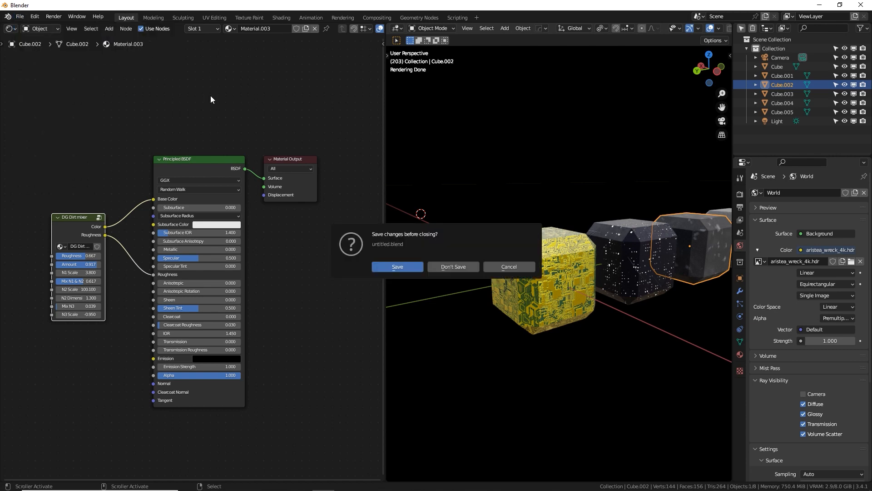
left_click(447, 268)
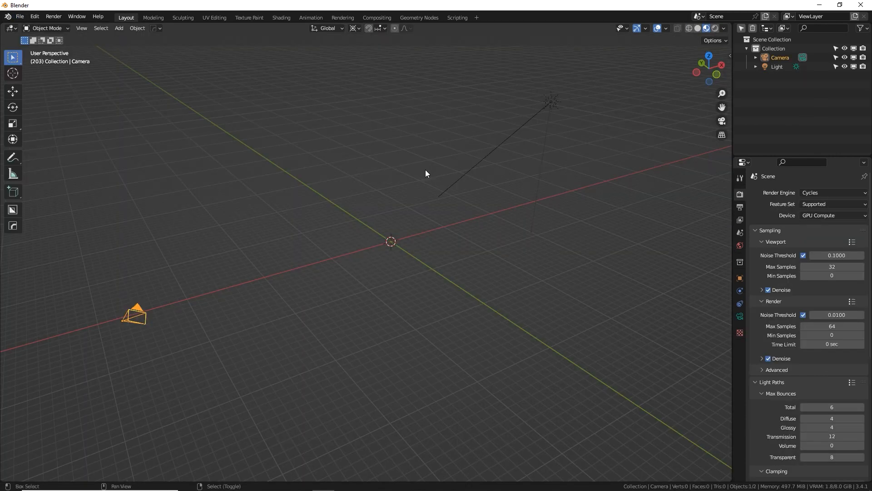
key("shift+a")
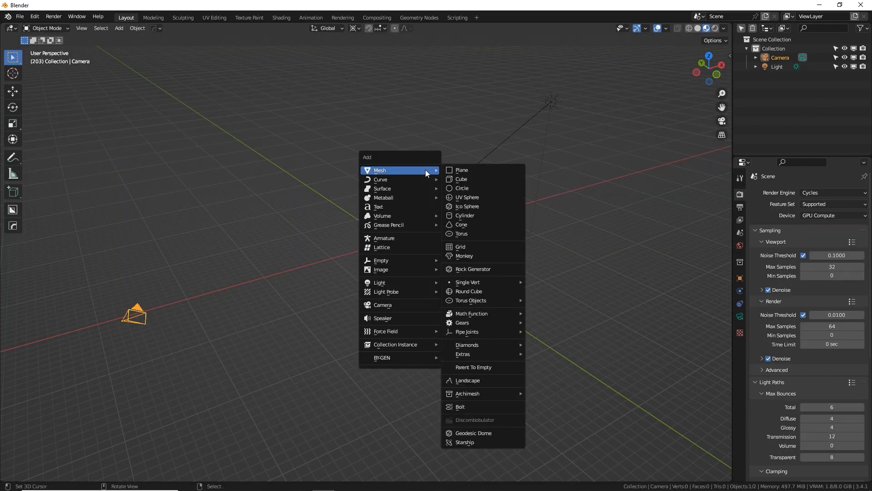
left_click(459, 170)
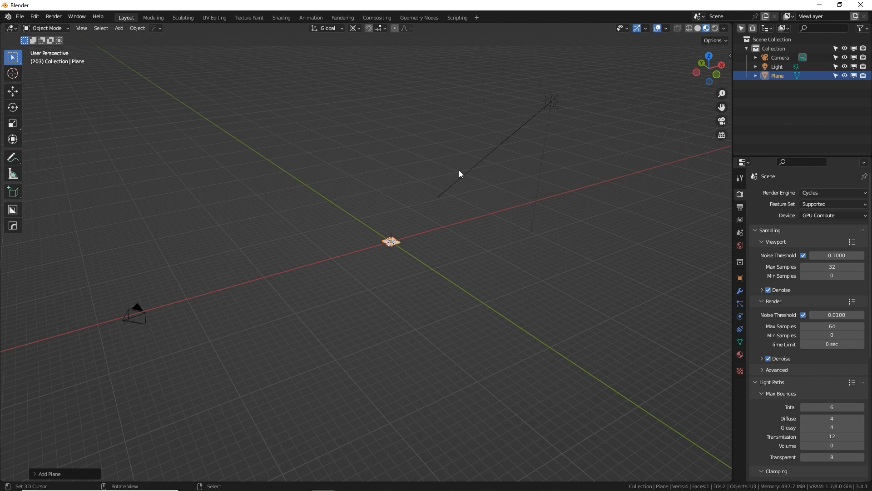
- Frame the plane from the top view, split the viewport horizontally, and turn the upper area into a Shader Editor
key("KP_Decimal")
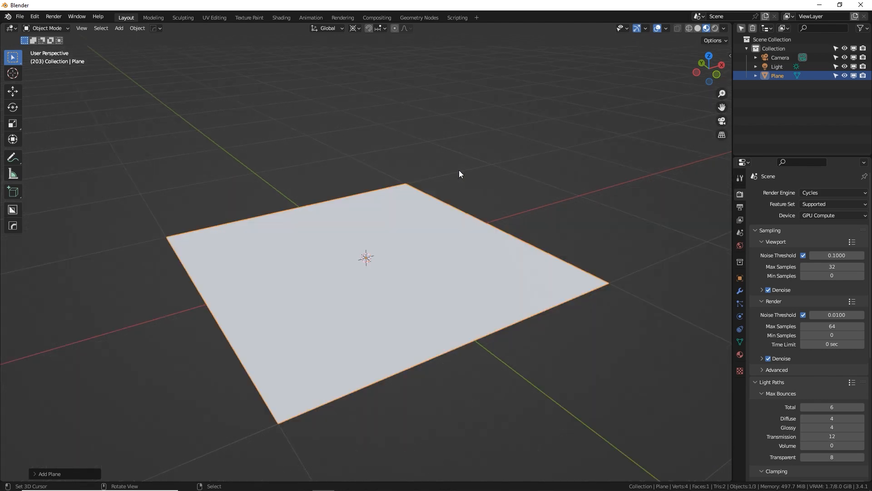
key("KP_7")
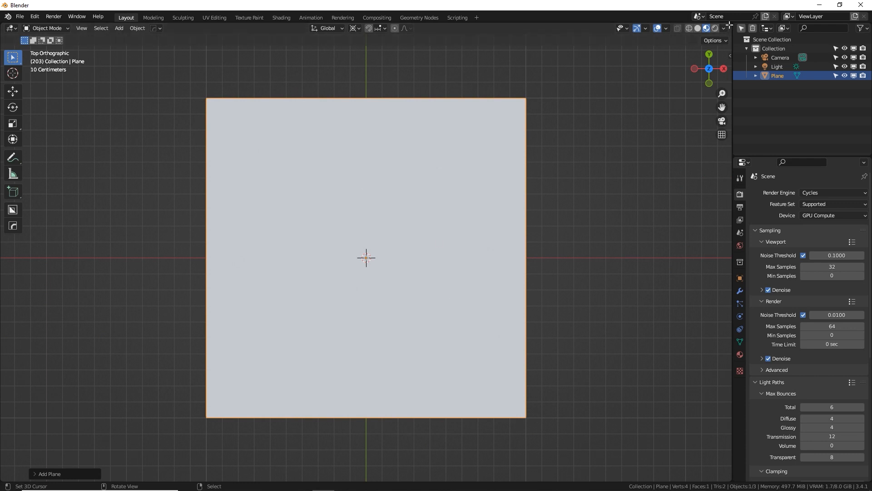
left_click_drag(730, 21, 385, 245)
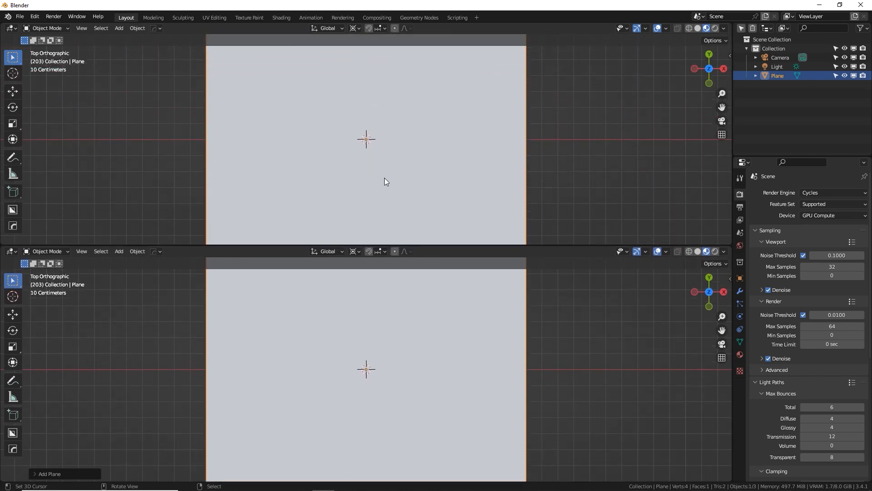
left_click(10, 28)
left_click(29, 124)
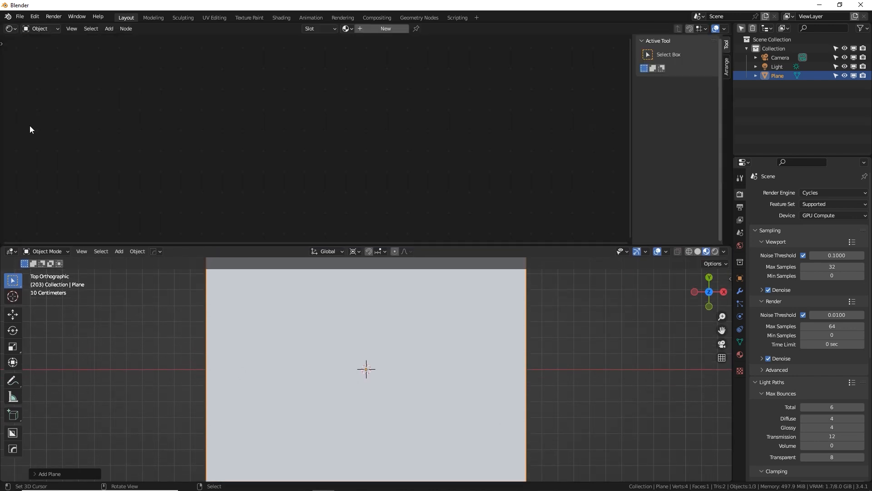
- Create a new material on the plane and name it Noise Maker
left_click(369, 29)
left_click(362, 28)
type("Noise Maker")
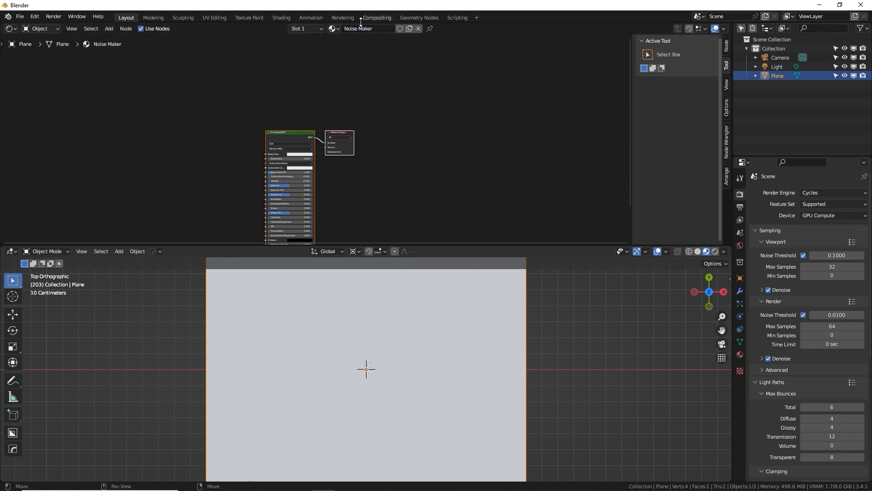
key("Return")
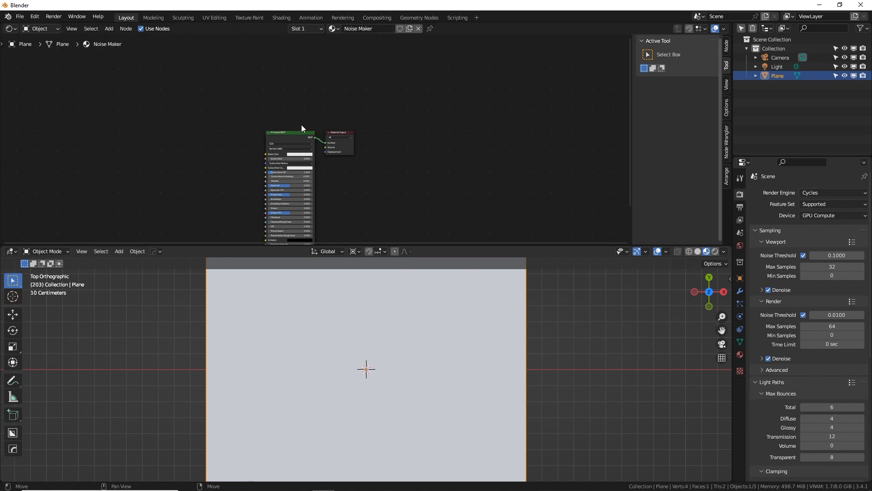
- Hide the node editor's sidebar and add a Noise Texture node well before the Principled BSDF
middle_click_drag(230, 183, 404, 125)
scroll(378, 146, "up", 1)
key("n")
scroll(403, 126, "up", 1)
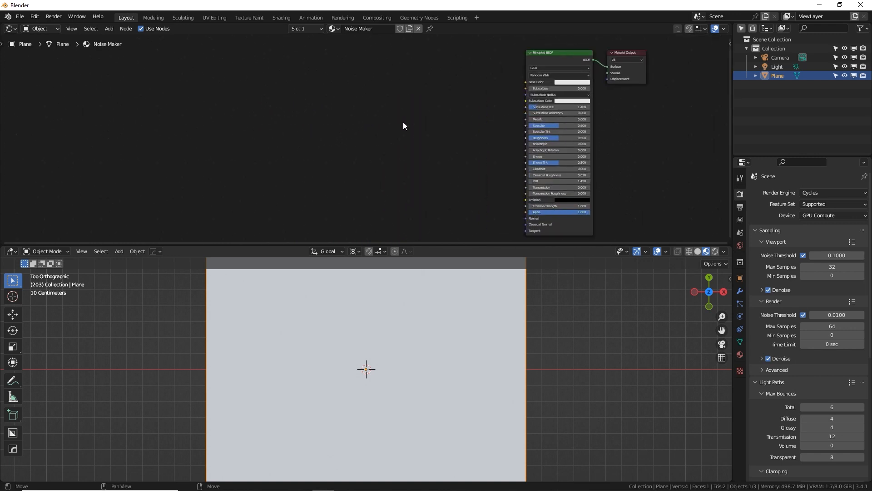
middle_click_drag(404, 122, 436, 121)
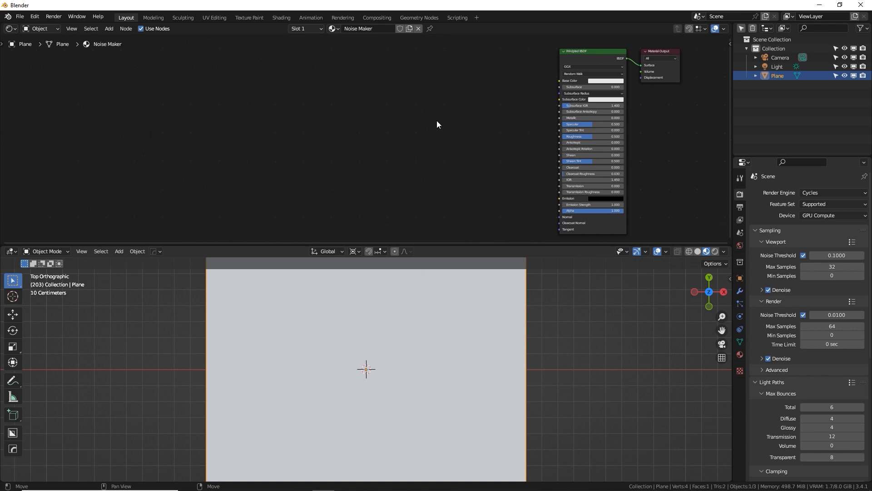
key("shift+a")
left_click(221, 93)
type("noise tex")
left_click(258, 107)
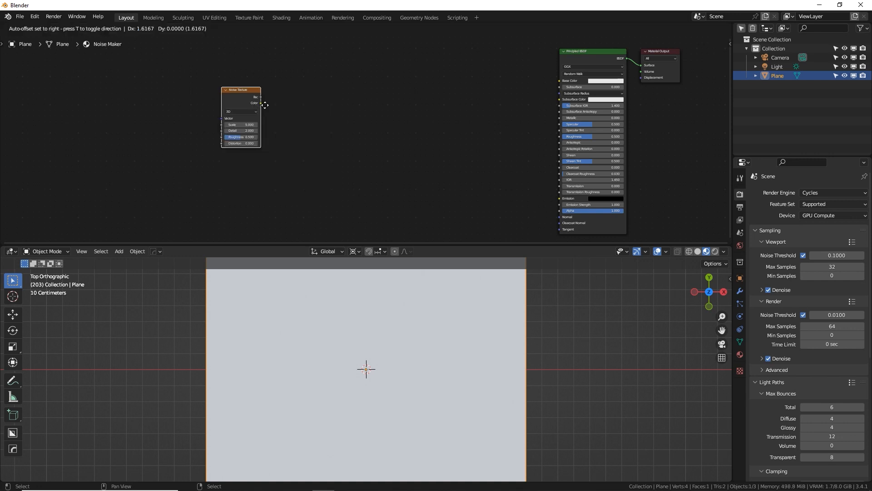
left_click(269, 108)
- Add a Musgrave Texture node directly below the Noise Texture node
key("shift+a")
left_click(287, 140)
type("mus")
key("Return")
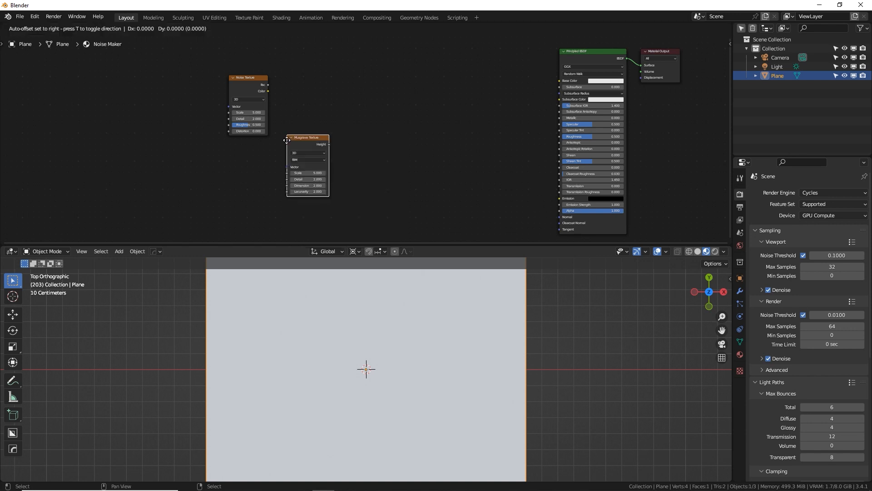
left_click(228, 148)
scroll(284, 121, "up", 2)
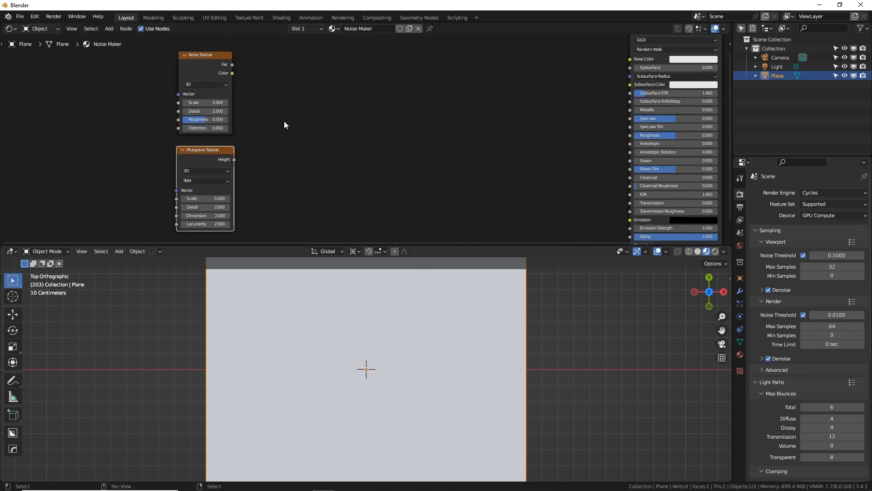
- Add a Mix node and feed the Noise Texture's Fac into A and the Musgrave Texture's Height into B
key("shift+a")
left_click(301, 99)
type("mix")
left_click(322, 116)
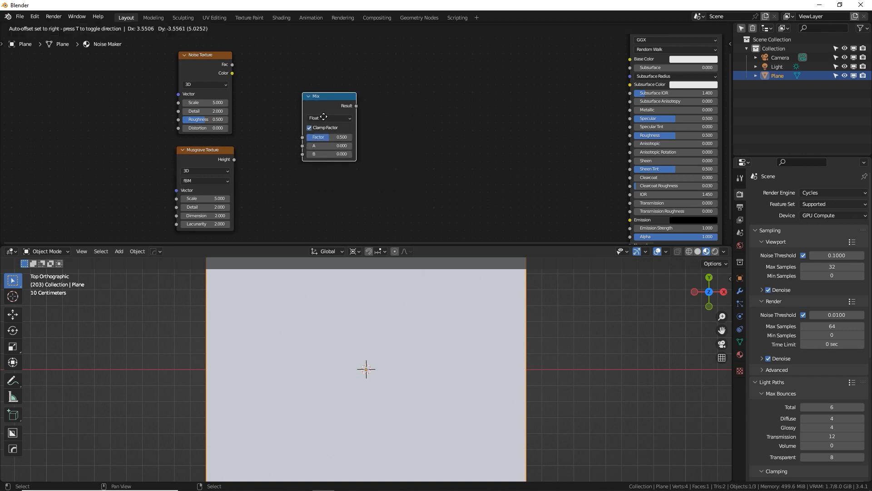
left_click(317, 117)
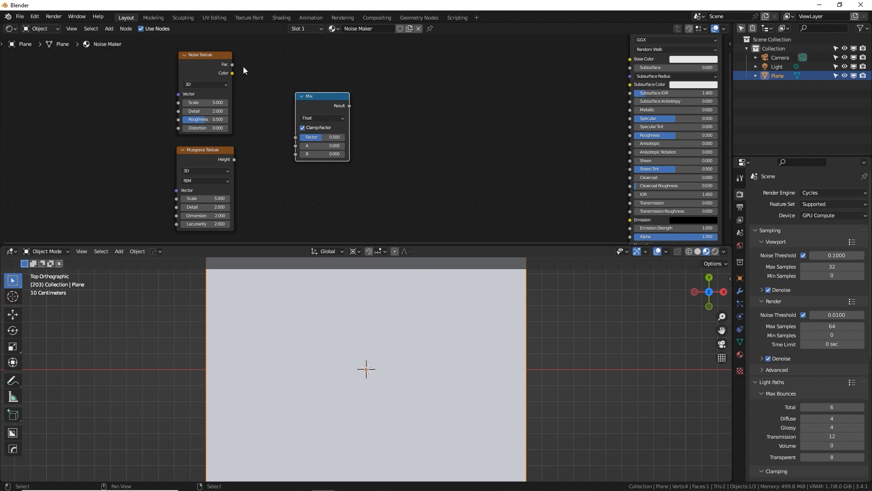
left_click_drag(232, 65, 301, 144)
left_click_drag(234, 159, 296, 154)
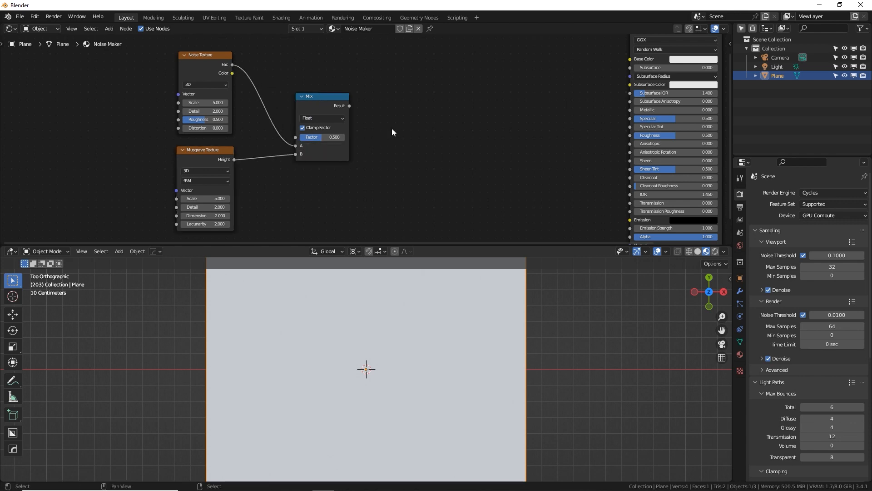
- Insert a ColorRamp node on the link between the Noise Texture's Fac output and the Mix node's A input
key("shift+a")
left_click(414, 124)
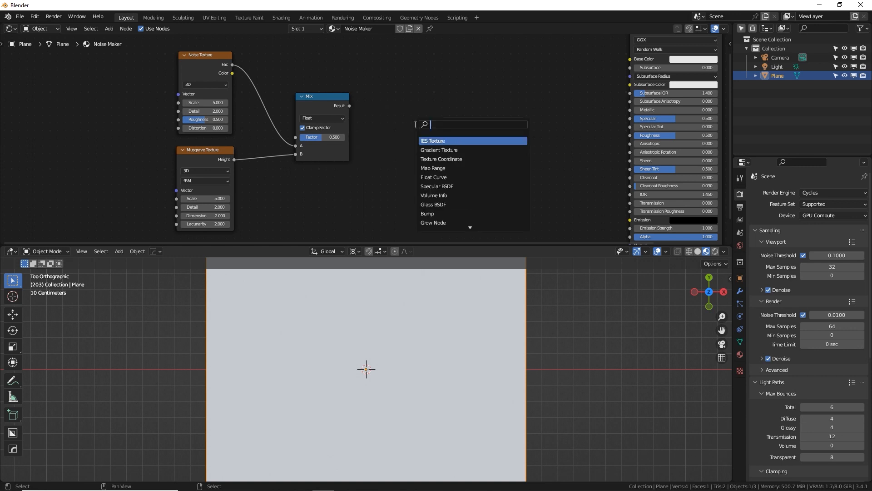
type("color")
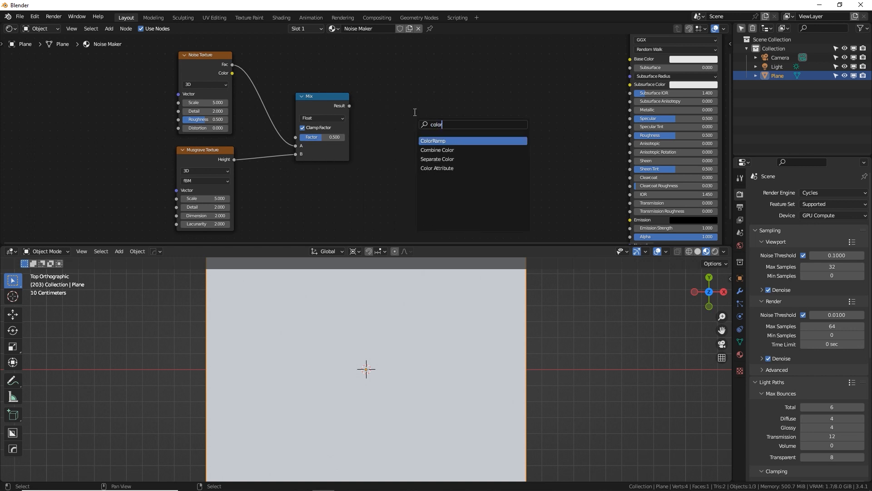
left_click(431, 142)
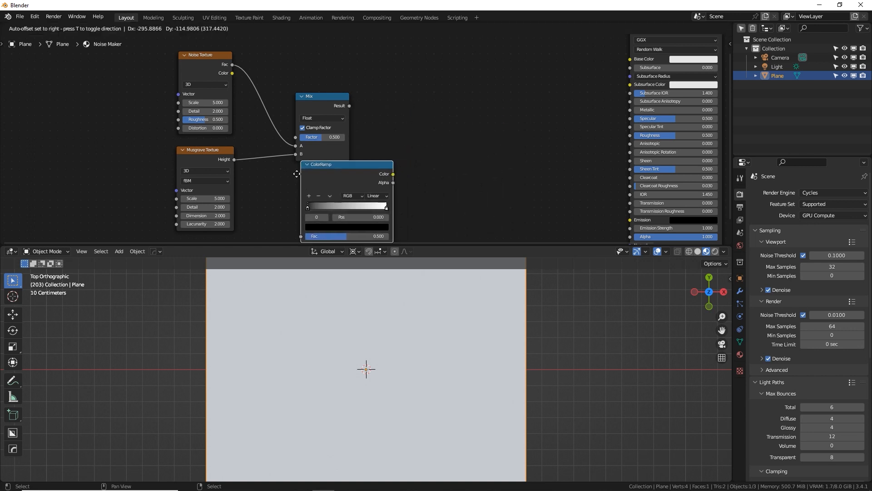
left_click(255, 81)
left_click(214, 56)
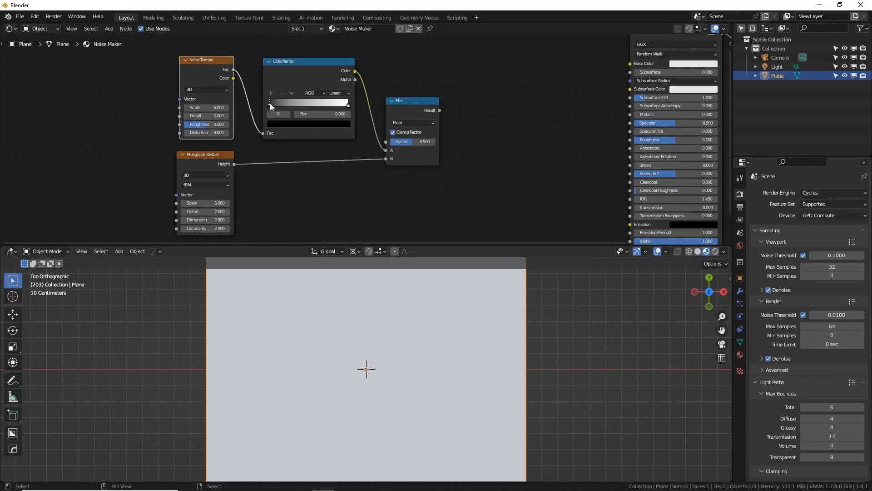
- Set the ColorRamp's black stop to position 0.314 and its white stop to 0.709
left_click_drag(270, 106, 296, 108)
scroll(296, 107, "up", 3)
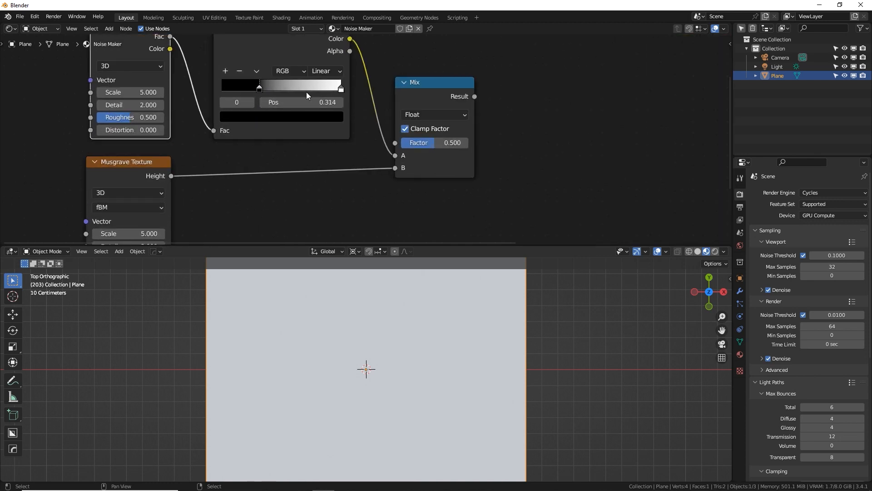
left_click_drag(336, 88, 303, 89)
scroll(305, 84, "down", 3)
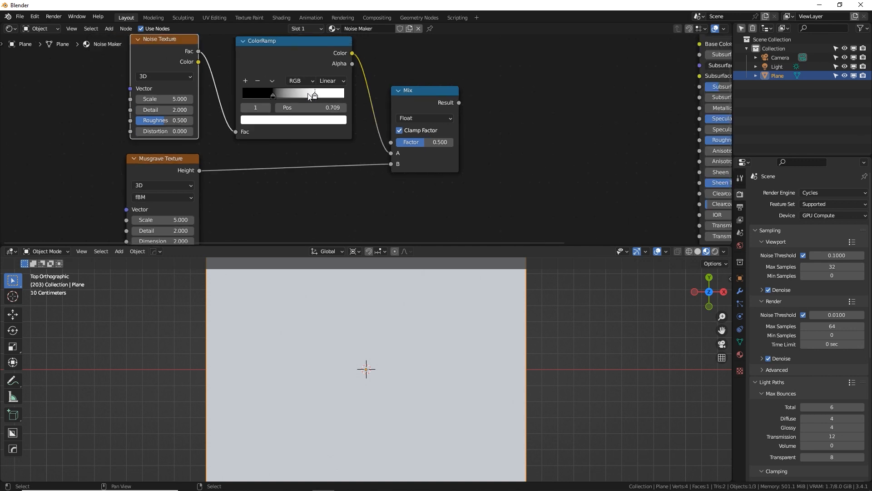
- Add a Map Range node after the Mix node and connect the Mix Result to its Value input
scroll(396, 108, "down", 7)
middle_click_drag(432, 113, 381, 112)
scroll(383, 113, "up", 3)
key("shift+a")
left_click(392, 110)
type("mapr")
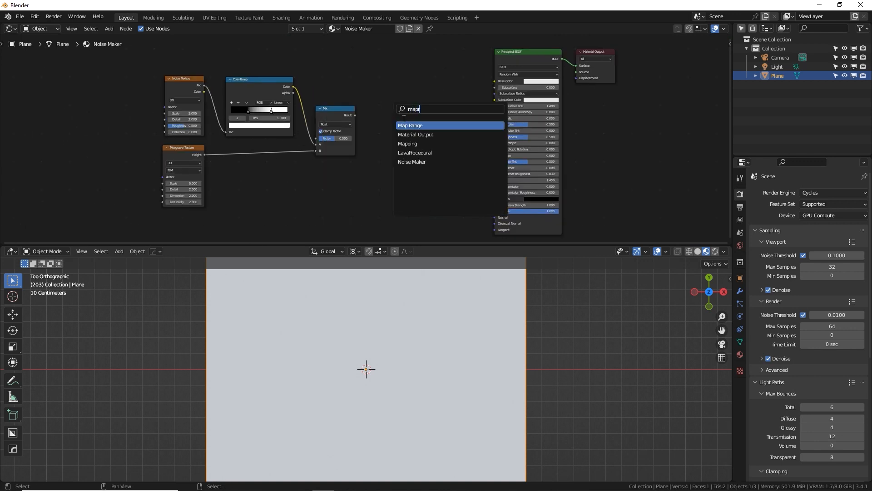
left_click(403, 123)
left_click(377, 119)
scroll(379, 119, "up", 8)
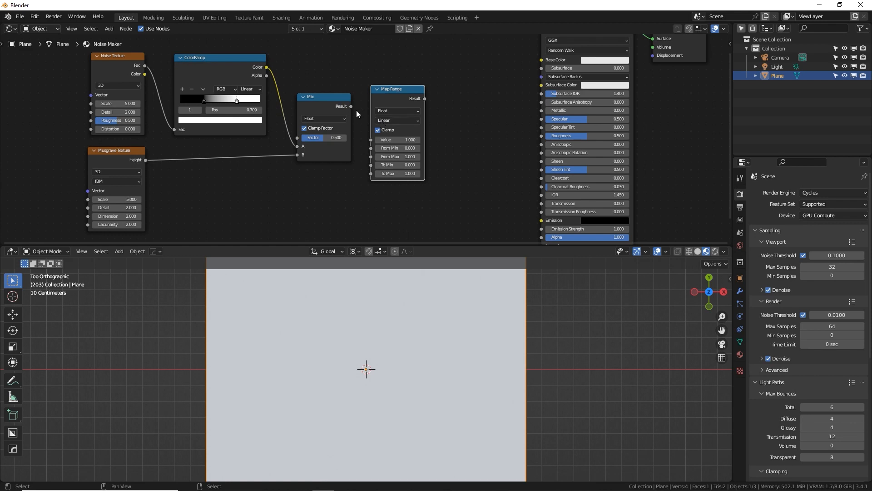
mouse_move(155, 74)
left_mouse_down()
mouse_move(165, 93)
mouse_move(153, 90)
left_mouse_up()
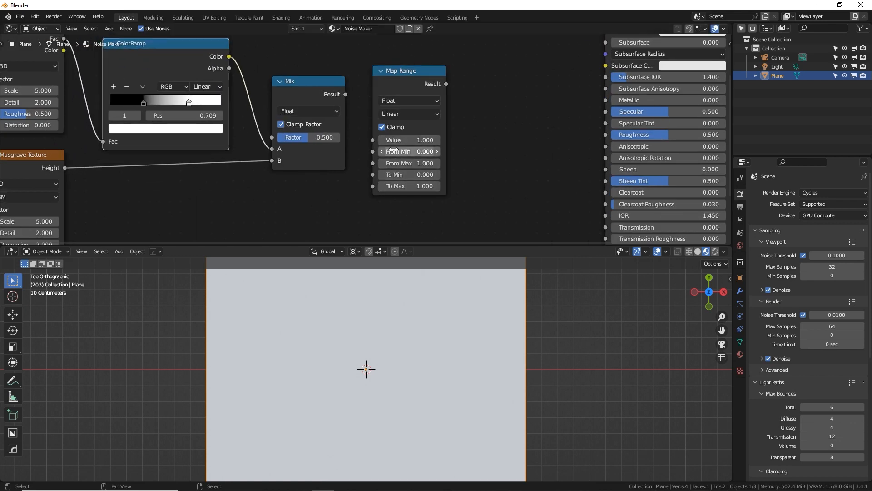
left_click_drag(346, 94, 375, 142)
- Add an Invert node after the Map Range node and connect the Map Range Result to its Color input
middle_click_drag(448, 131, 410, 134)
key("shift+a")
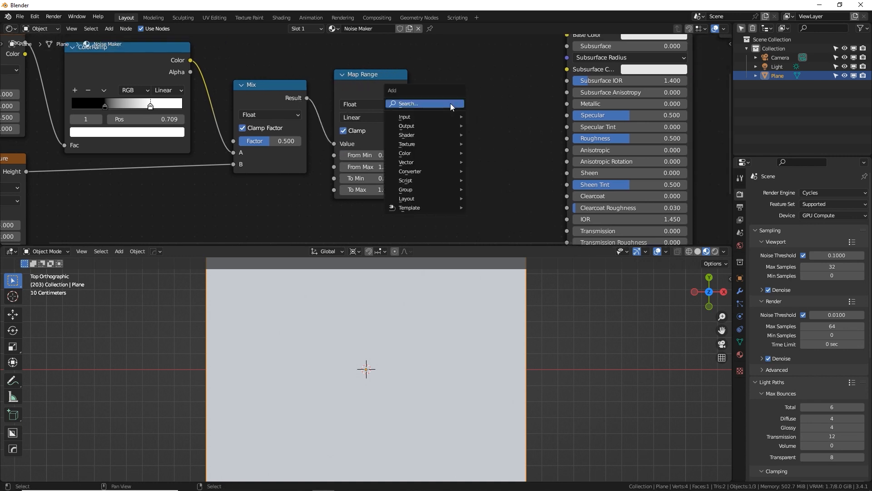
left_click(451, 104)
type("invert")
key("Return")
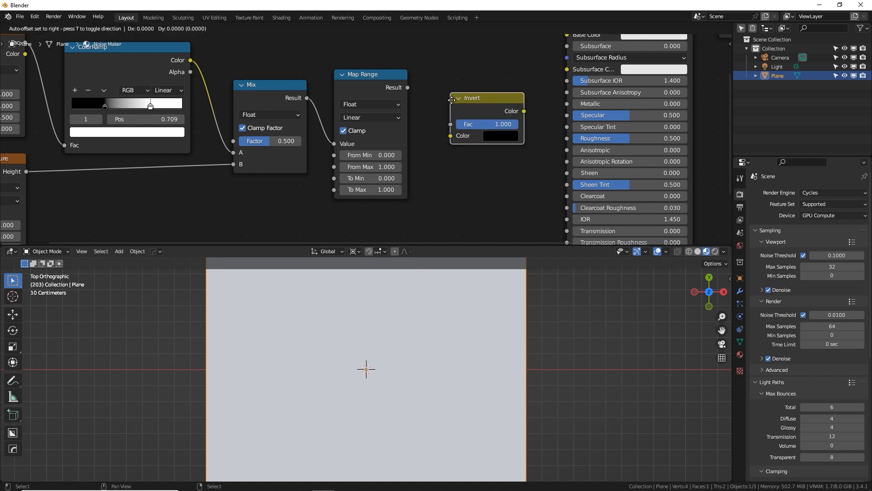
left_click(439, 69)
left_click_drag(408, 87, 445, 106)
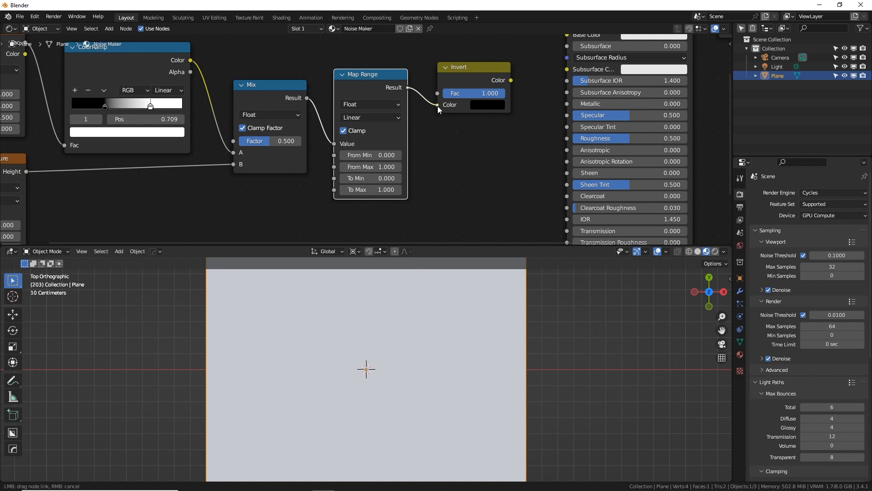
left_click_drag(439, 109, 439, 109)
- Connect the Invert node's Color output to the Principled BSDF's Base Color and check the shaded plane in the viewport
middle_click_drag(509, 86, 407, 118)
left_click_drag(410, 114, 464, 68)
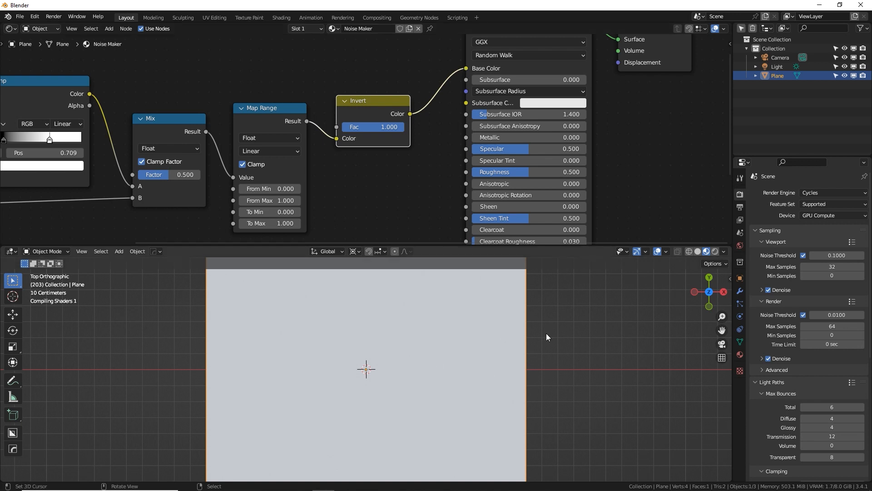
left_click(715, 251)
left_click(696, 251)
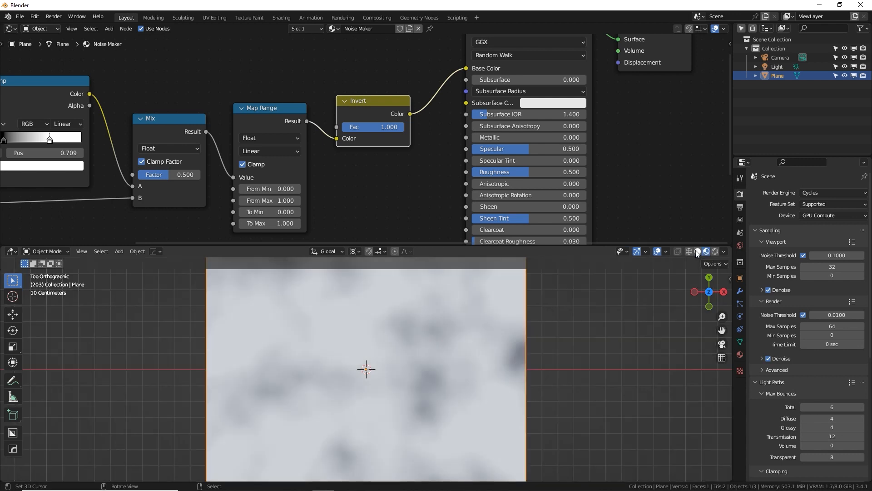
middle_click_drag(522, 318, 486, 399)
middle_click_drag(432, 454, 419, 388)
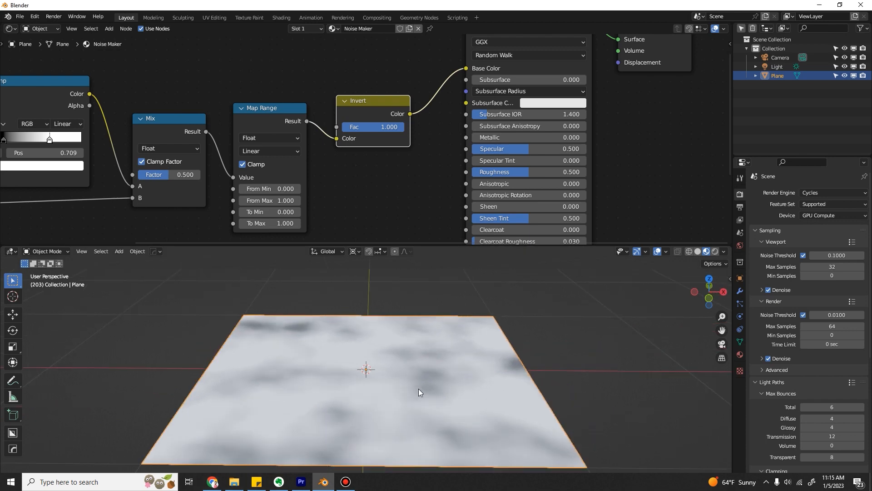
key("KP_7")
- Set the Mix node's Factor to 0, moving the Mix node slightly up and the Noise Texture node slightly down
middle_click_drag(224, 142, 495, 137)
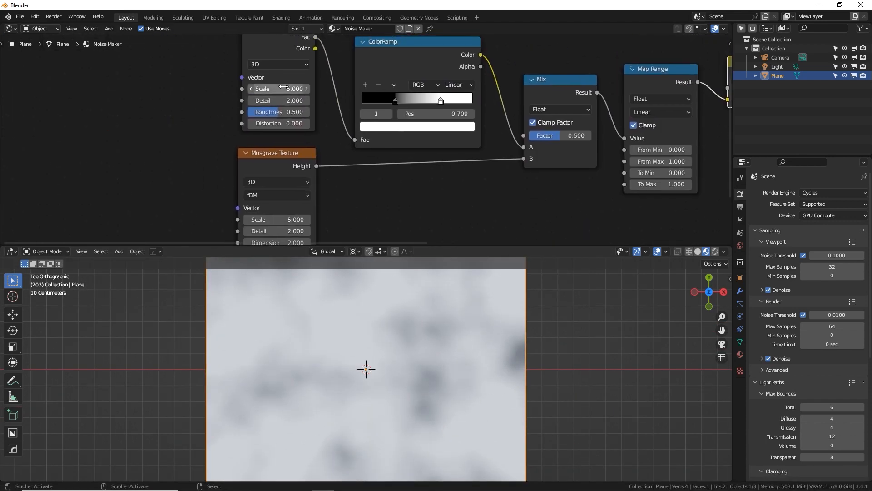
left_click_drag(589, 148, 585, 138)
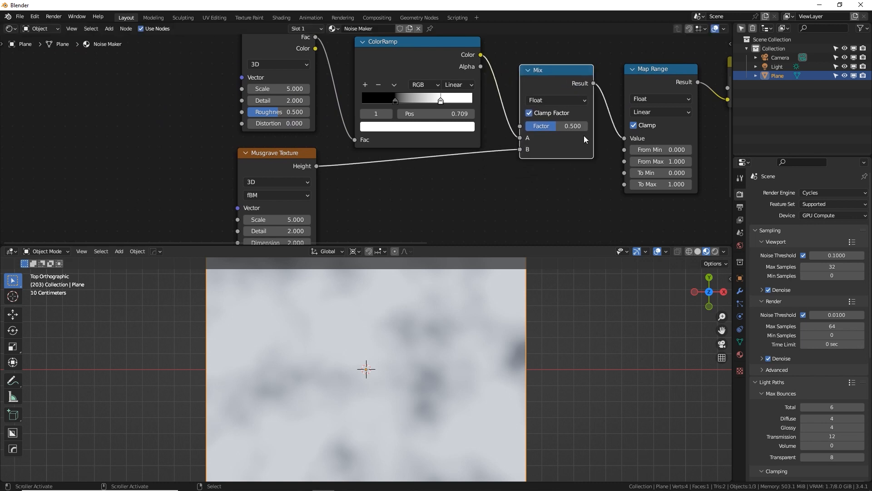
left_click(554, 101)
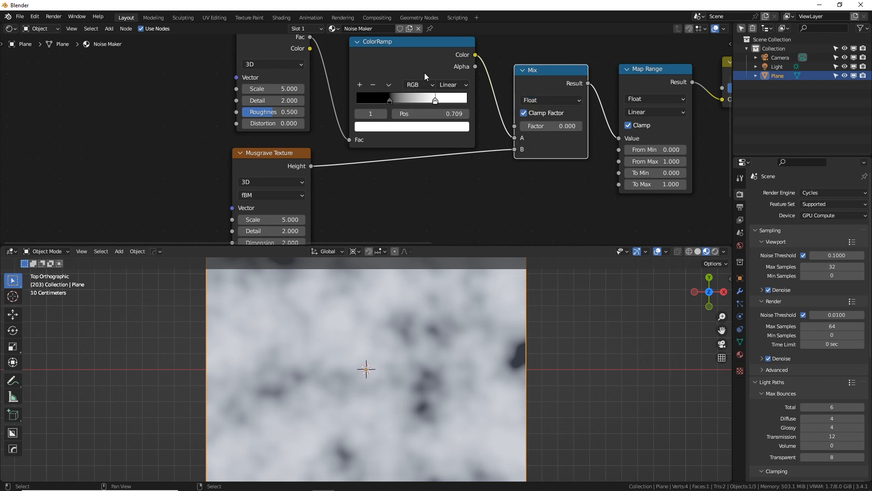
middle_click_drag(427, 58, 407, 72)
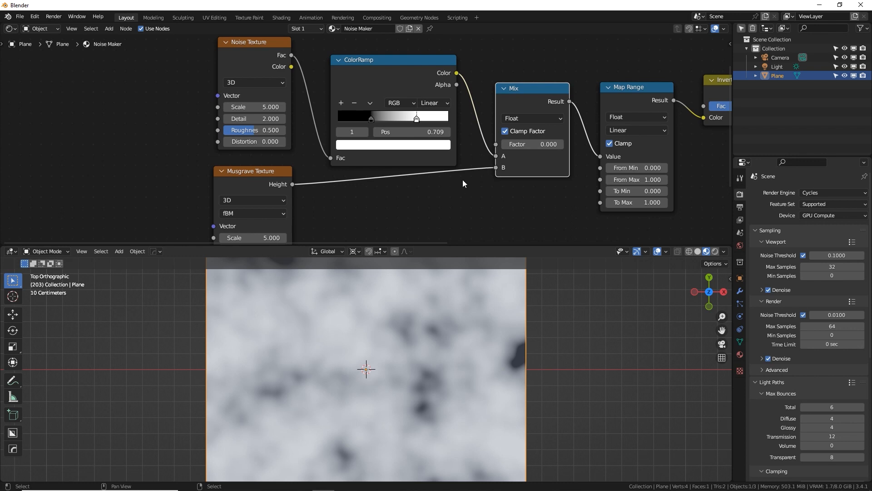
left_click_drag(533, 142, 498, 157)
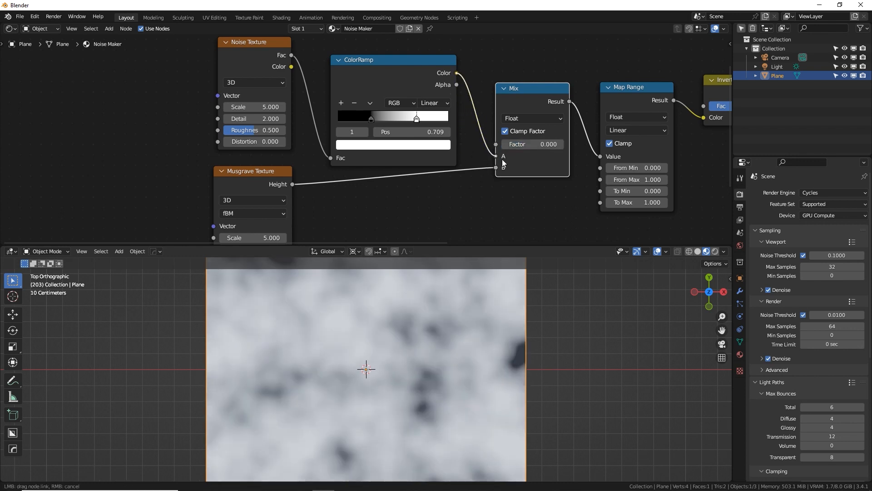
left_click(268, 63)
left_click_drag(268, 61, 267, 66)
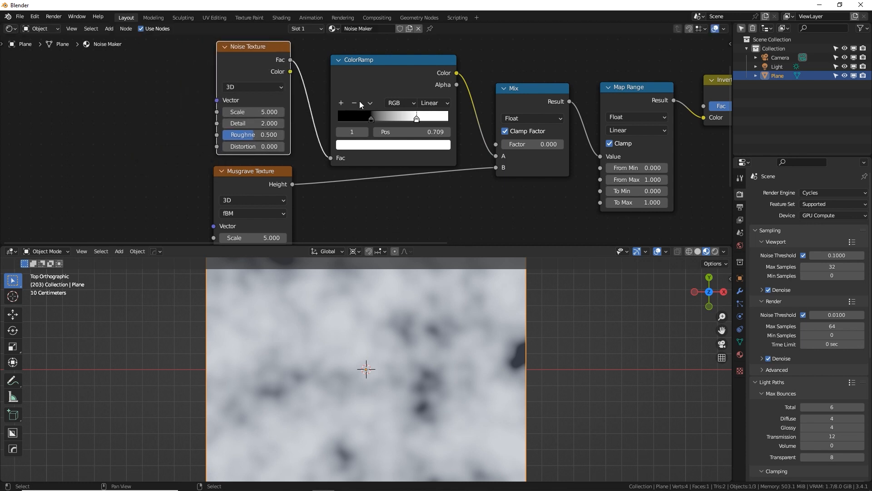
- Move the Mix node slightly up and right, and set the Noise Texture's Scale to 3.2, Detail to 15 and Roughness to 0.758
mouse_move(549, 99)
left_mouse_down()
mouse_move(517, 91)
mouse_move(554, 88)
left_mouse_up()
left_click_drag(531, 138, 500, 136)
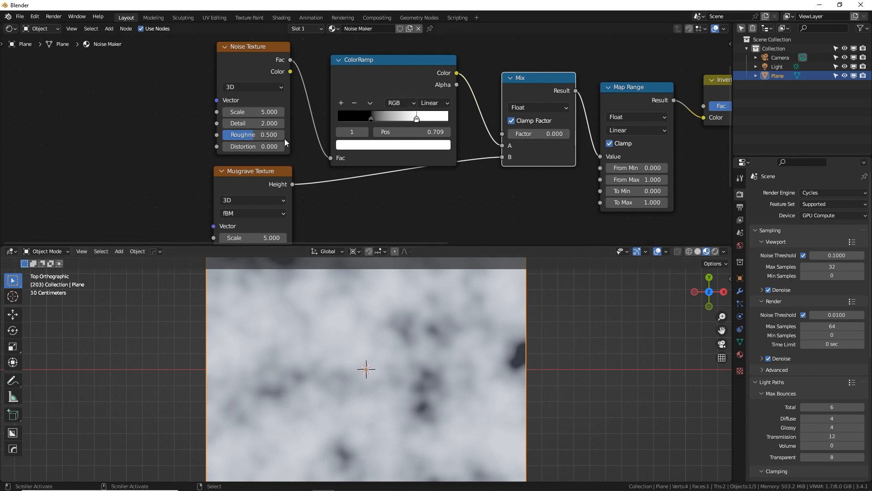
left_click_drag(250, 135, 228, 114)
- Shift both ColorRamp stops toward the black end, with the white stop at 0.618, and set the Noise Texture's Roughness to 0.575
mouse_move(371, 119)
left_mouse_down()
mouse_move(346, 119)
mouse_move(388, 118)
mouse_move(362, 118)
left_mouse_up()
mouse_move(417, 119)
left_mouse_down()
mouse_move(391, 119)
mouse_move(408, 120)
left_mouse_up()
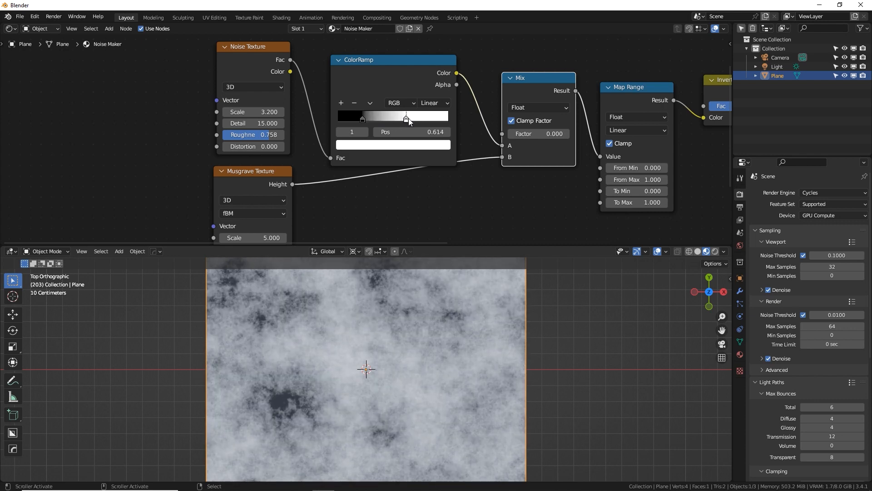
middle_click_drag(435, 173, 423, 136)
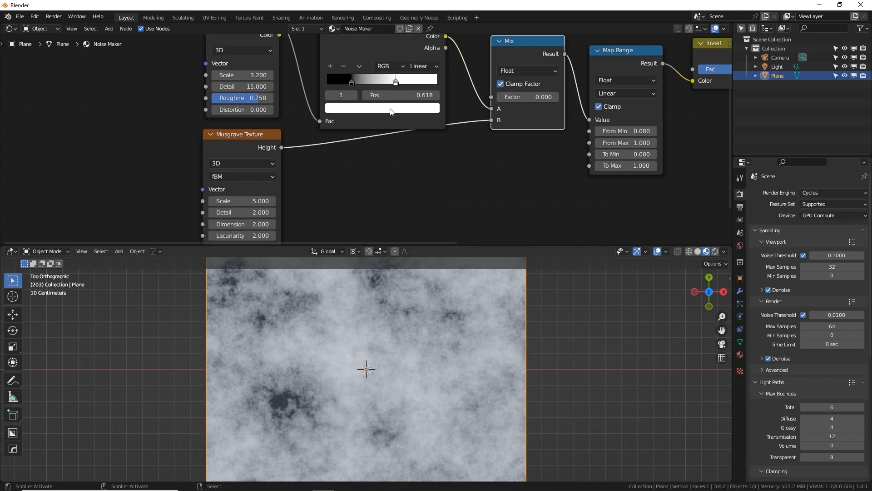
middle_click_drag(370, 110, 373, 123)
left_click_drag(268, 111, 252, 111)
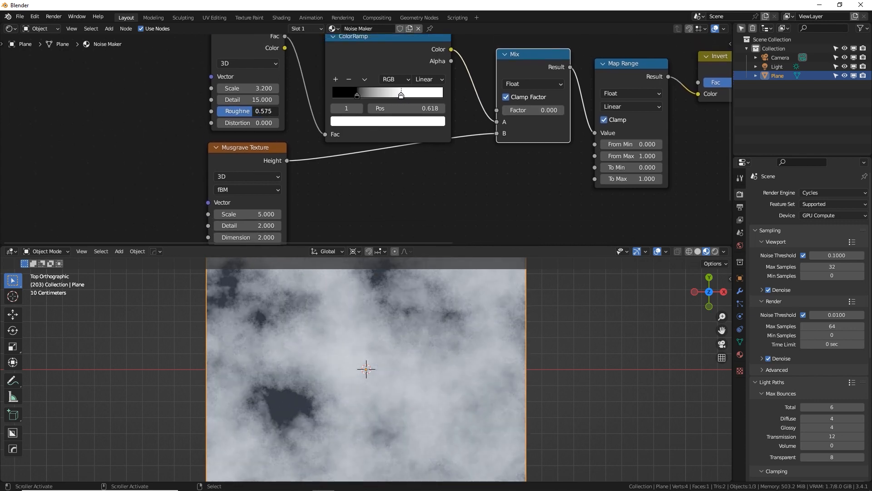
- Set the Musgrave Texture's Detail to 15 and Dimension to 0.4, and blend both textures with a Mix Factor of 0.425
left_click_drag(516, 111, 563, 111)
middle_click_drag(525, 132, 559, 108)
left_click_drag(299, 124, 298, 128)
middle_click_drag(298, 128, 305, 120)
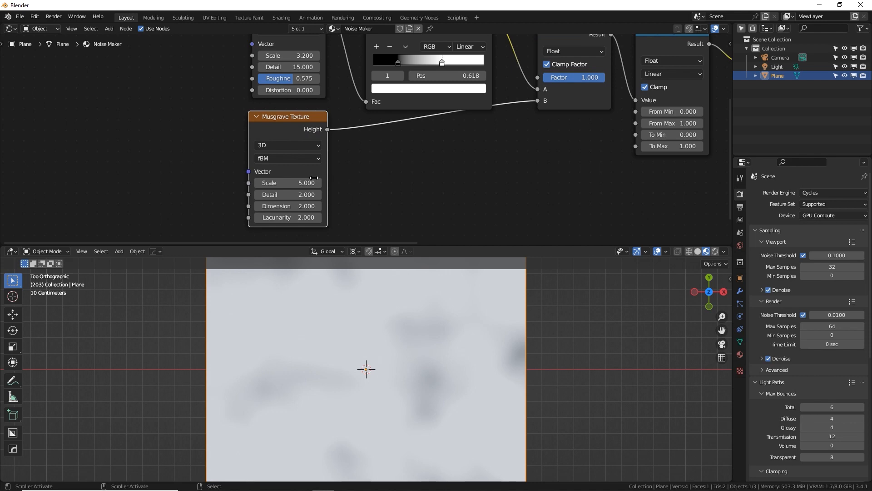
left_click_drag(286, 194, 273, 205)
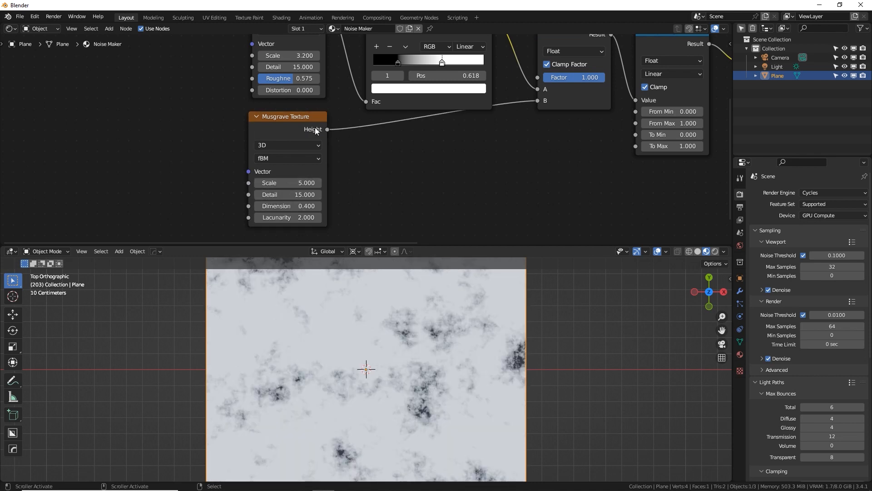
middle_click_drag(408, 144, 345, 184)
left_click_drag(509, 117, 533, 118)
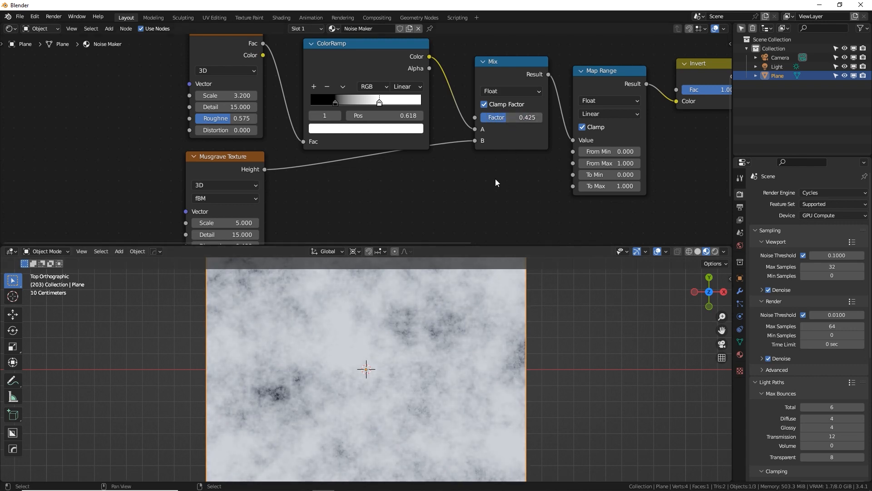
- Combine the Noise Texture, Musgrave Texture, ColorRamp, Mix, Map Range and Invert nodes into one node group
key("Home")
left_click_drag(133, 53, 513, 230)
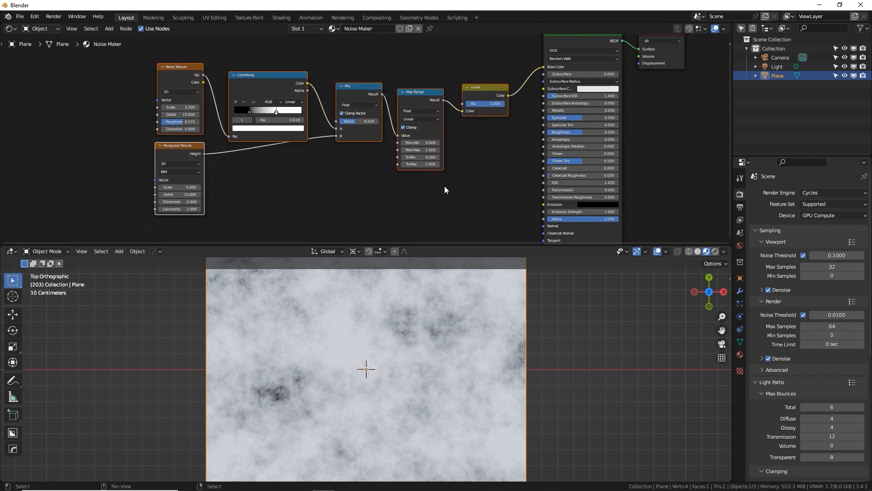
key("b")
left_click_drag(128, 55, 510, 233)
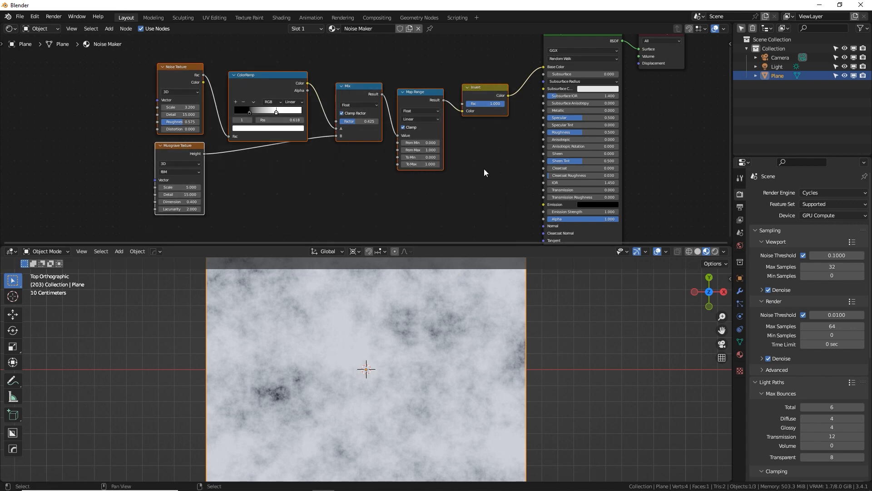
middle_click_drag(541, 95, 535, 112)
left_click_drag(578, 51, 573, 51)
middle_click_drag(484, 96, 492, 87)
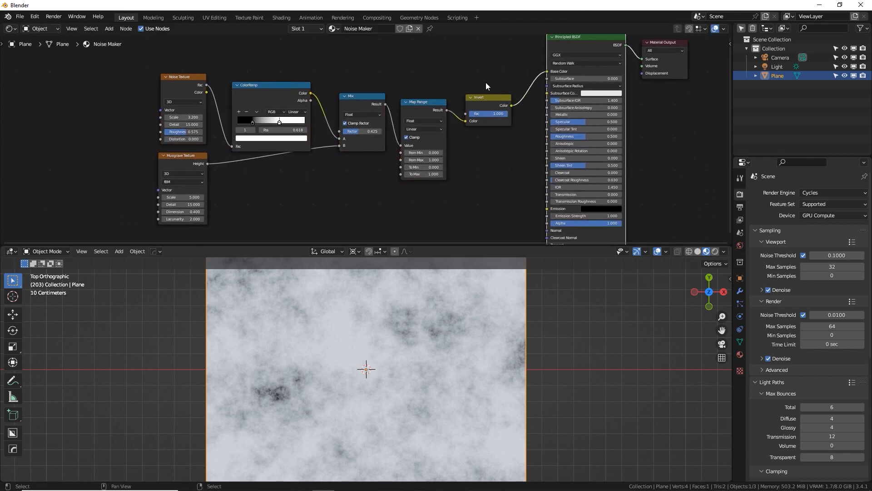
left_click_drag(120, 68, 507, 228)
key("ctrl+g")
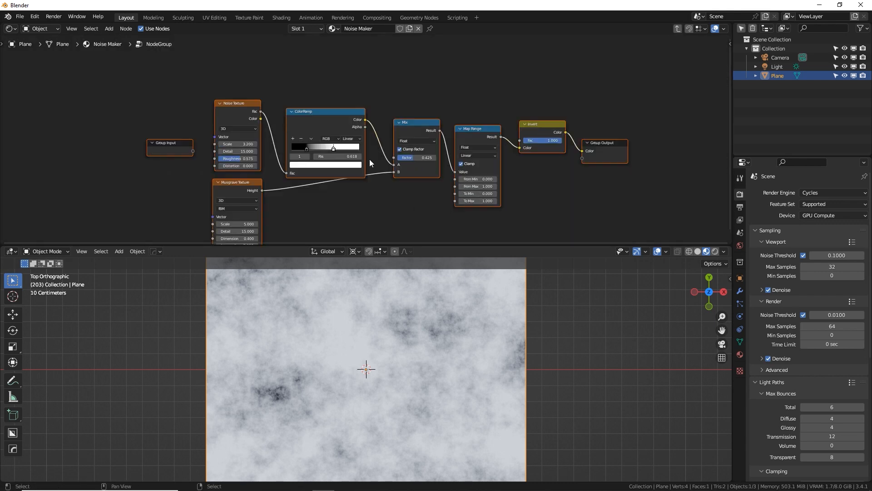
middle_click_drag(519, 183, 456, 118)
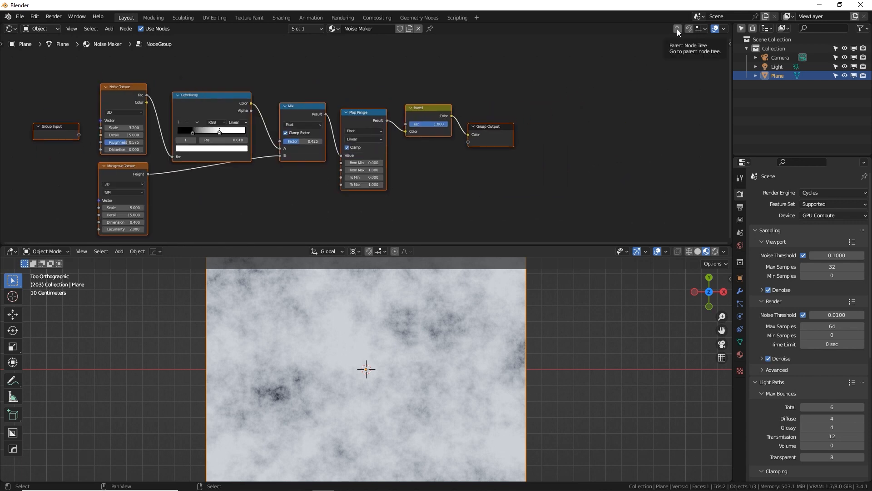
- Return to the parent node tree and move the node group closer to the Principled BSDF, level with its Base Color input
key("Tab")
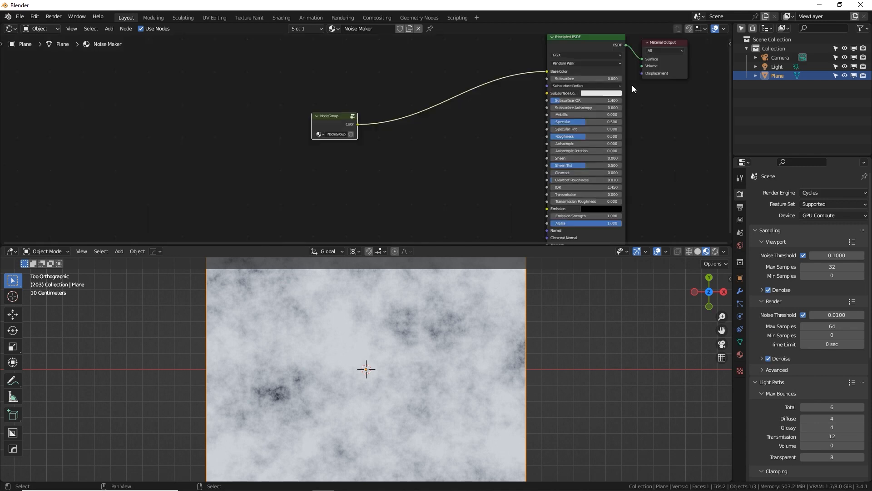
middle_click_drag(425, 128, 253, 183)
scroll(317, 144, "up", 4)
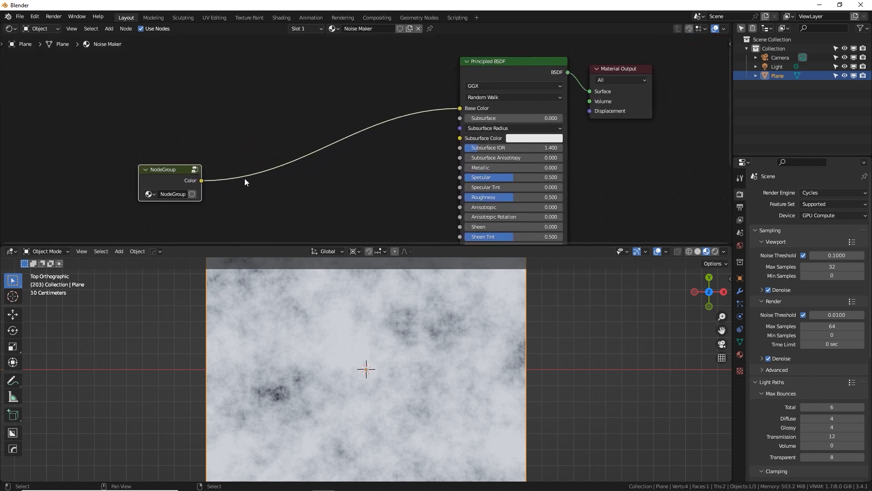
key("g")
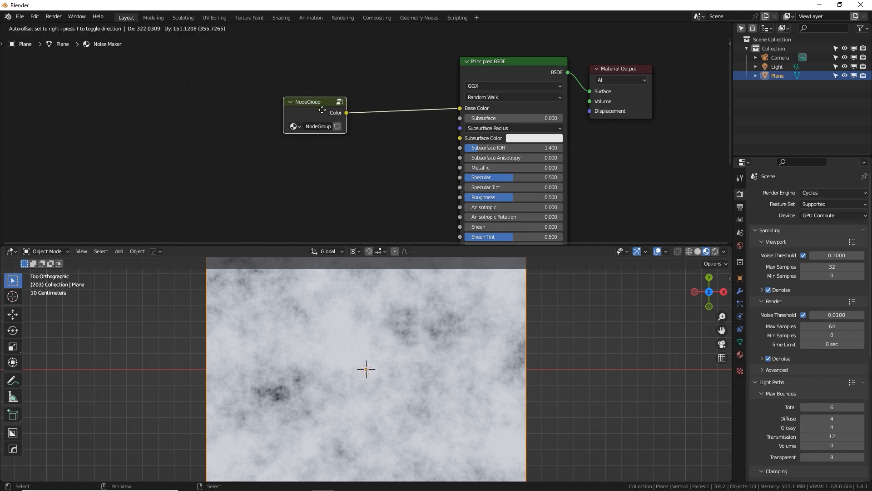
left_click(339, 110)
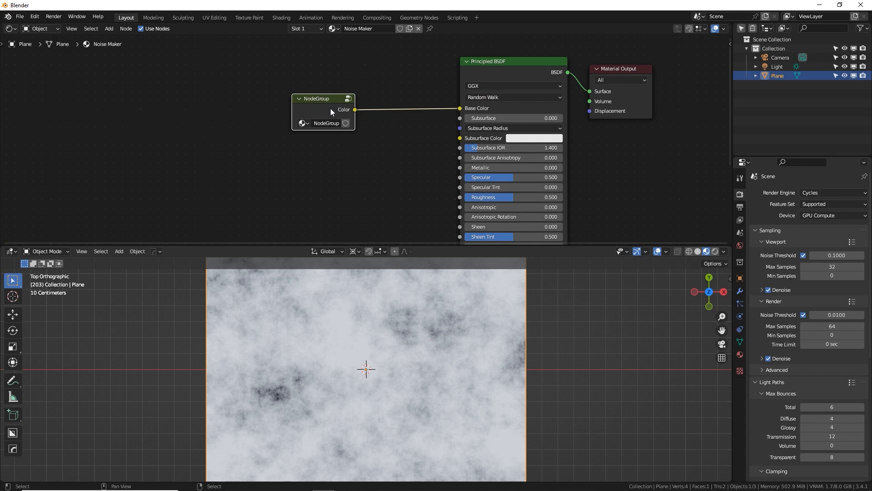
- Open the node group for editing and move its Group Input node farther left of the texture nodes
key("Tab")
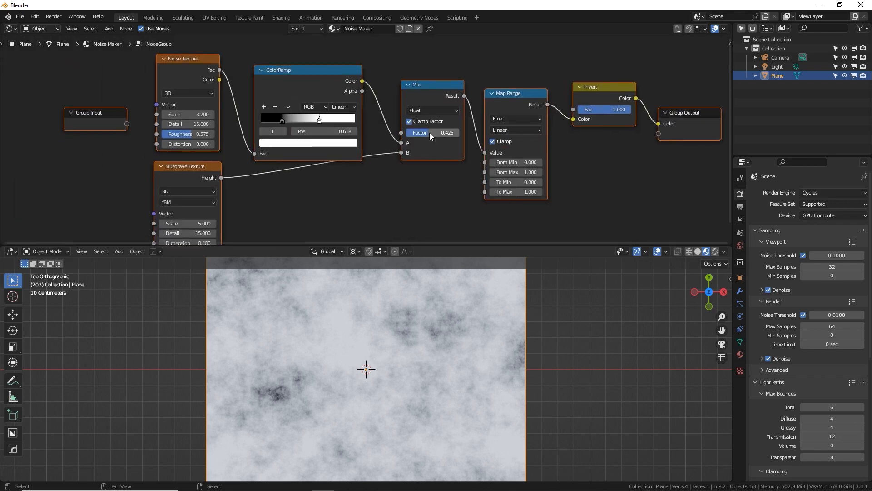
key("Tab")
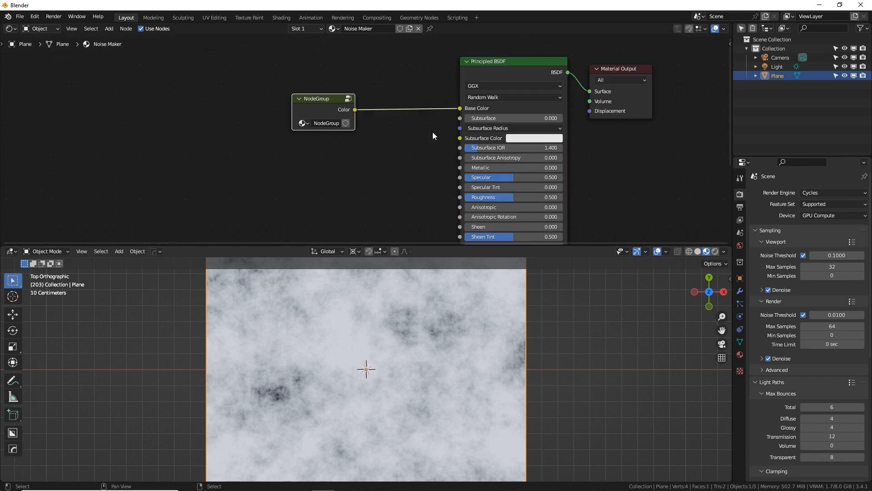
left_click(348, 98)
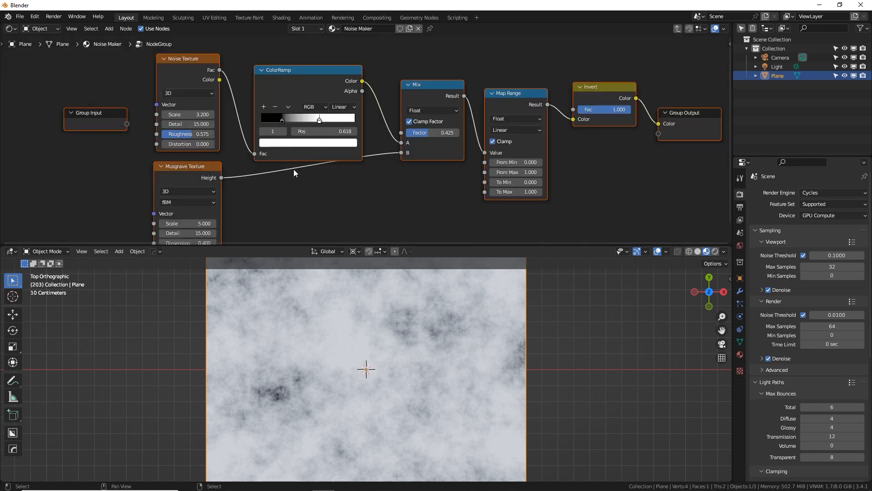
scroll(243, 158, "down", 1)
middle_click_drag(343, 181, 365, 166)
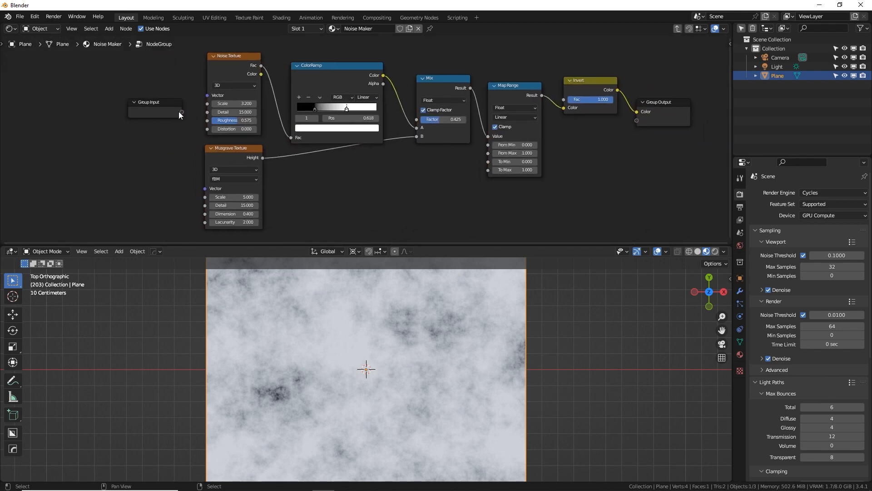
left_click_drag(168, 103, 137, 105)
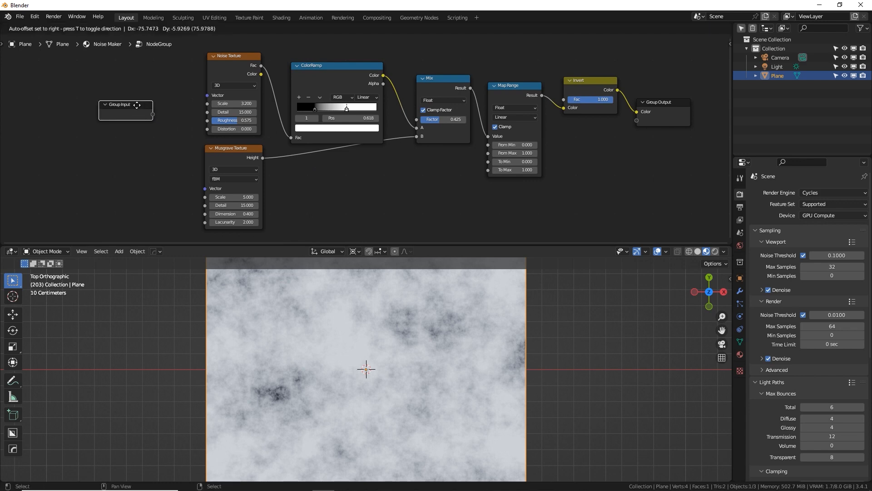
key("Tab")
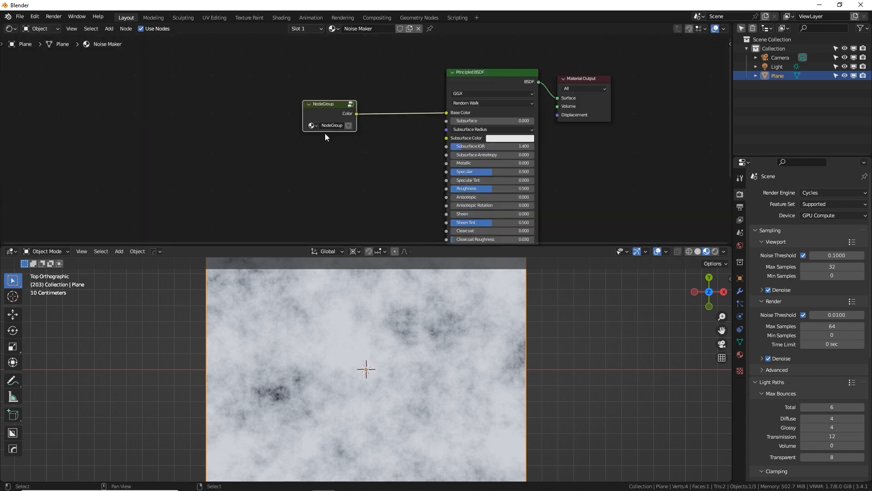
key("Tab")
- Connect both textures' Vector inputs to one Group Input socket, and expose the Noise Texture's Scale, Roughness and Distortion as group inputs
left_click_drag(207, 95, 155, 115)
left_click_drag(205, 188, 153, 113)
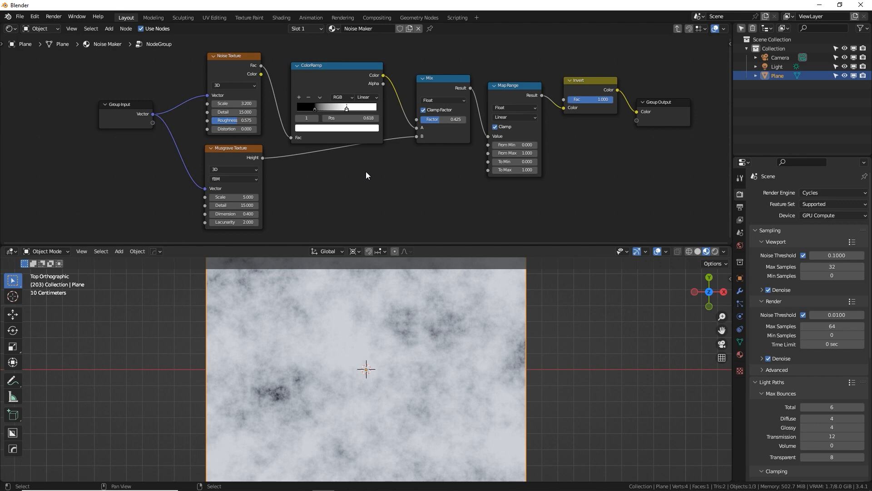
left_click_drag(207, 104, 153, 123)
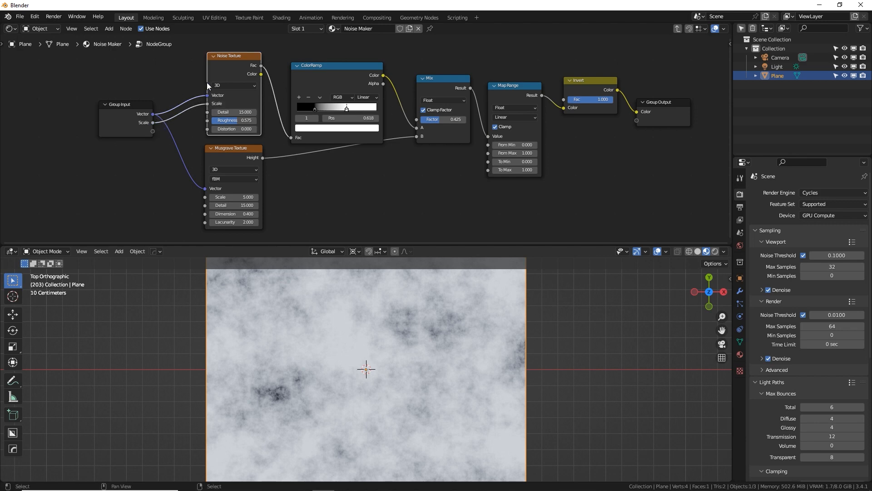
left_click_drag(207, 121, 153, 140)
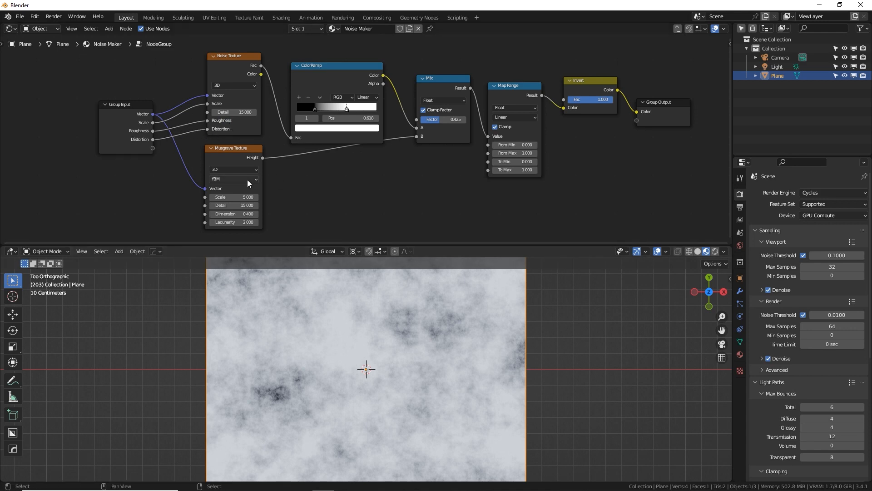
- Expose the Musgrave Texture's Scale and Dimension and the Mix node's Factor as new sockets on the Group Input
left_click_drag(226, 163, 226, 162)
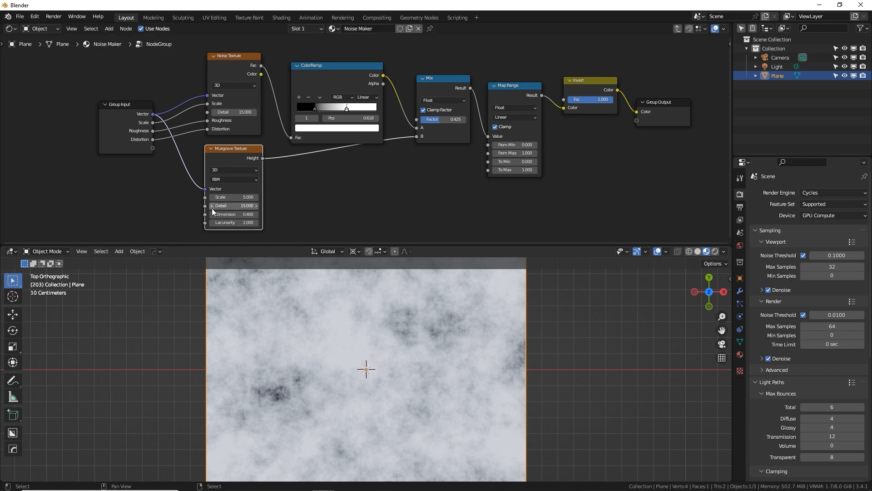
left_click_drag(204, 198, 152, 148)
left_click_drag(206, 214, 153, 156)
left_click(447, 141)
left_click_drag(417, 119, 153, 167)
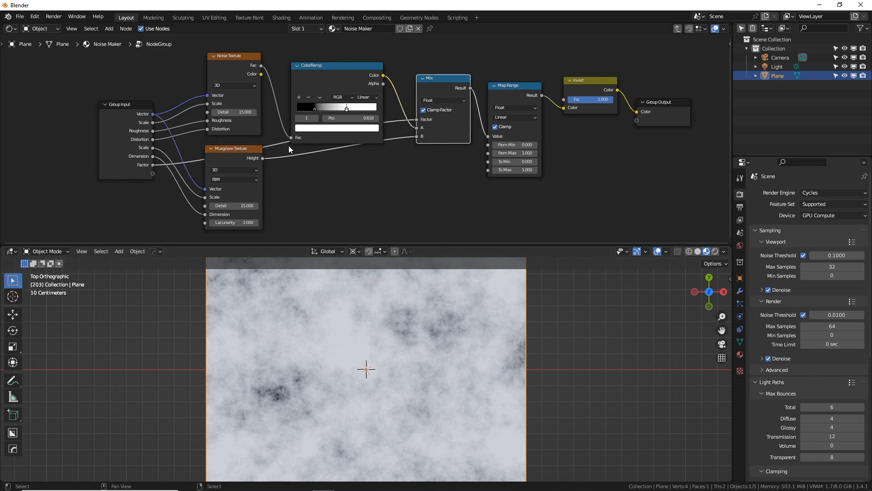
- Connect the Map Range node's To Min and To Max to new sockets on the Group Input
left_click(514, 101)
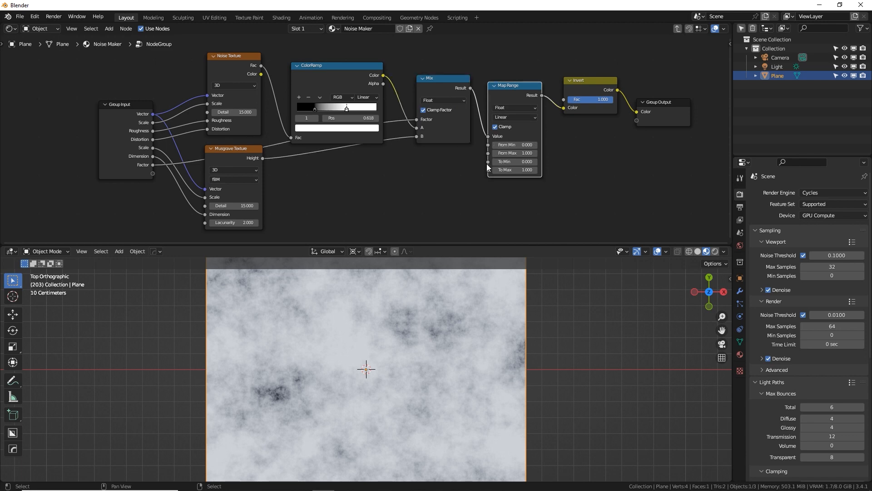
left_click_drag(488, 163, 156, 180)
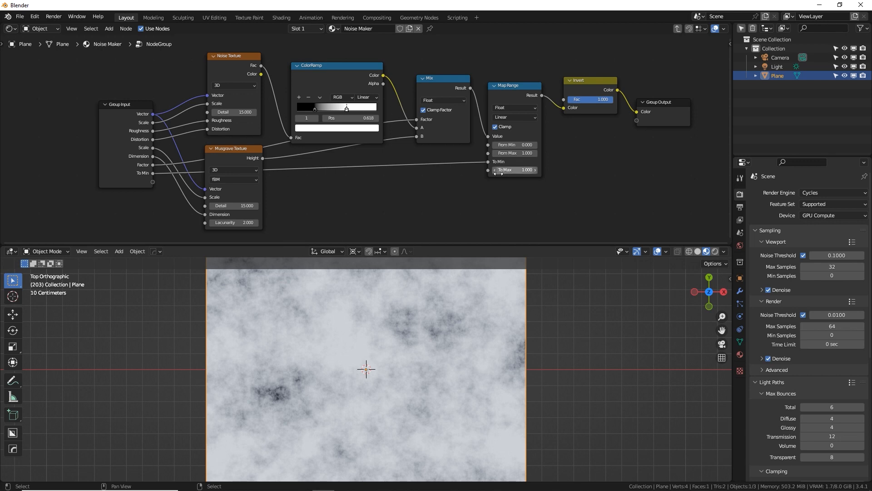
left_click_drag(488, 169, 156, 182)
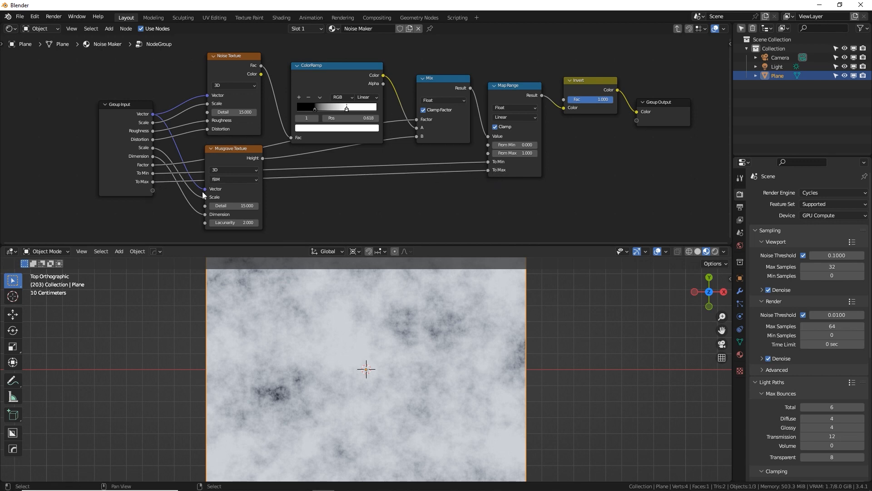
- Set the ColorRamp's white stop to 0.673, expose the Invert node's Fac on the Group Input, and exit the group
left_click_drag(353, 86, 342, 106)
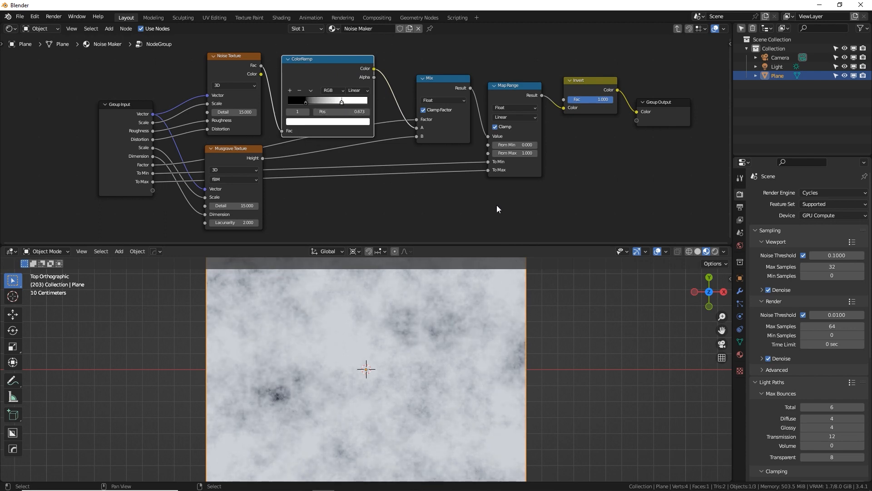
left_click_drag(564, 100, 153, 190)
key("Tab")
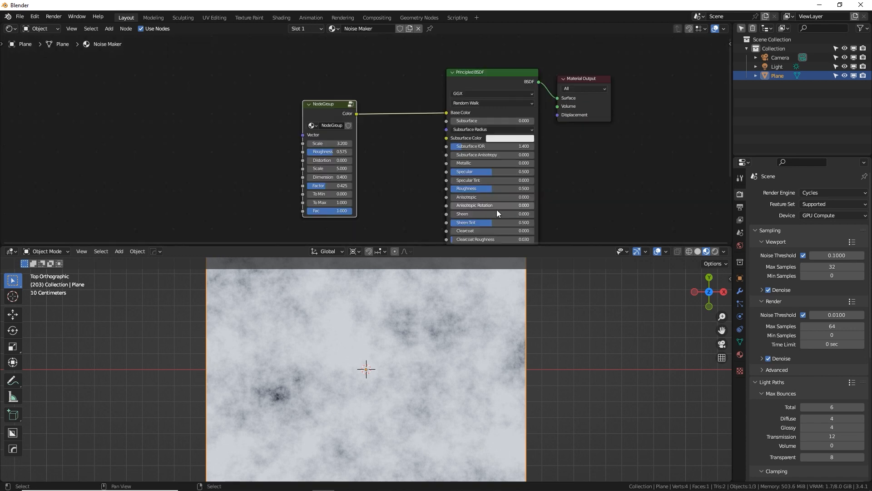
- Set the node group's first Scale to 4.3, second Scale to 5.5, Factor to 0.342, To Min to 0.2 and To Max to 1.74
scroll(401, 176, "up", 2)
middle_click_drag(421, 154, 480, 101)
scroll(408, 160, "up", 4)
left_click_drag(364, 91, 391, 92)
left_click_drag(373, 131, 377, 189)
mouse_move(386, 200)
left_mouse_down()
mouse_move(313, 200)
mouse_move(386, 200)
left_mouse_up()
key("ctrl+z")
key("ctrl+z")
key("ctrl+z")
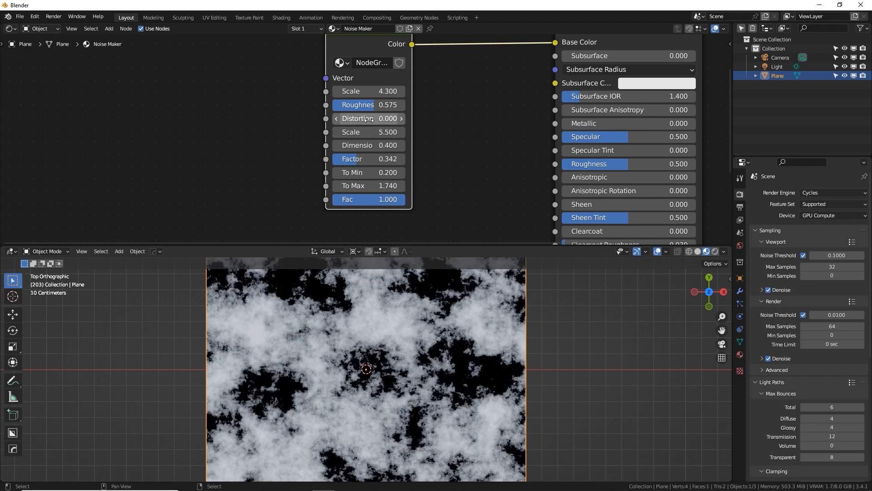
- Adjust the node group's noise pattern with Roughness 0.5, Distortion 0.6, Dimension 0.51 and Factor 0.675
left_click_drag(367, 160, 407, 160)
left_click_drag(375, 107, 379, 107)
mouse_move(343, 159)
left_mouse_down()
mouse_move(332, 159)
mouse_move(345, 159)
left_mouse_up()
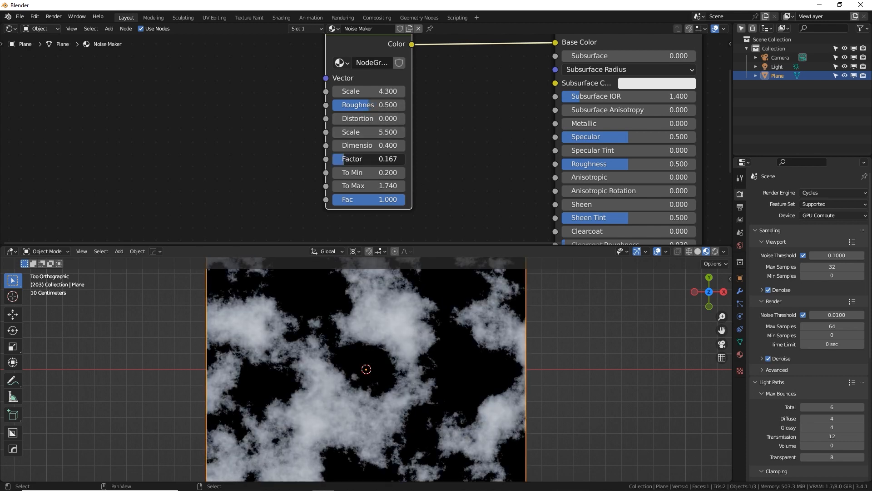
left_click_drag(369, 119, 396, 119)
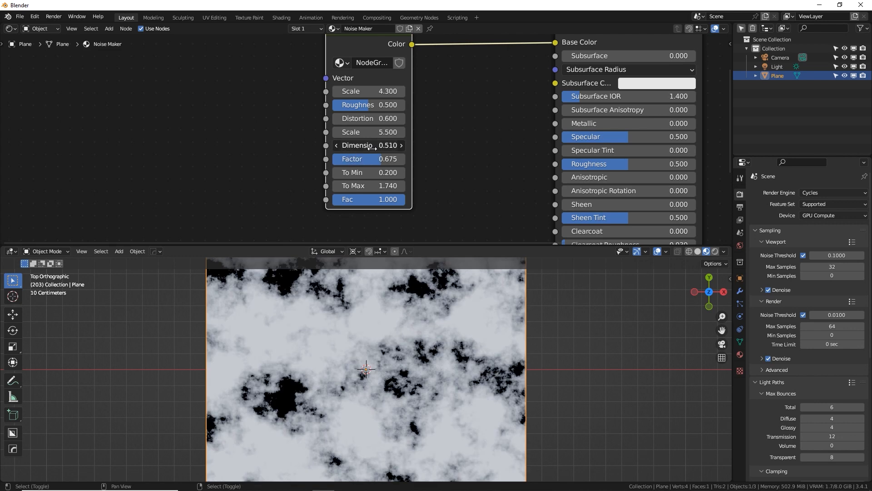
- Set the node group's Dimension to 0.48
left_click_drag(374, 146, 373, 146)
middle_click_drag(413, 81, 374, 107)
left_click_drag(338, 62, 342, 61)
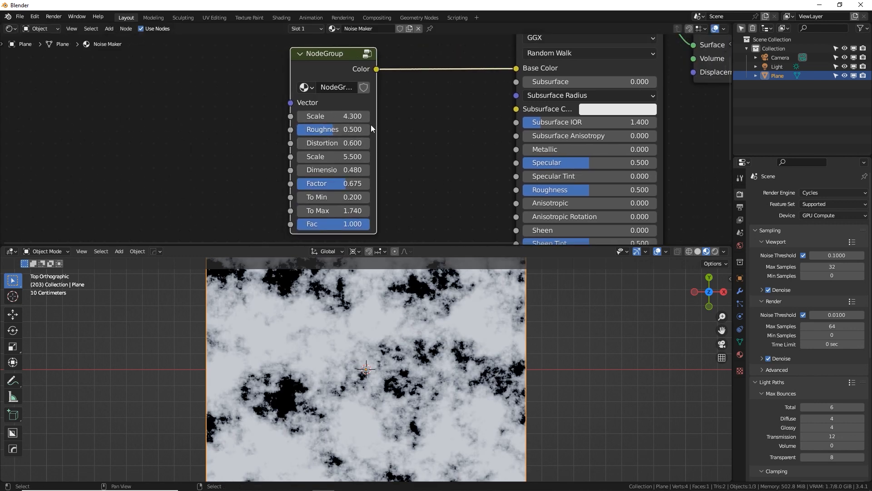
- Enter the node group, display its list of inputs and outputs, and enlarge the node editor and the inputs list
key("Tab")
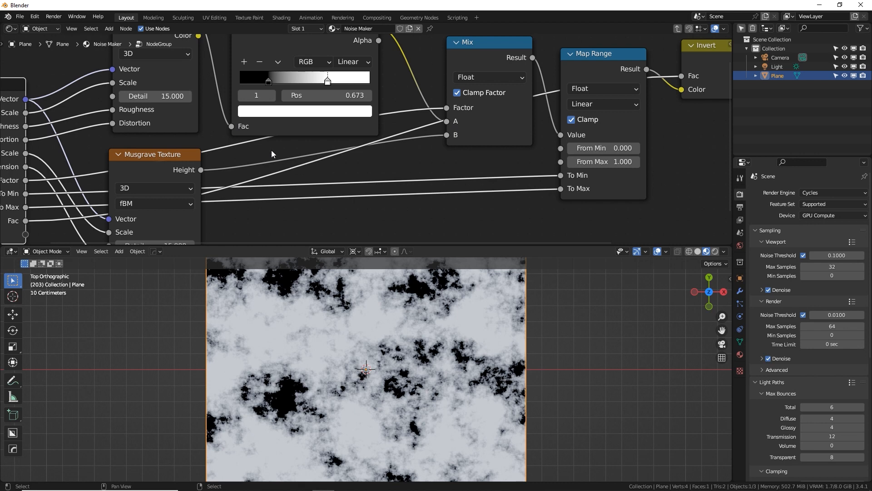
scroll(363, 141, "down", 2)
key("n")
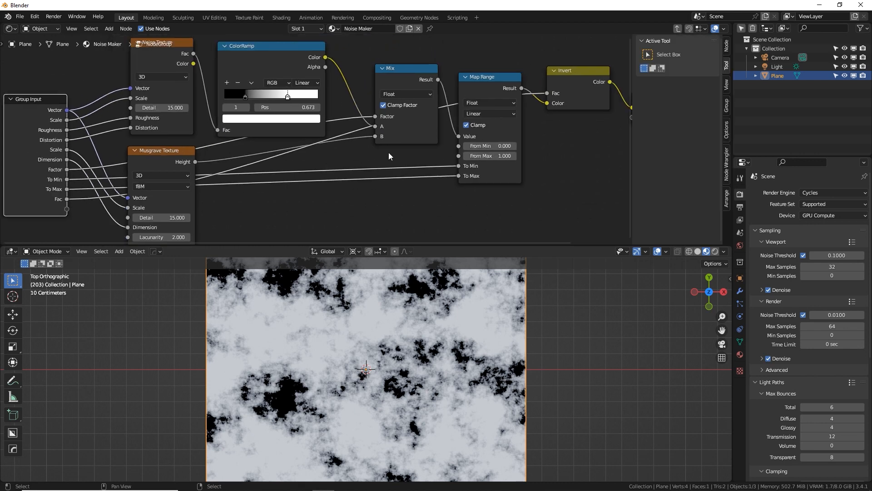
left_click(726, 107)
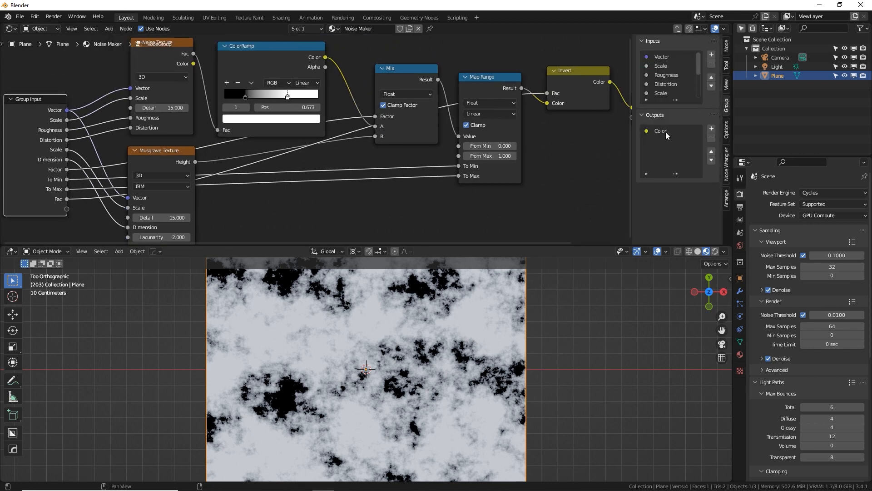
left_click_drag(672, 244, 675, 315)
left_click_drag(677, 102, 676, 164)
- Add a group input below Distortion, clear its name and hide its value as a blank separator, and exit the group
left_click(664, 66)
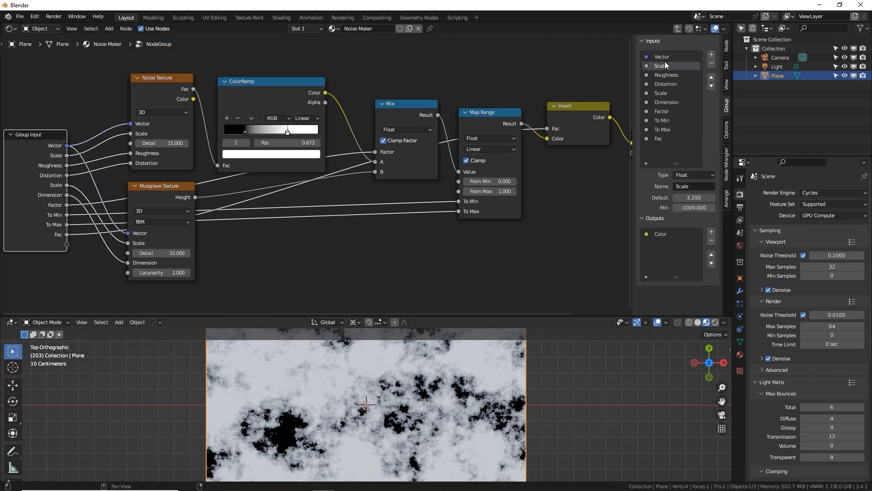
left_click(674, 75)
left_click(676, 84)
left_click(674, 68)
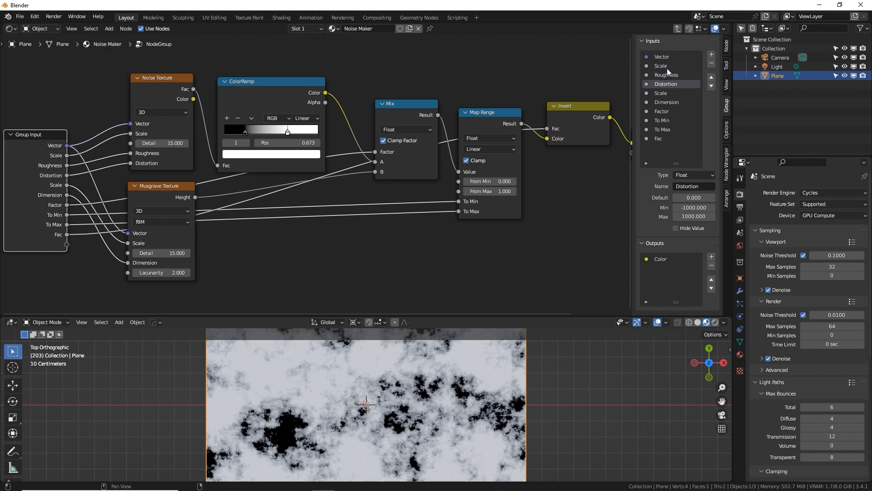
left_click(674, 85)
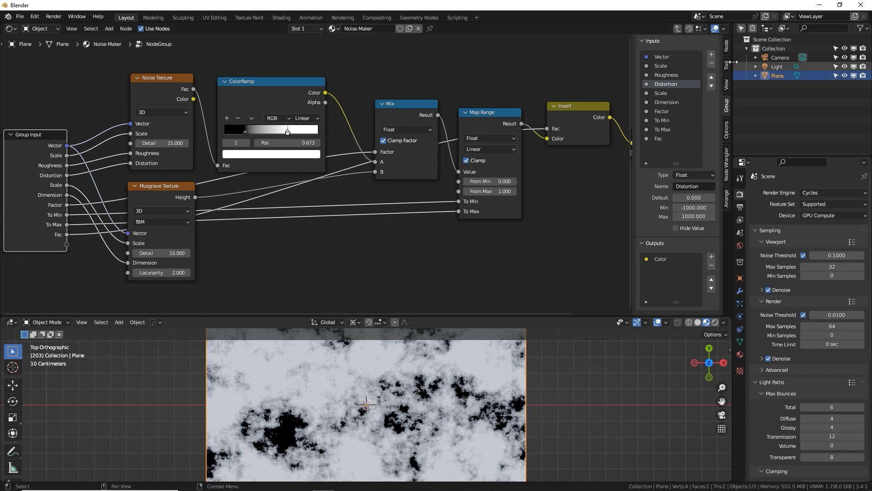
left_click(712, 55)
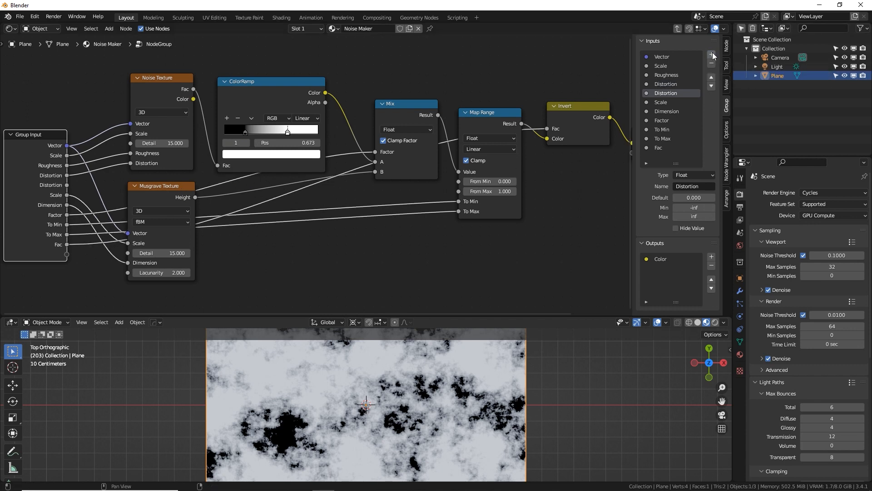
double_click(665, 92)
key("BackSpace")
key("Return")
middle_click_drag(241, 220, 432, 220)
scroll(400, 207, "up", 4)
left_click_drag(352, 196, 394, 204)
key("Tab")
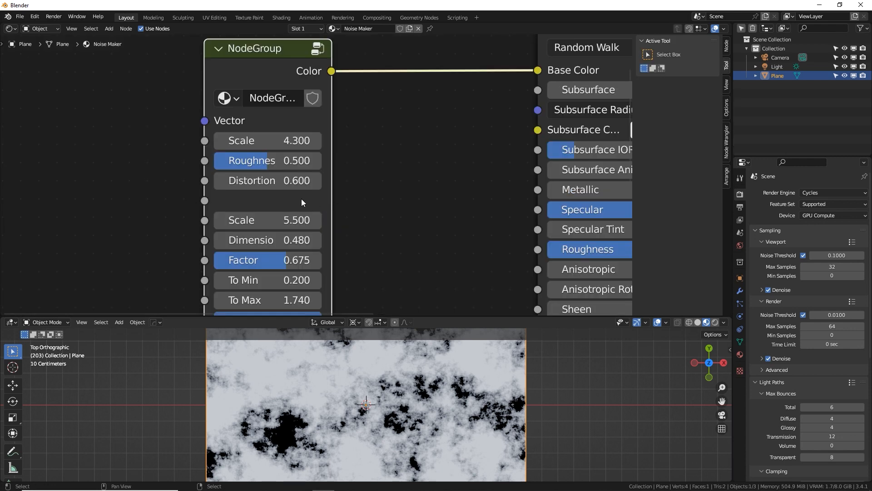
middle_click_drag(284, 203, 291, 169)
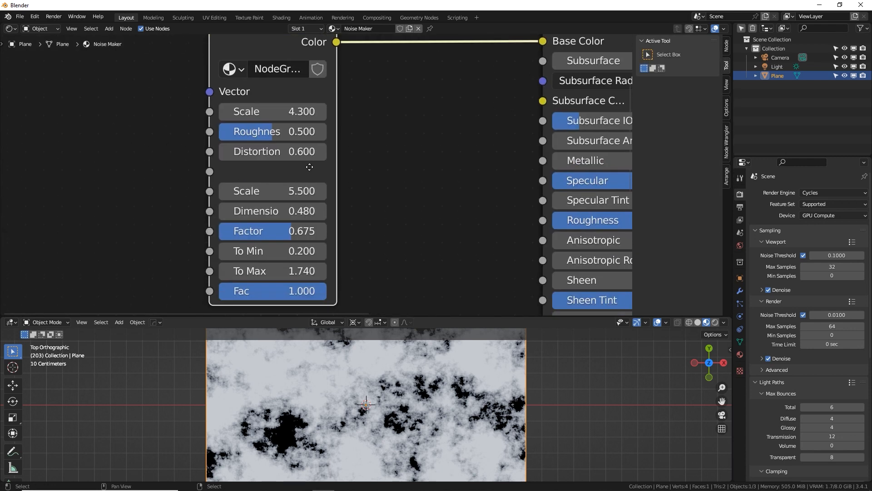
- Add an unnamed group input with its value hidden below Dimension, and set the node's second Scale to 5.1 outside the group
key("Tab")
scroll(426, 191, "down", 1)
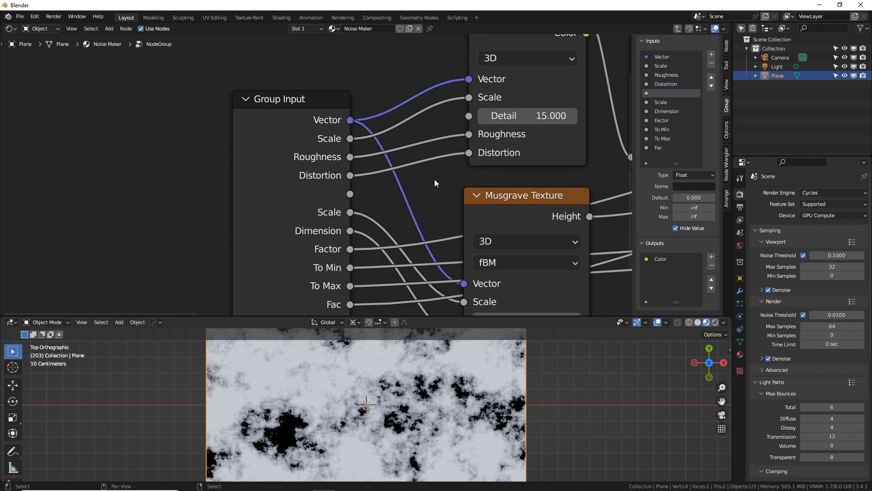
left_click(674, 112)
left_click(711, 54)
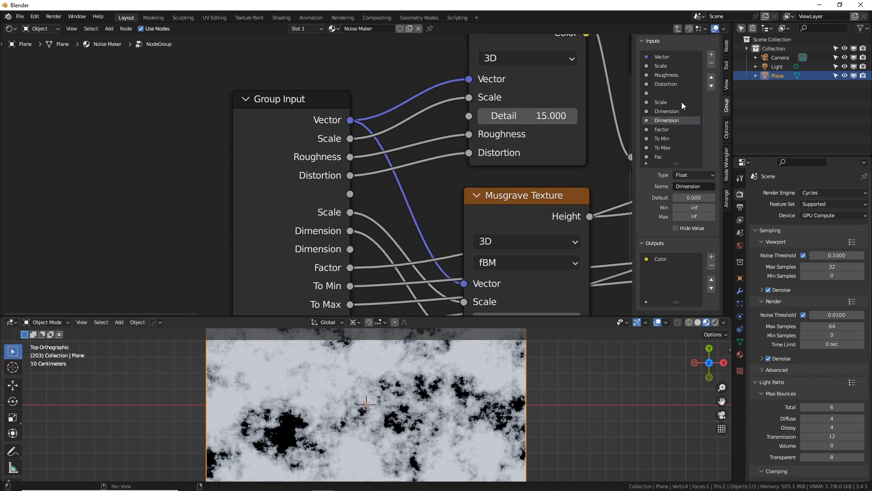
double_click(669, 120)
key("BackSpace")
key("Return")
key("Tab")
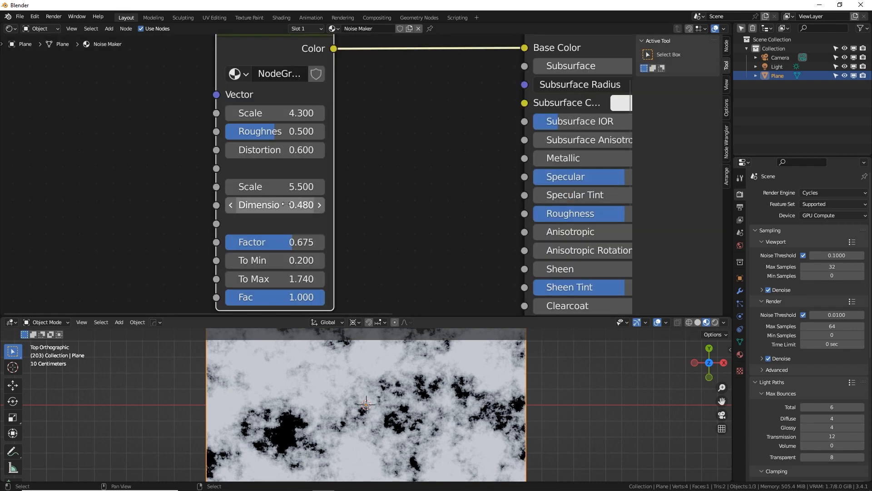
mouse_move(278, 187)
left_mouse_down()
mouse_move(254, 187)
mouse_move(270, 186)
left_mouse_up()
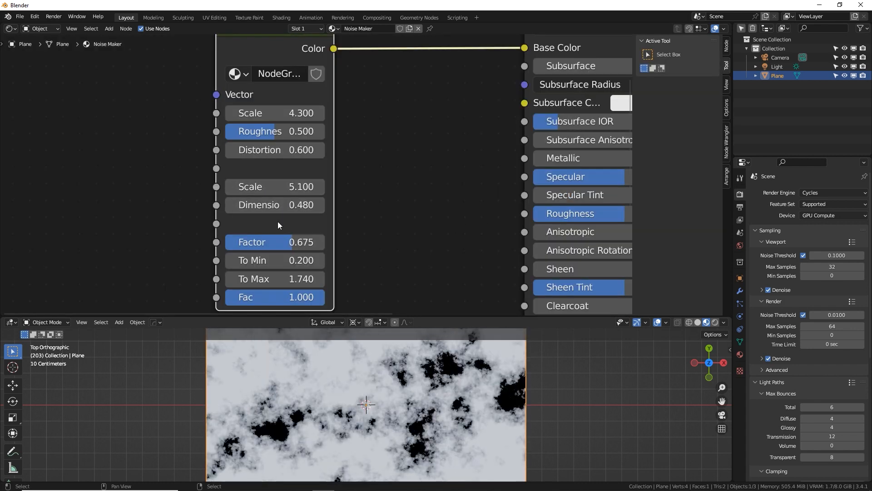
- Rename the group's Factor input to MIX and move it up to directly below Vector
key("Tab")
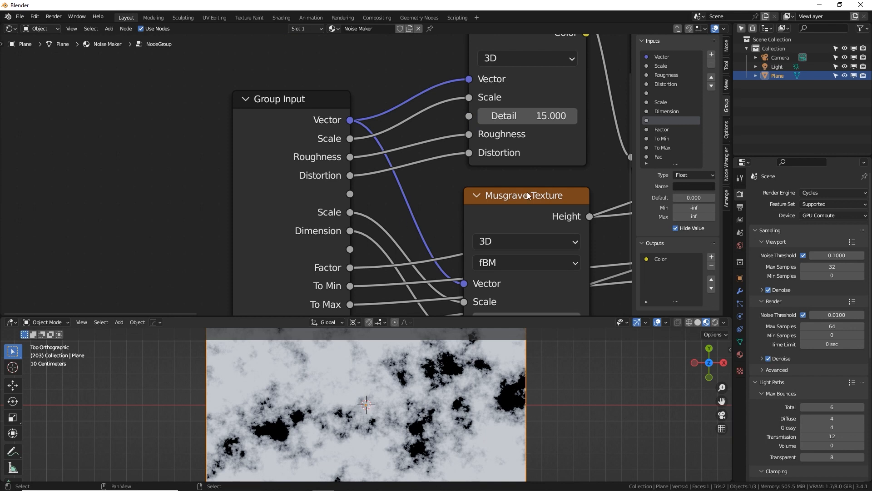
left_click(666, 131)
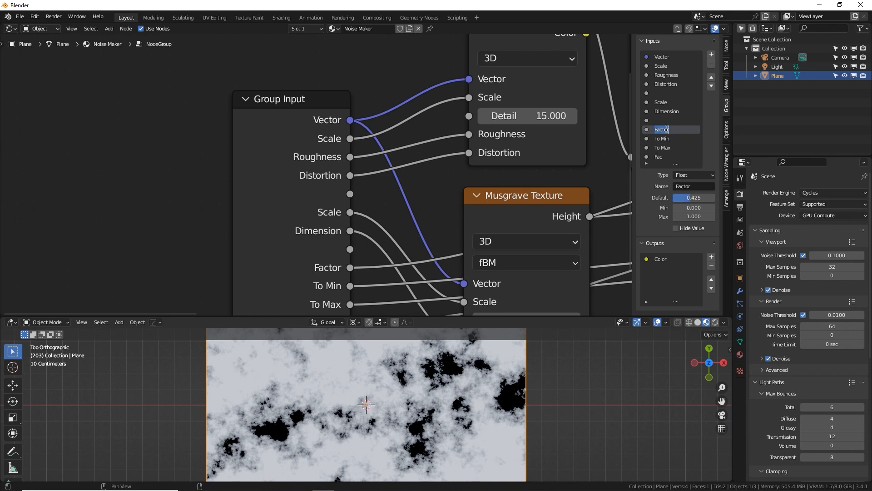
type("MIX")
key("Return")
left_click(712, 76)
left_click(712, 76)
left_click(712, 76)
left_click(711, 76)
left_click(712, 76)
left_click(712, 77)
left_click(712, 77)
- Exit the group and set MIX to 0.45, To Min to 0.23, To Max to 1.64 and Fac to 0.942
key("Tab")
left_click_drag(302, 113, 270, 113)
middle_click_drag(300, 277, 297, 231)
left_click_drag(293, 260, 328, 281)
left_click_drag(350, 315, 350, 251)
mouse_move(302, 218)
left_mouse_down()
mouse_move(259, 218)
mouse_move(313, 218)
left_mouse_up()
left_click_drag(273, 199, 263, 199)
middle_click_drag(389, 129, 373, 173)
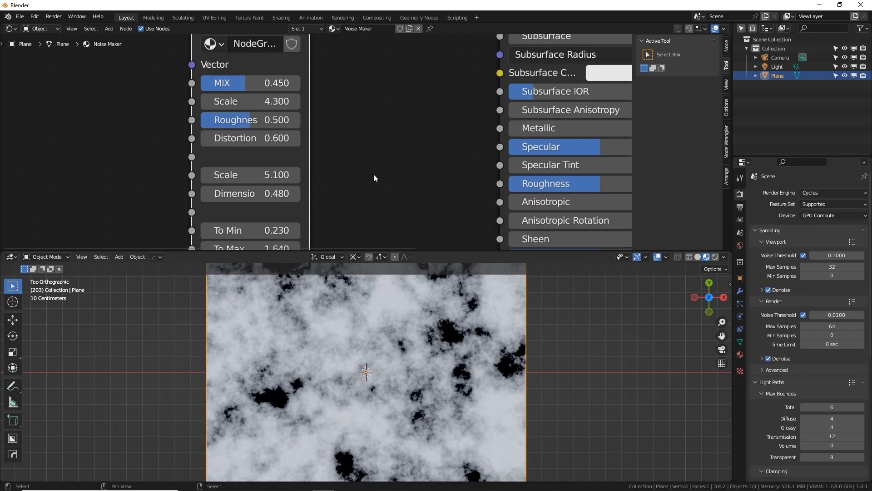
- Set the group node's name, label and node group data name to Noise Maker
scroll(282, 77, "down", 2)
scroll(283, 78, "down", 1)
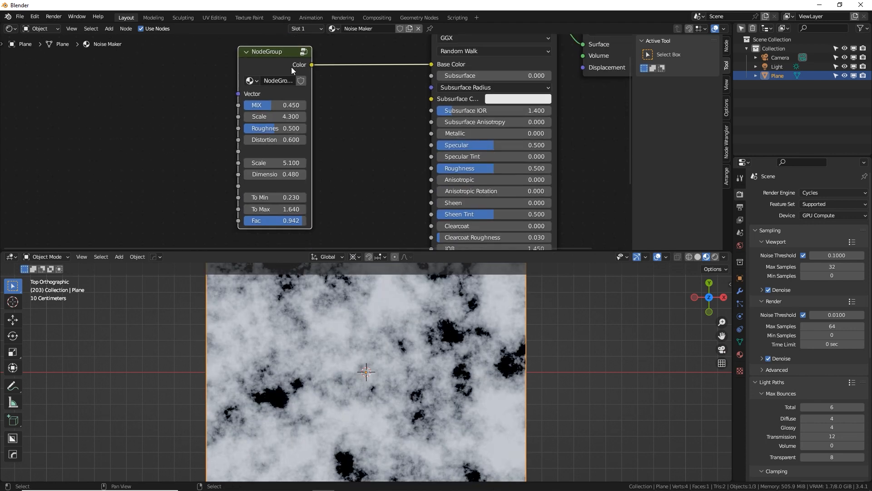
middle_click_drag(387, 108, 358, 124)
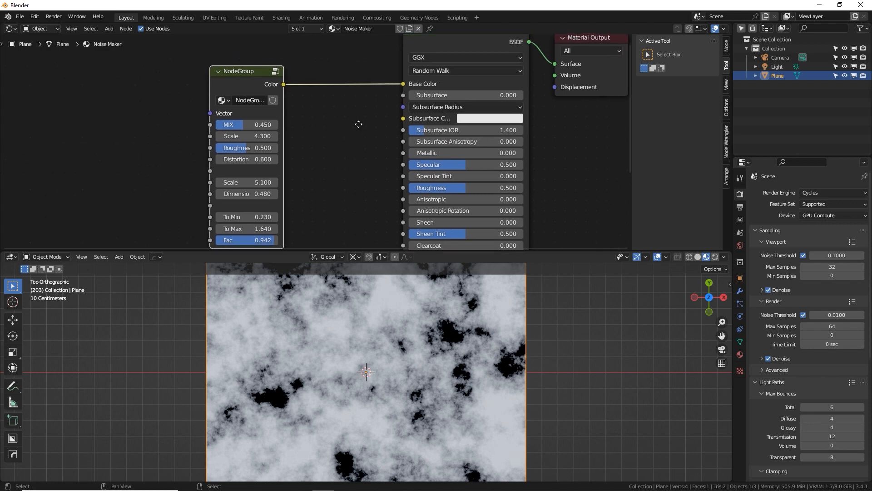
left_click(727, 44)
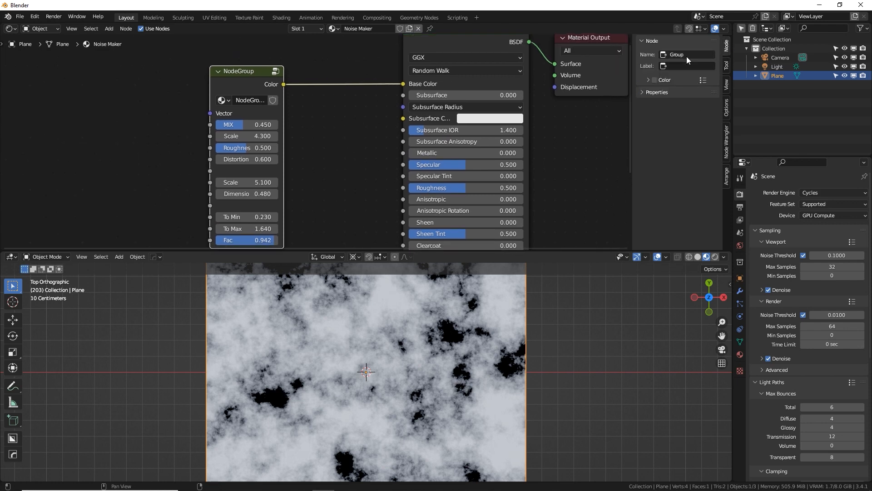
type("Noise Maker")
key("ctrl+a")
type("Noise Maker")
left_click(641, 93)
type("Noise Maker")
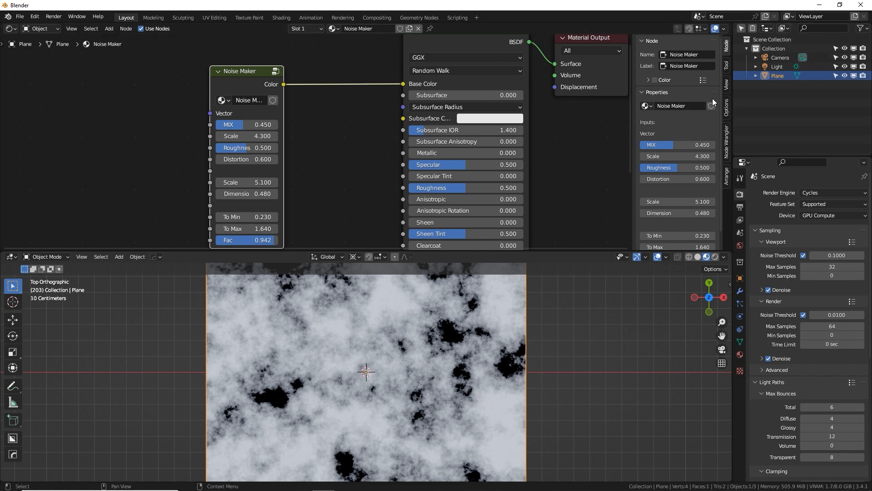
- Enable a custom color for the Noise Maker node and make it dark blue
left_click(649, 80)
left_click(655, 80)
left_click(668, 94)
mouse_move(687, 128)
left_mouse_down()
mouse_move(718, 106)
mouse_move(718, 144)
left_mouse_up()
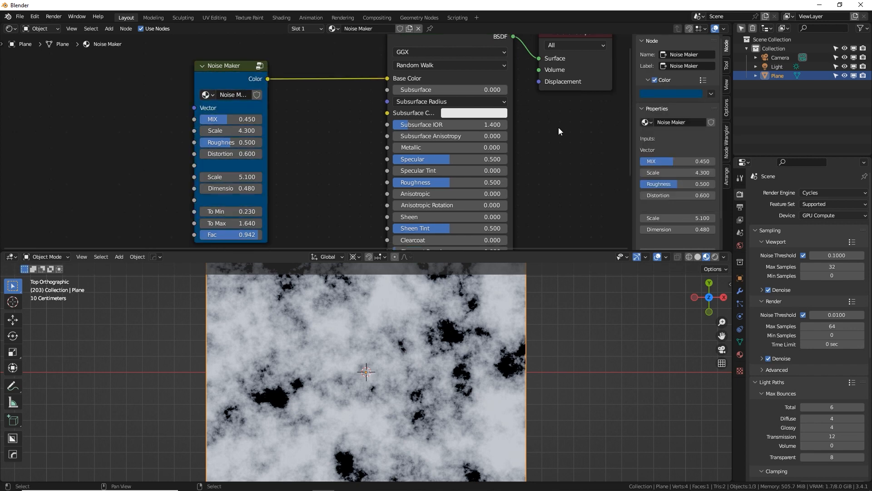
left_click(228, 80)
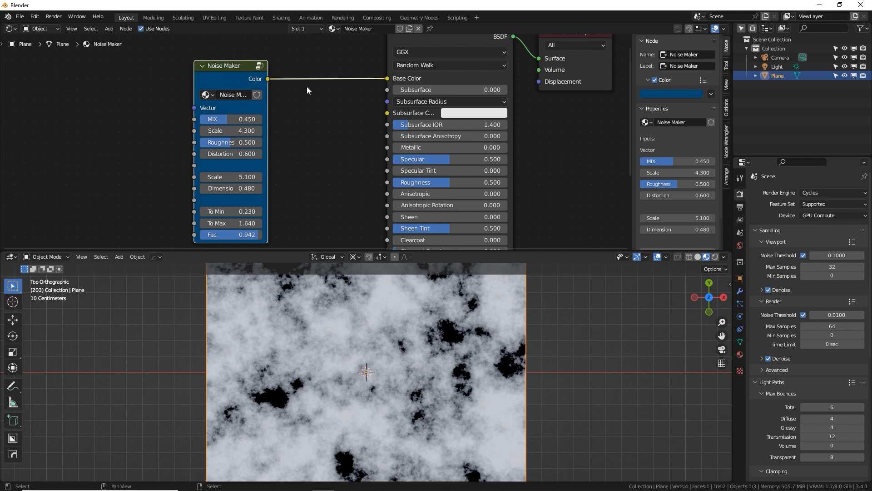
- Reselect the Plane, enlarge the Outliner, and switch its display mode to Blender File
right_click(777, 70)
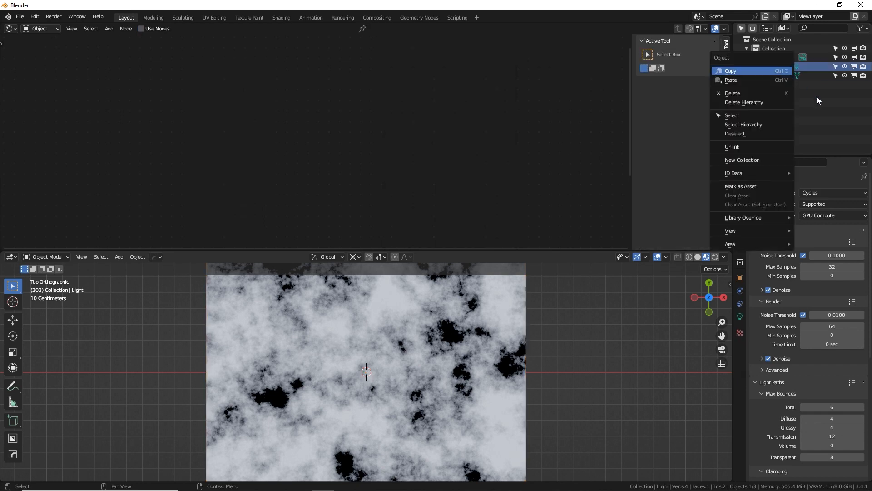
left_click(776, 77)
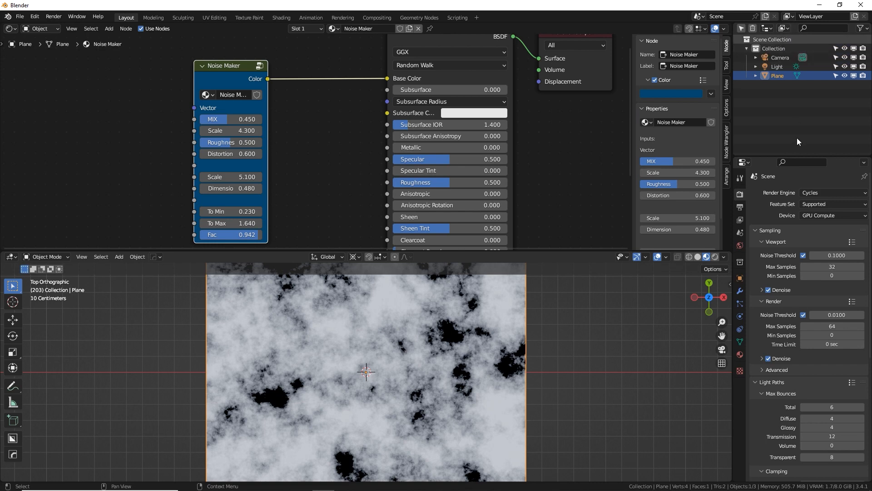
left_click_drag(799, 155, 799, 262)
left_click(785, 28)
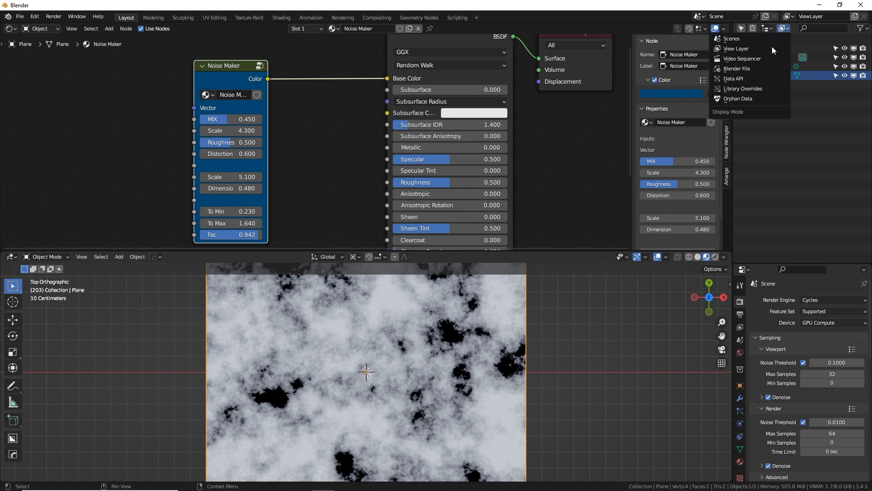
left_click(751, 69)
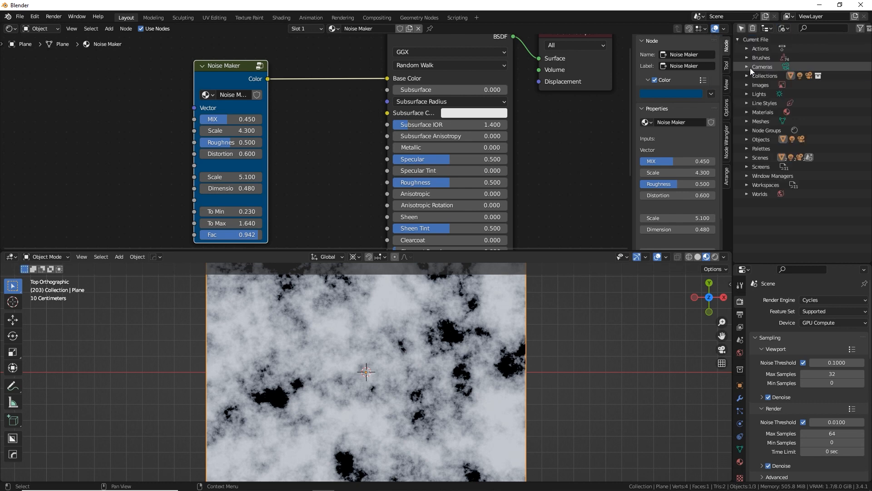
- Try to mark the Noise Maker material as an asset
left_click(746, 112)
left_click(782, 121)
right_click(782, 121)
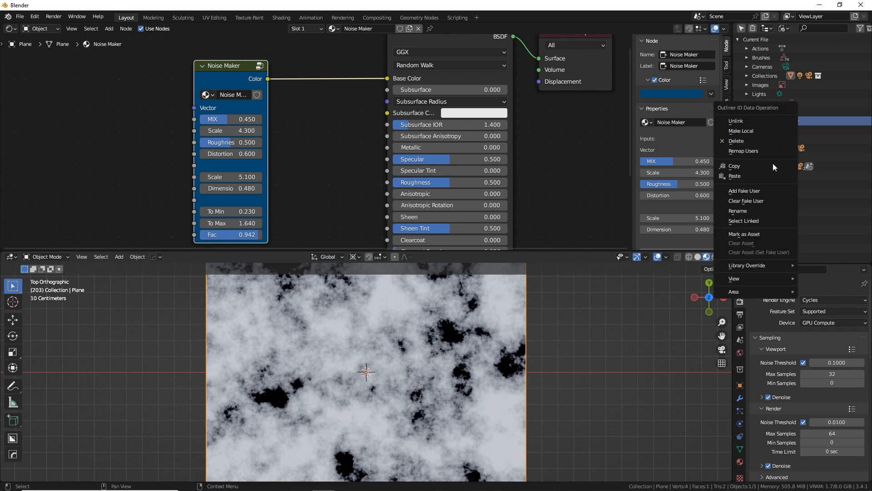
left_click(765, 233)
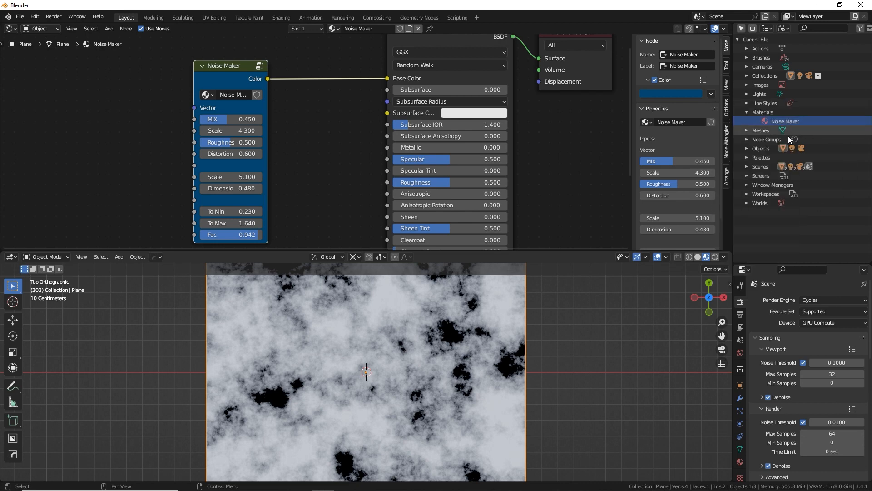
- Mark the Noise Maker node group as an asset from the Outliner's Node Groups
left_click(746, 140)
left_click_drag(221, 70, 220, 63)
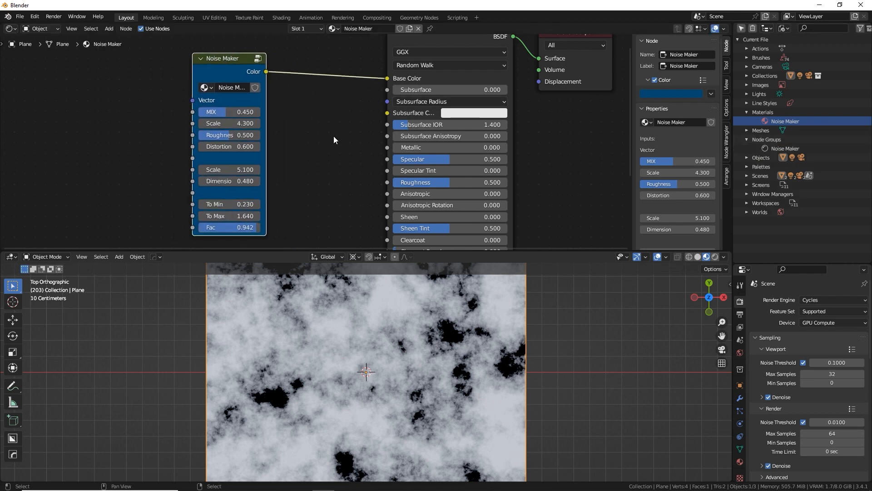
left_click(799, 149)
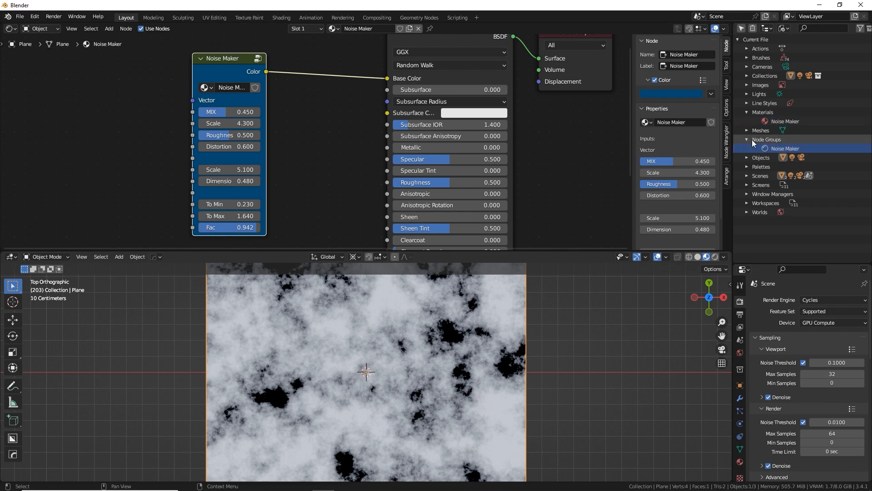
right_click(791, 149)
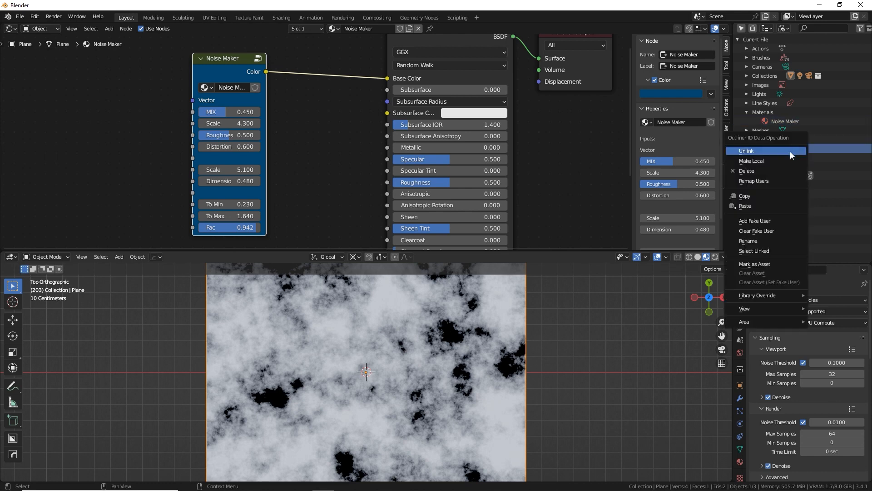
left_click(765, 264)
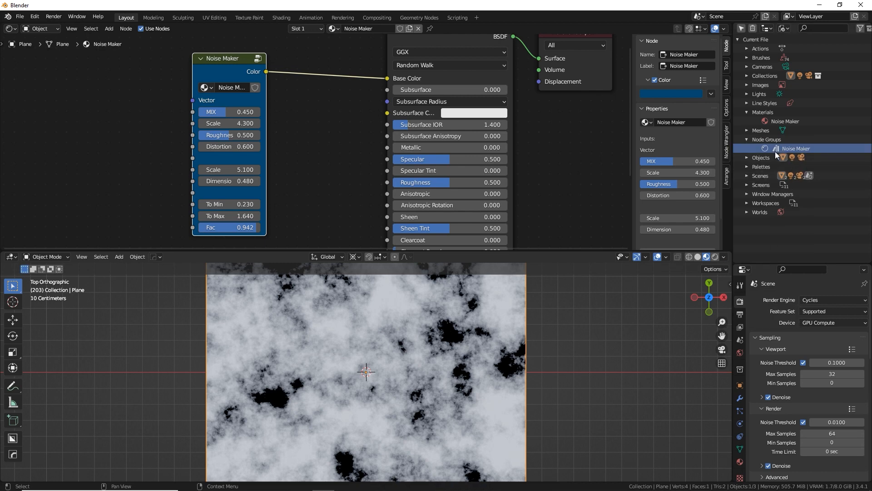
- Change the shader editor area to the Asset Browser and enlarge it
left_click(13, 29)
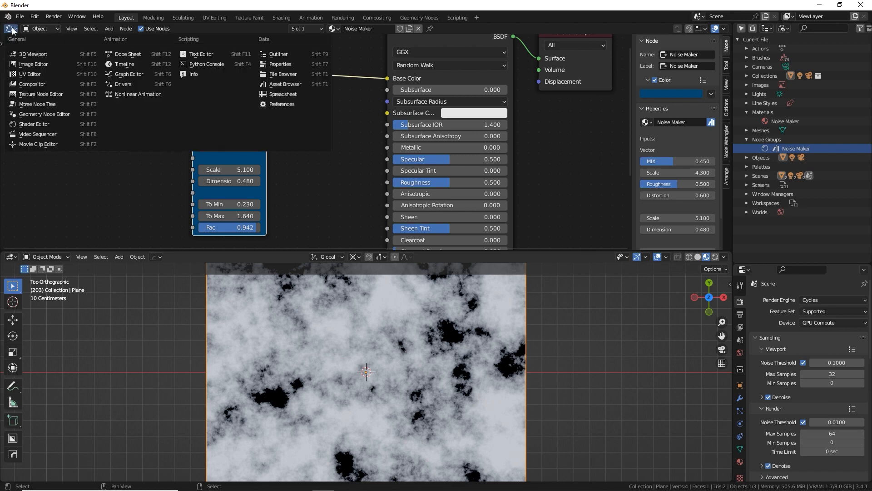
left_click(288, 84)
left_click_drag(278, 250, 278, 360)
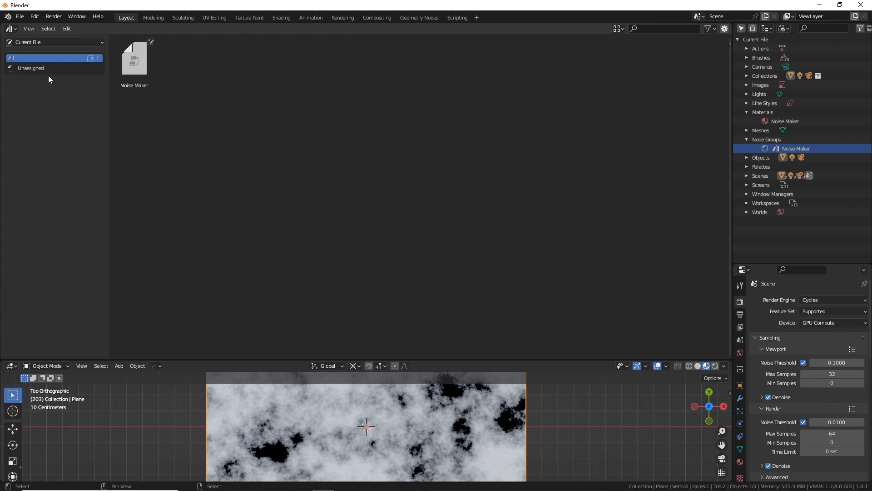
- Switch the Asset Browser to the Shaders library and browse its Noises and Unassigned catalogs
left_click(55, 41)
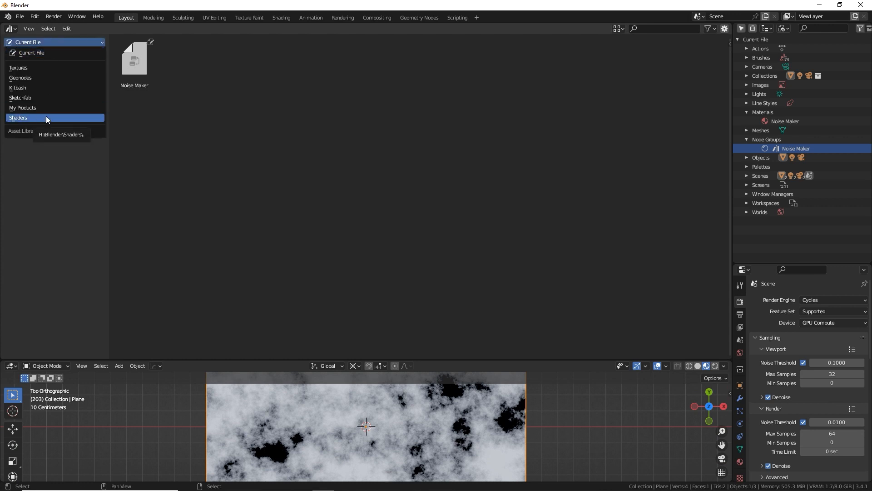
left_click(85, 41)
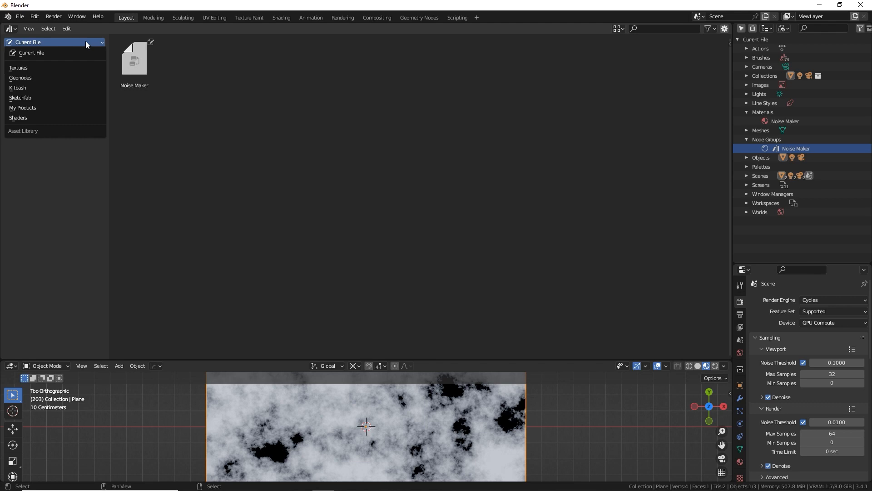
left_click(20, 118)
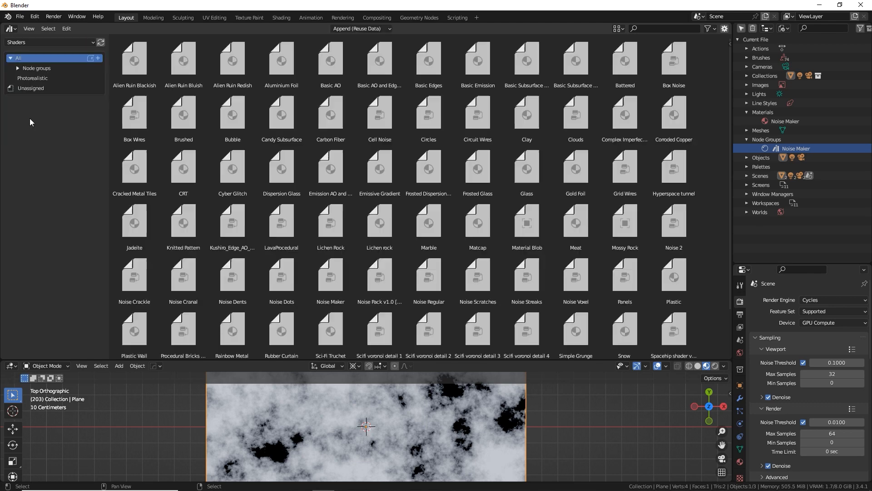
left_click(18, 67)
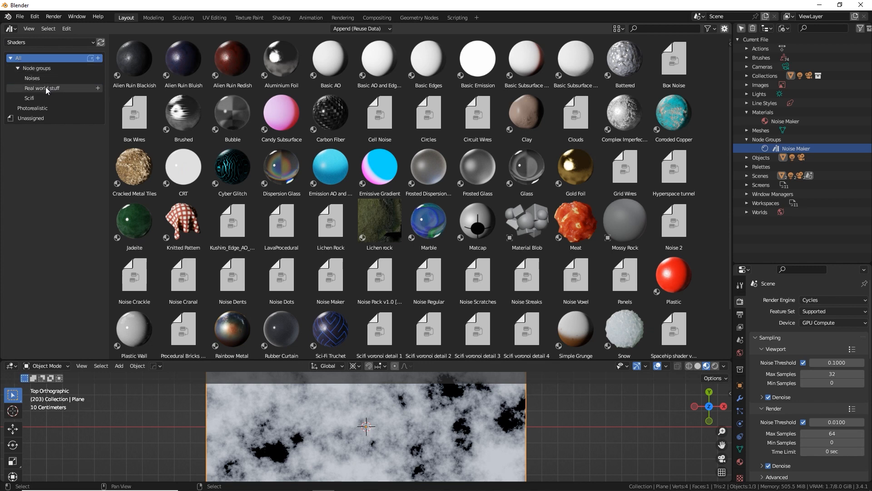
left_click(45, 78)
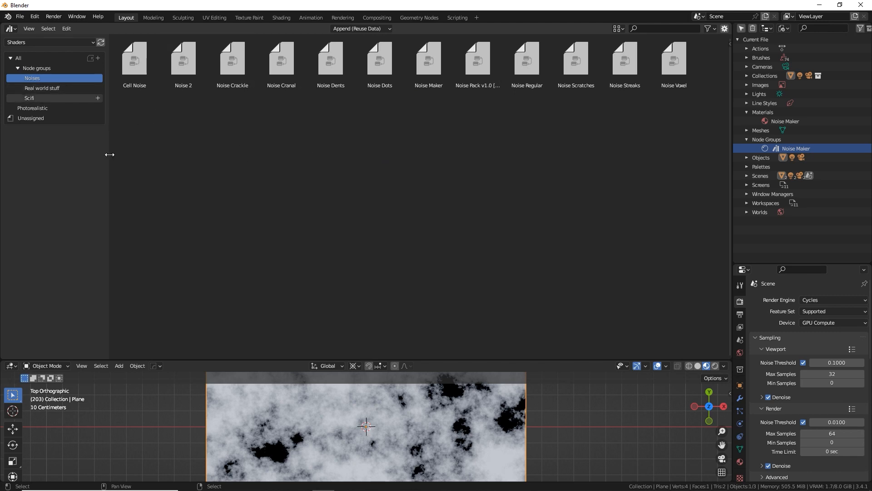
left_click(32, 118)
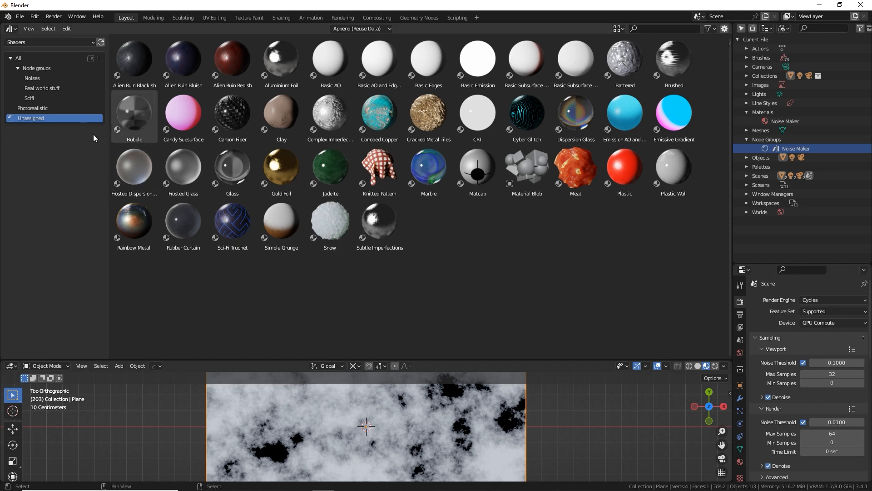
- Save the file as "Noise Maker nodegroup.blend" in the Shaders folder and refresh the Shaders asset library
key("ctrl+s")
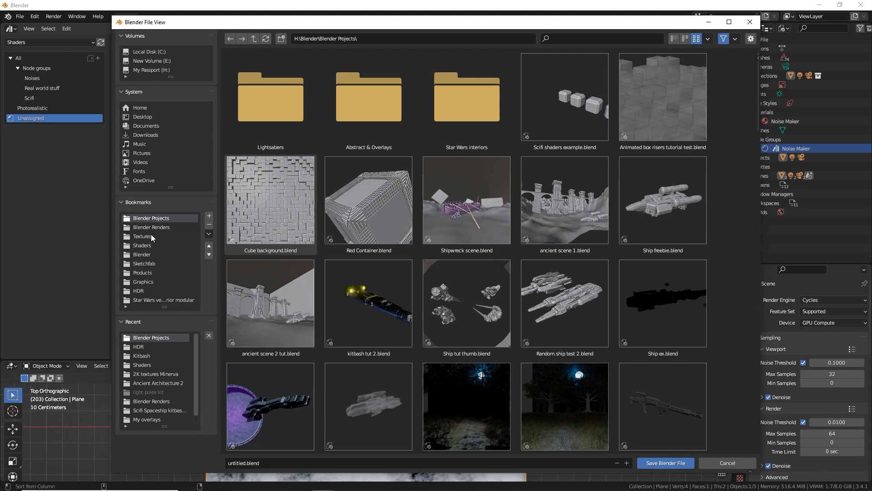
left_click(142, 254)
left_click(558, 118)
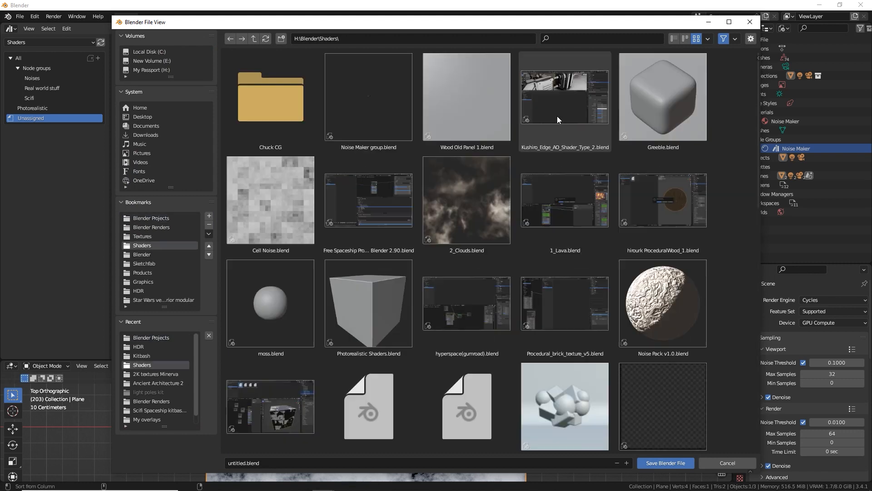
left_click(536, 458)
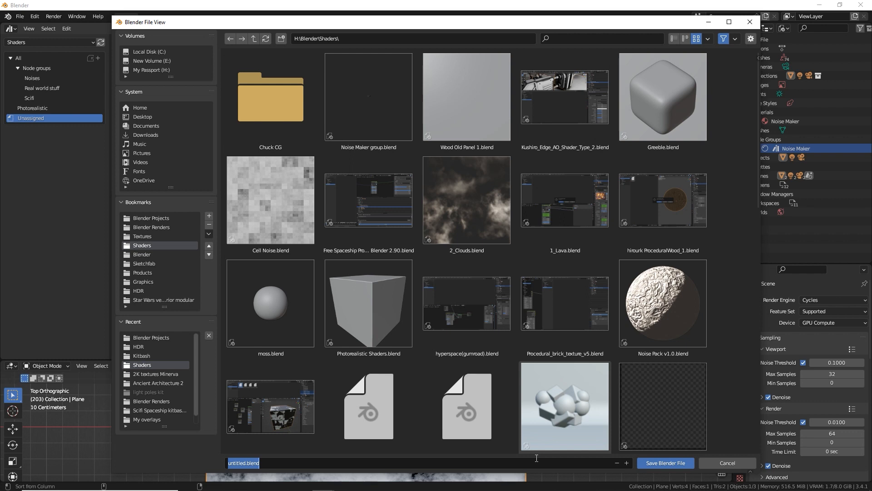
type("Noise Maker nodegroup")
key("Return")
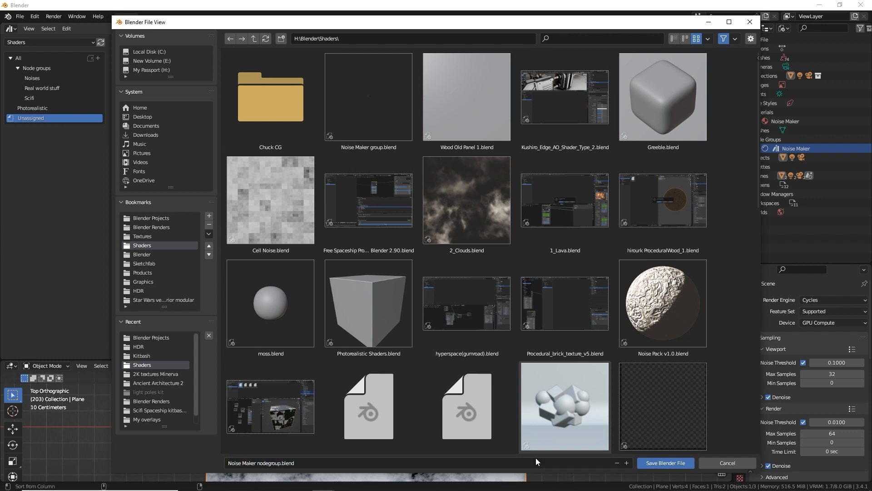
left_click(664, 463)
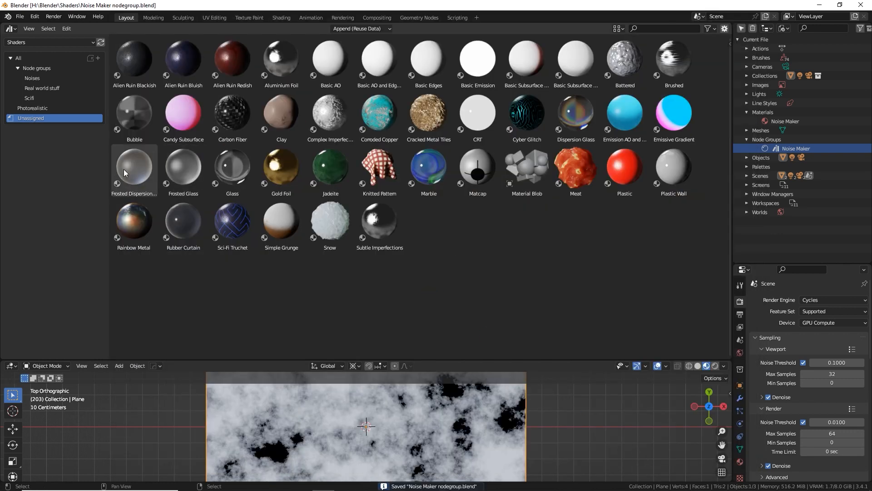
left_click(101, 42)
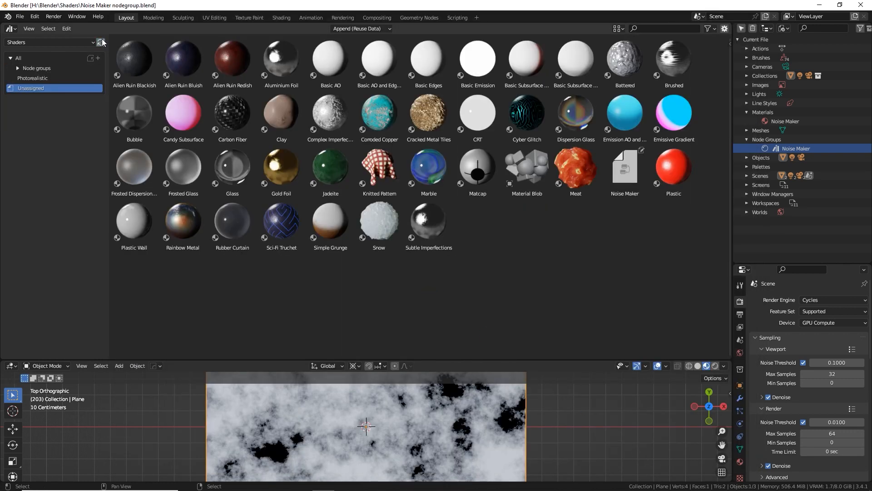
- Examine the Noise Maker asset's details, including its custom preview, description and author options
left_click(630, 191)
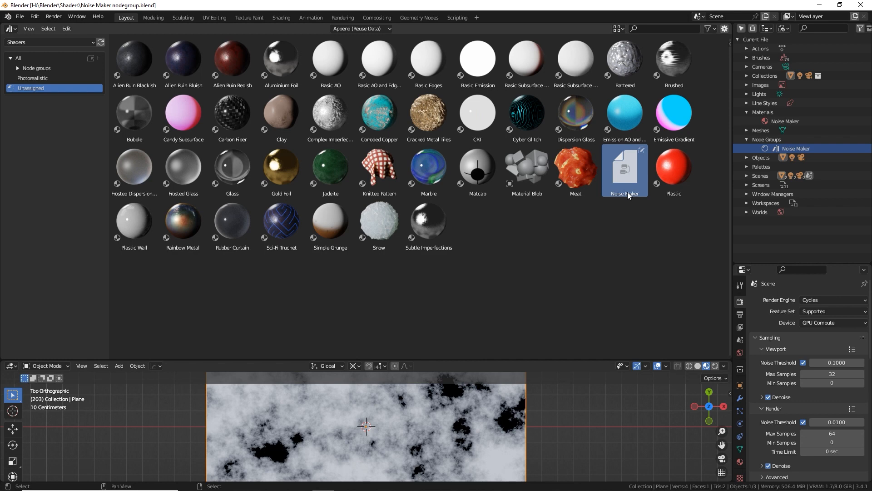
key("n")
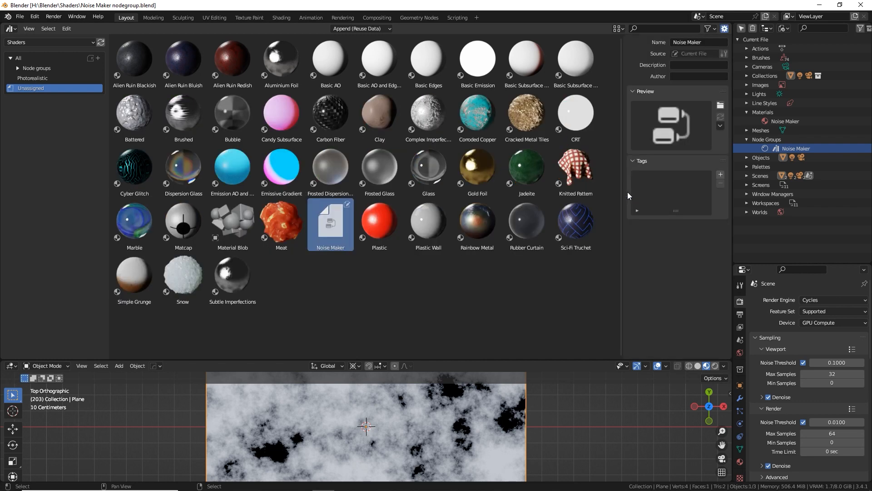
left_click(720, 107)
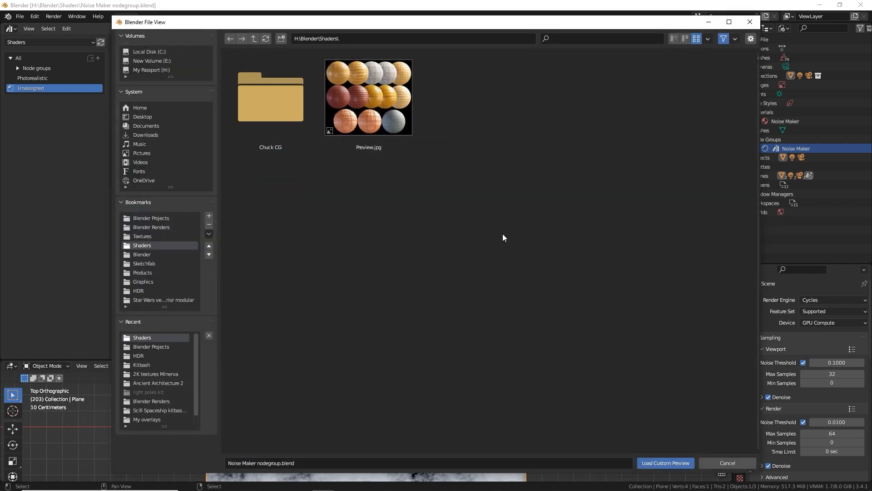
left_click(402, 121)
left_click(734, 462)
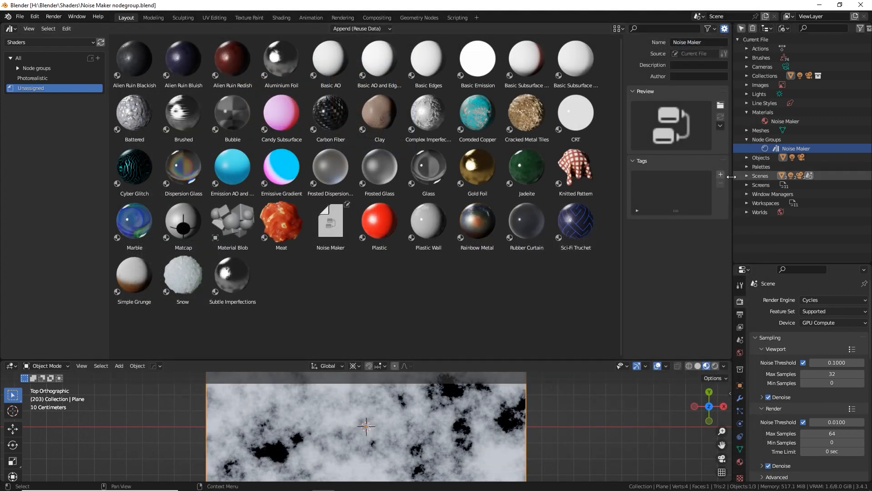
left_click(680, 64)
left_click(686, 77)
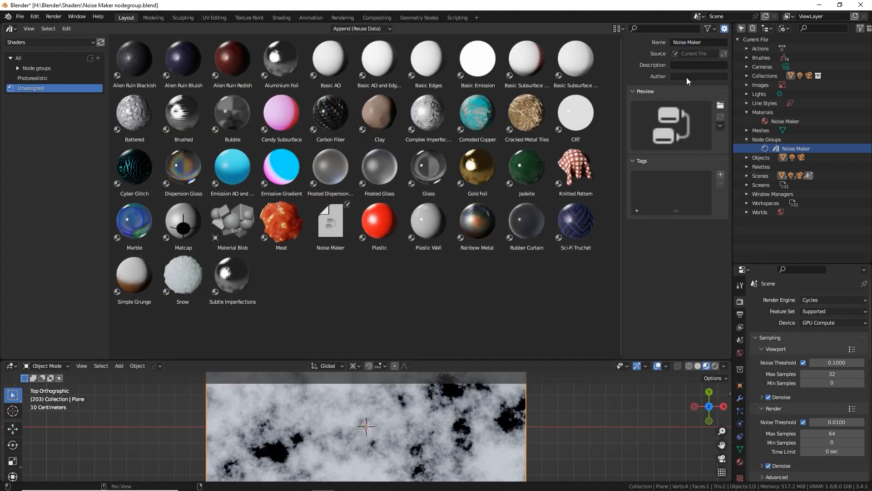
left_click_drag(621, 73, 527, 78)
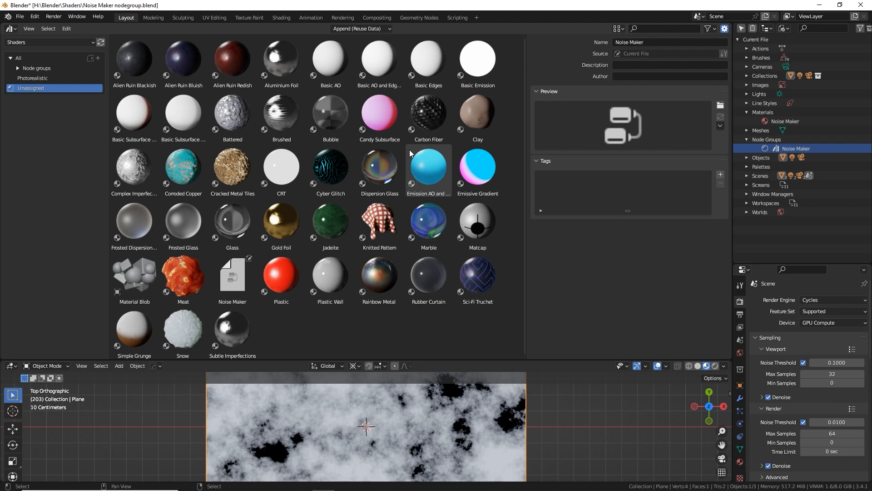
key("n")
- Assign the Noise Maker asset to the Noises catalog under Node groups and save the file
left_click(18, 68)
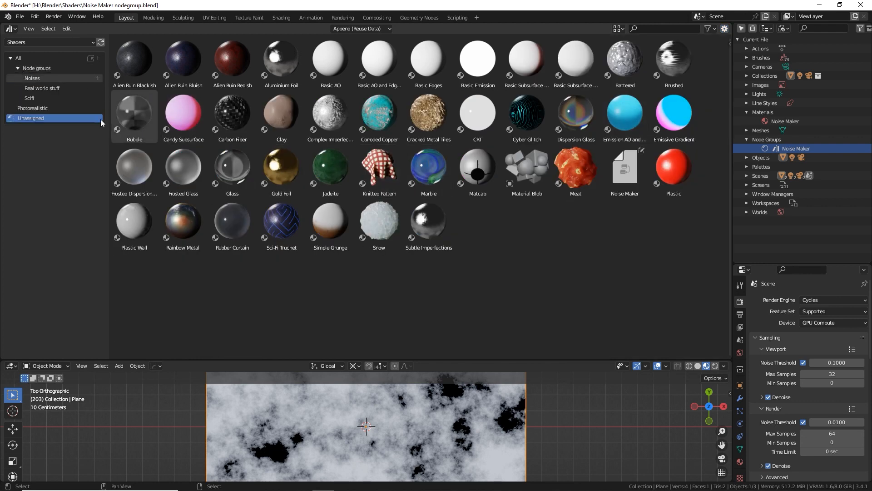
left_click_drag(625, 169, 55, 78)
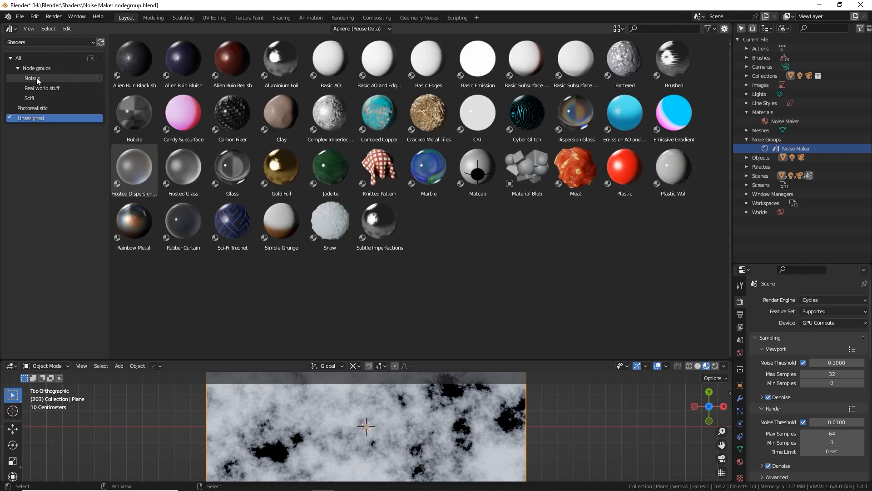
left_click(36, 79)
left_click(240, 168)
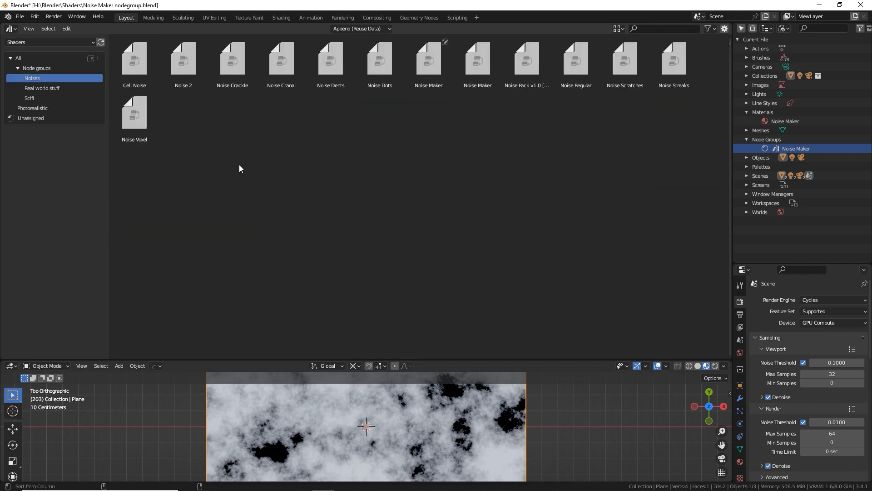
- Start a new Blender file for testing the saved asset
left_click(20, 16)
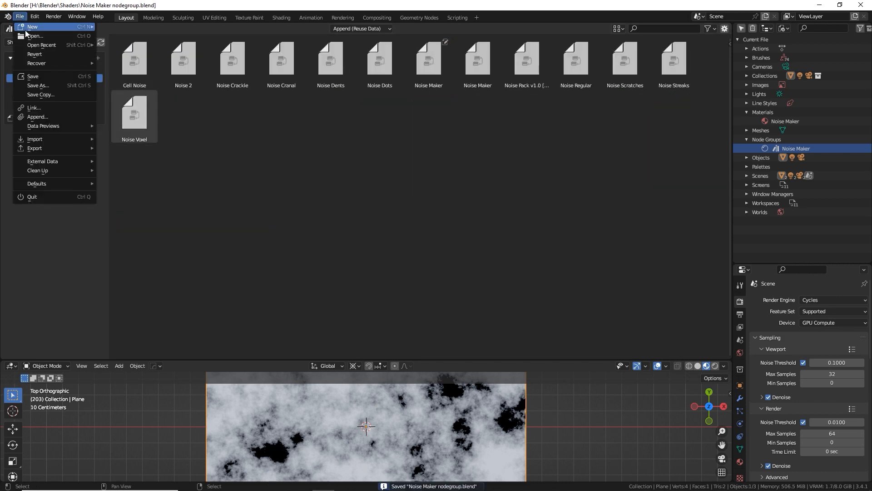
mouse_move(28, 27)
left_click(114, 28)
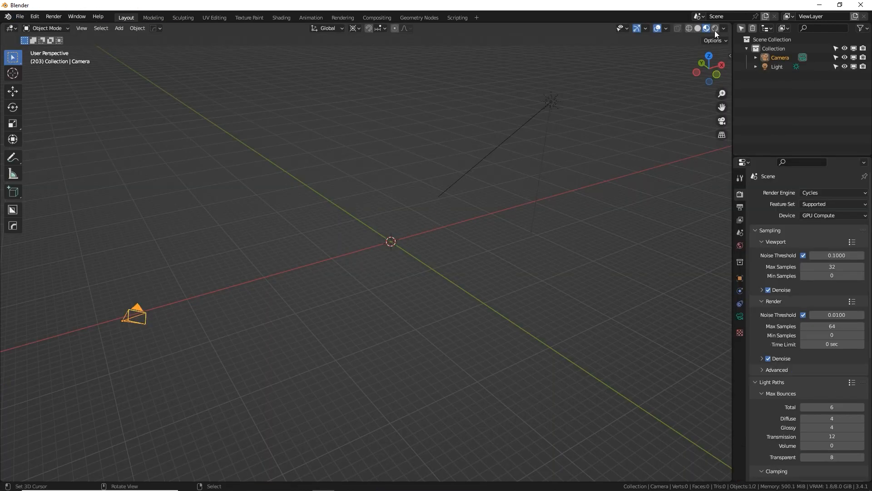
- Split the 3D viewport horizontally and turn the upper area into an Asset Browser
left_click_drag(728, 23, 681, 155)
left_click(11, 29)
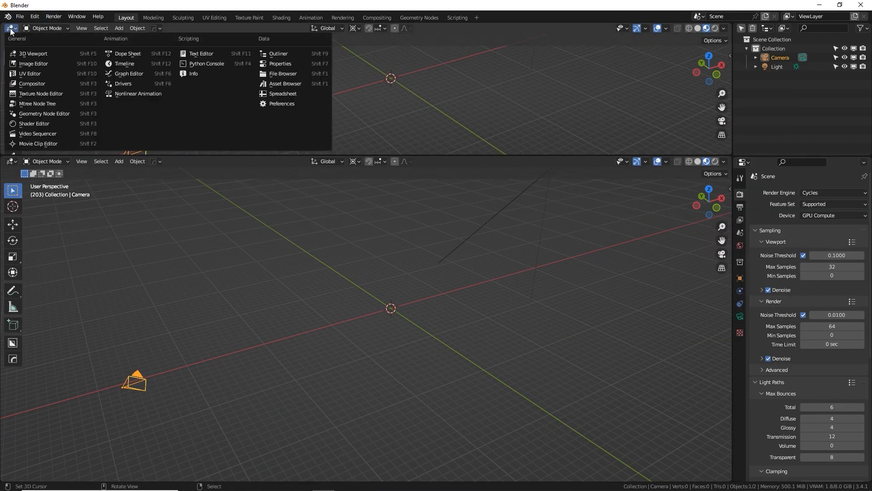
left_click(268, 85)
- Open the Noises catalog of the Shaders library and select the Noise Maker asset next to Noise Pack v1.0
left_click(48, 42)
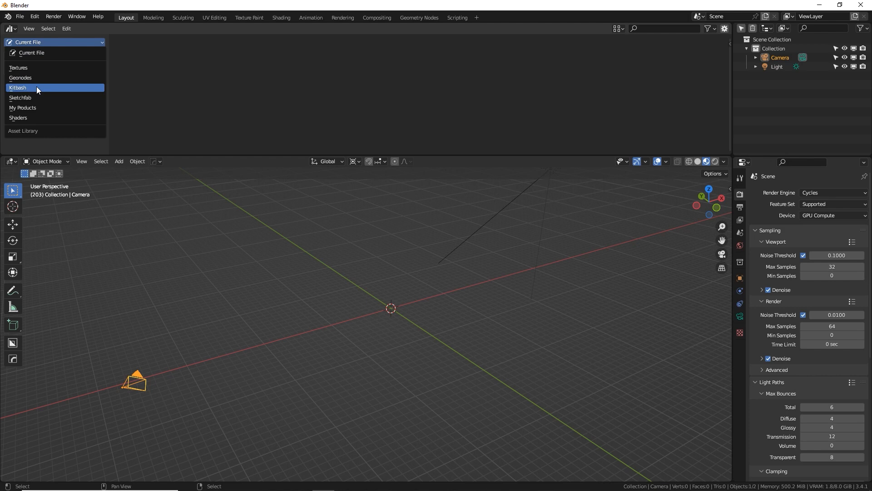
left_click(36, 118)
left_click(18, 67)
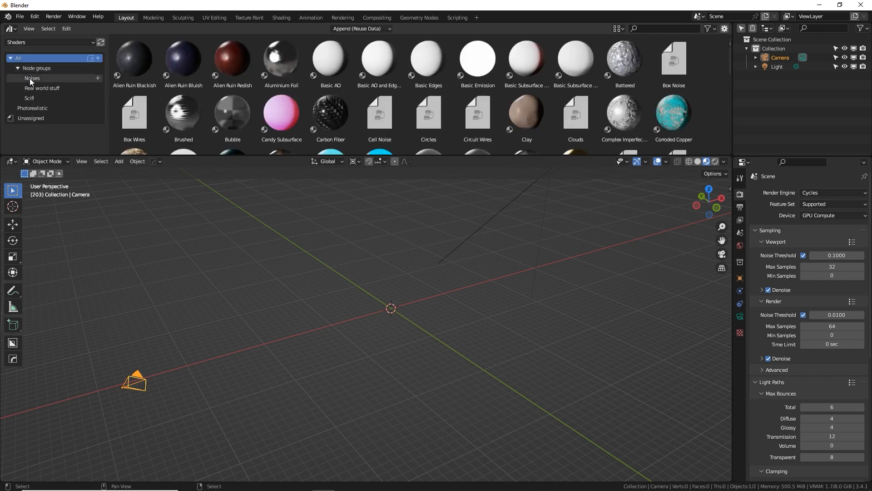
left_click(31, 78)
left_click(477, 62)
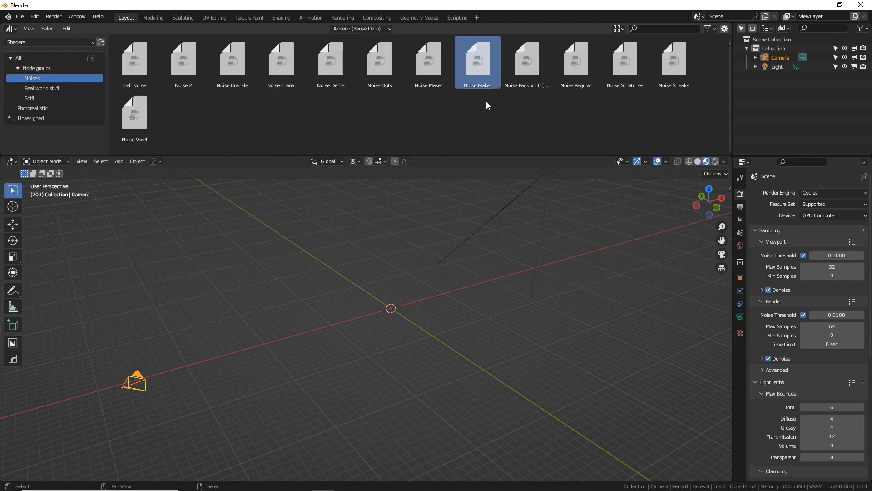
- Add a UV sphere and apply Auto Shade Smooth 30° to it
key("shift+a")
mouse_move(441, 244)
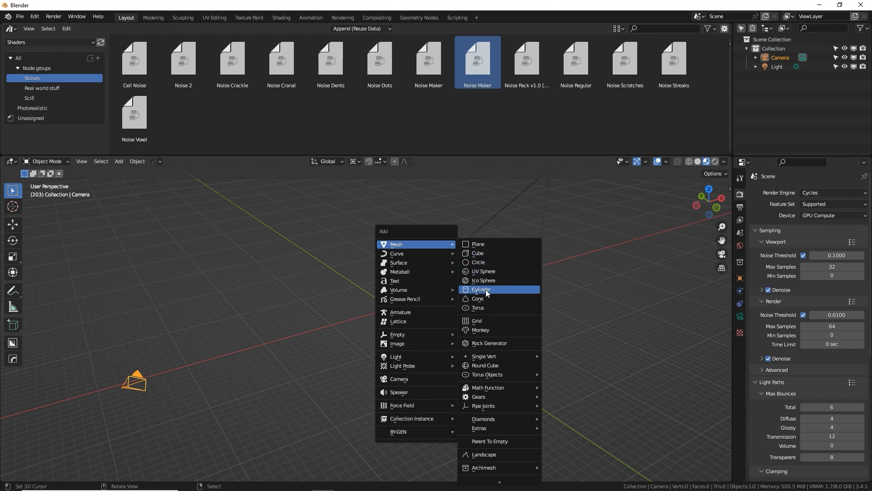
left_click(482, 272)
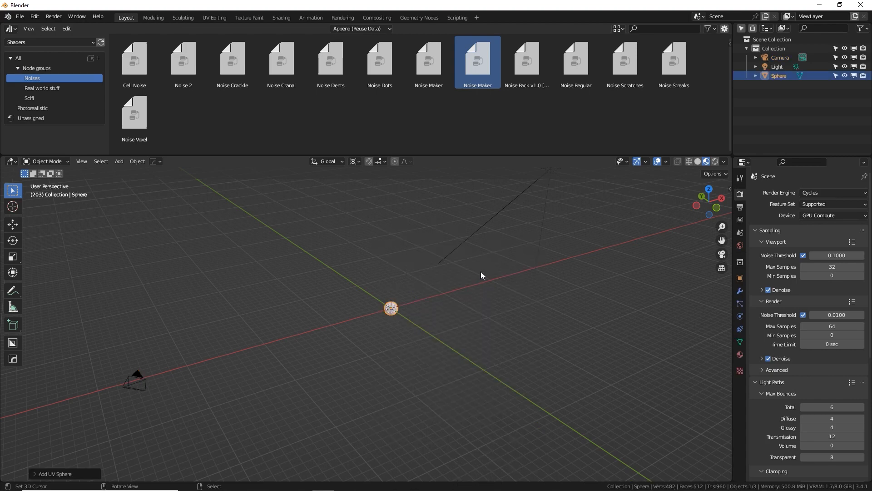
key("KP_Decimal")
right_click(435, 301)
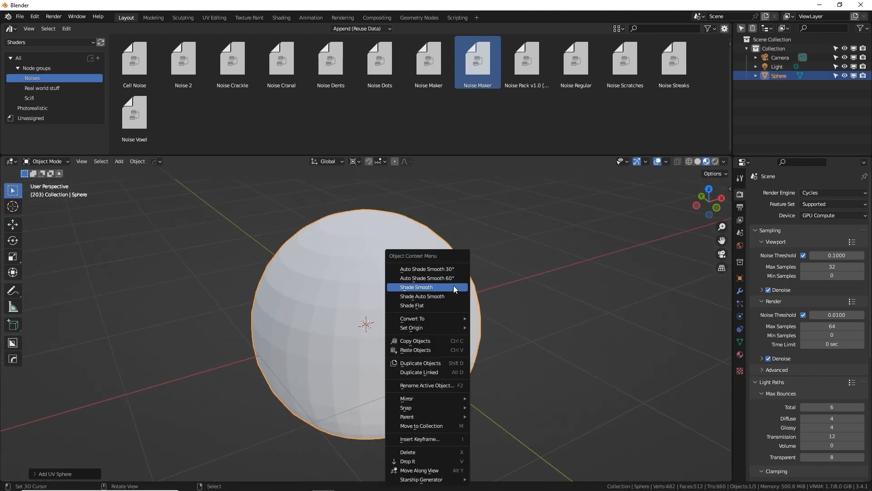
left_click(443, 269)
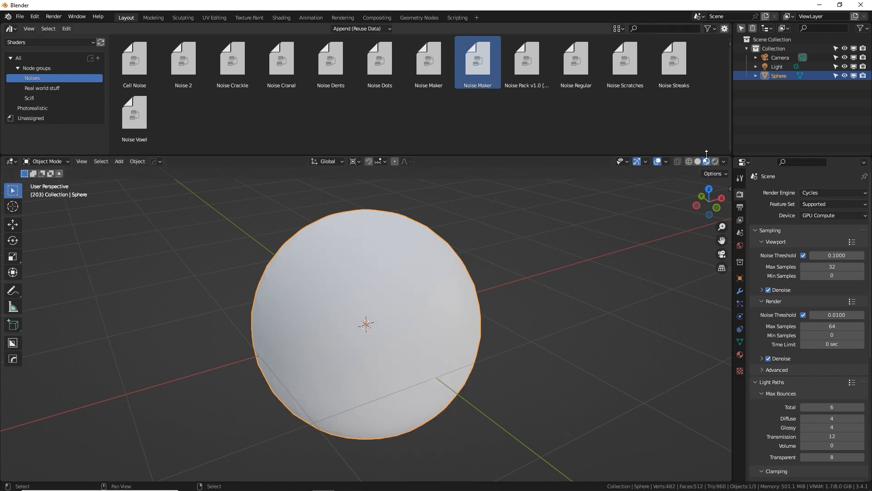
- Split the 3D viewport vertically and turn its left half into a Shader Editor with the sidebar hidden
left_click(11, 28)
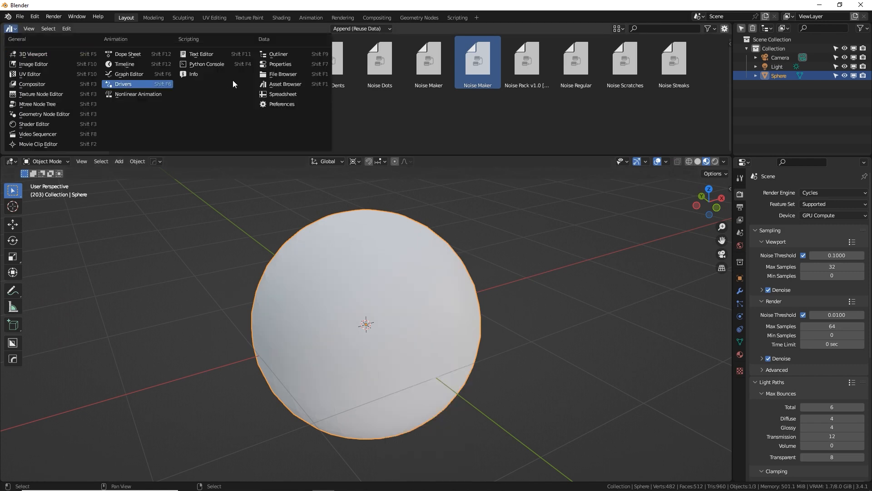
left_click(282, 84)
left_click_drag(4, 158, 314, 163)
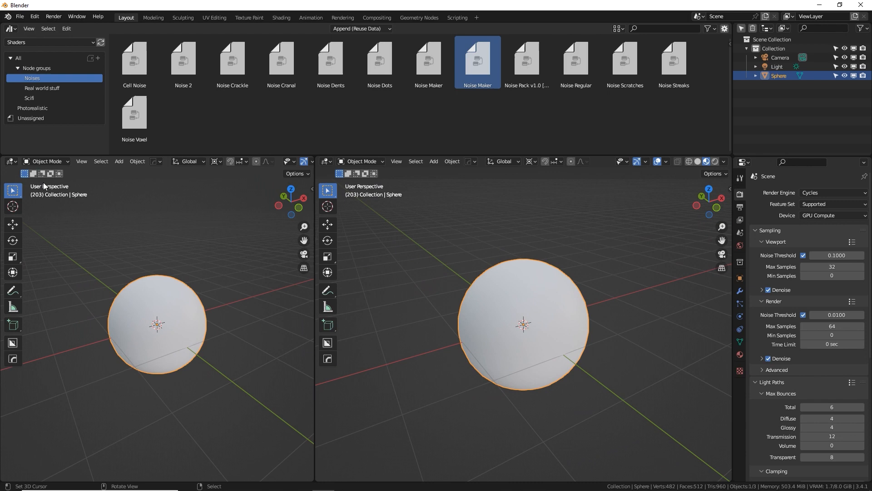
left_click(11, 162)
left_click(38, 258)
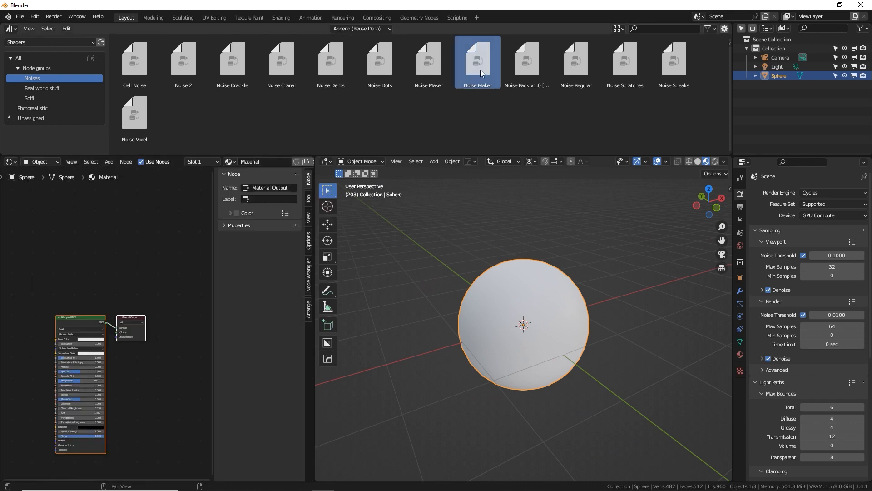
key("n")
key("Home")
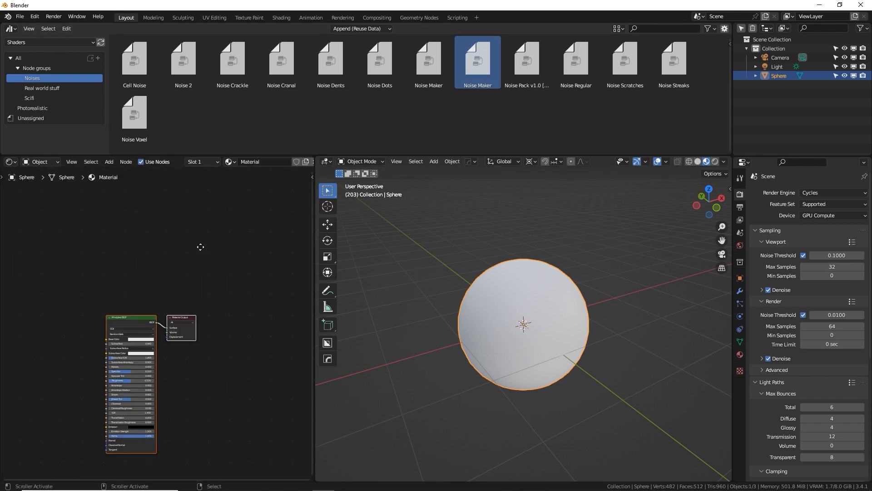
- Place the Noise Maker asset in the sphere's material and connect its Color output to the Principled BSDF's Base Color
left_click_drag(478, 68, 134, 288)
scroll(134, 288, "up", 5)
left_click_drag(141, 239, 219, 242)
- Set the Noise Maker node's MIX to 0.575
left_click_drag(707, 200, 717, 180)
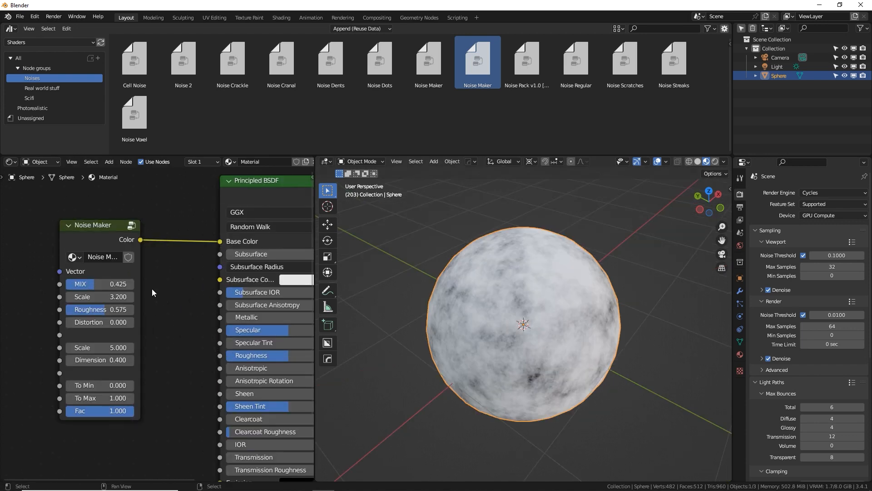
mouse_move(100, 288)
left_mouse_down()
mouse_move(120, 288)
mouse_move(81, 287)
mouse_move(114, 288)
left_mouse_up()
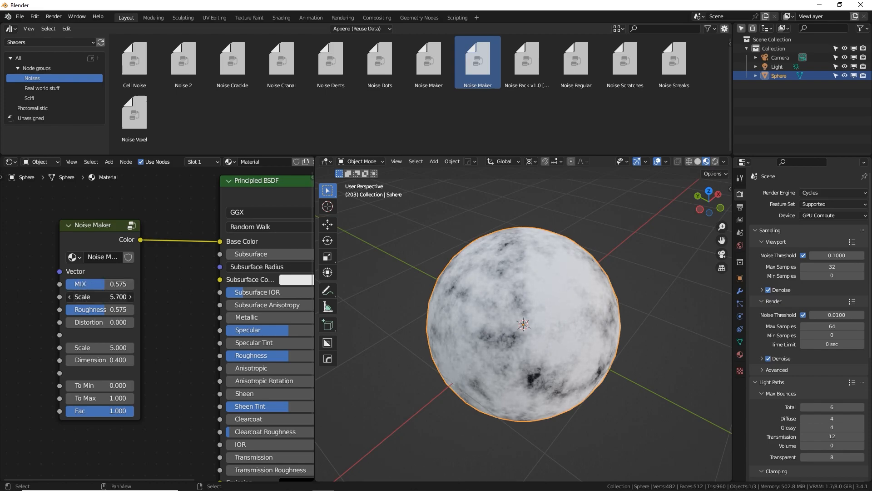